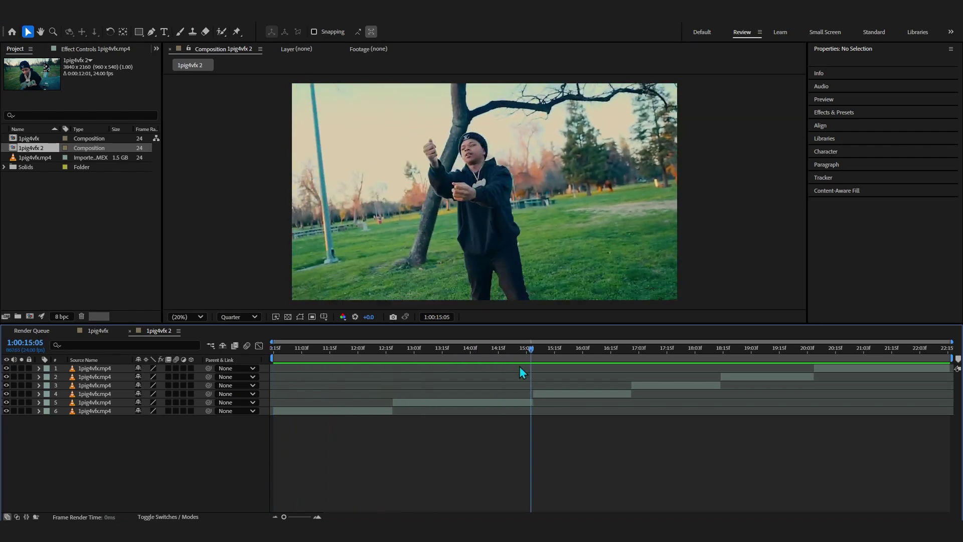
Open the effects and presets list and widen it for browsing.
left_click(675, 385)
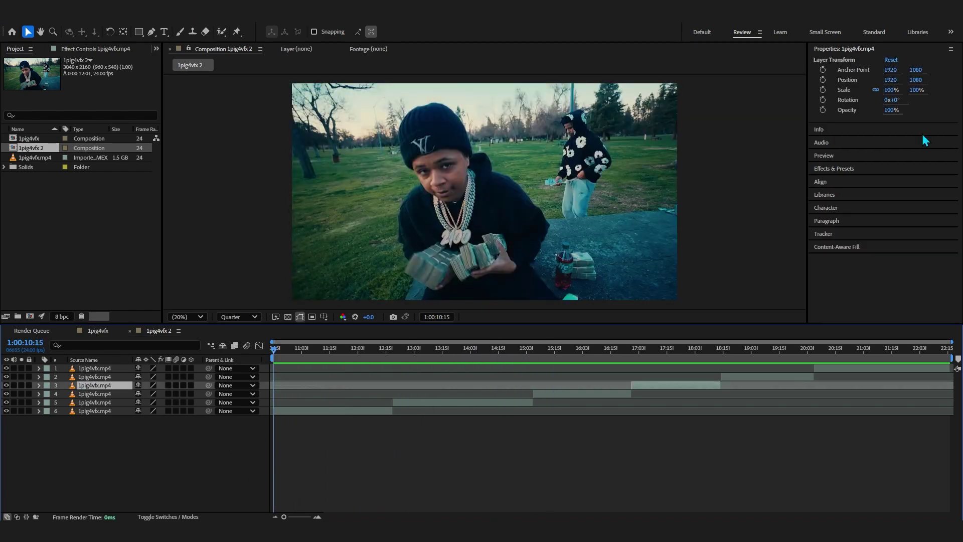
left_click(833, 49)
left_click(827, 102)
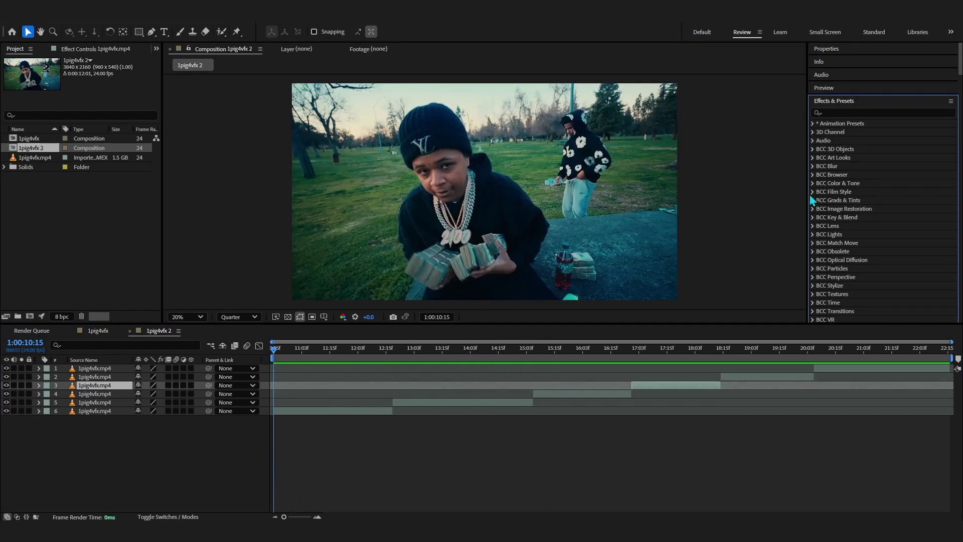
left_click_drag(806, 197, 779, 197)
scroll(807, 216, "down", 12)
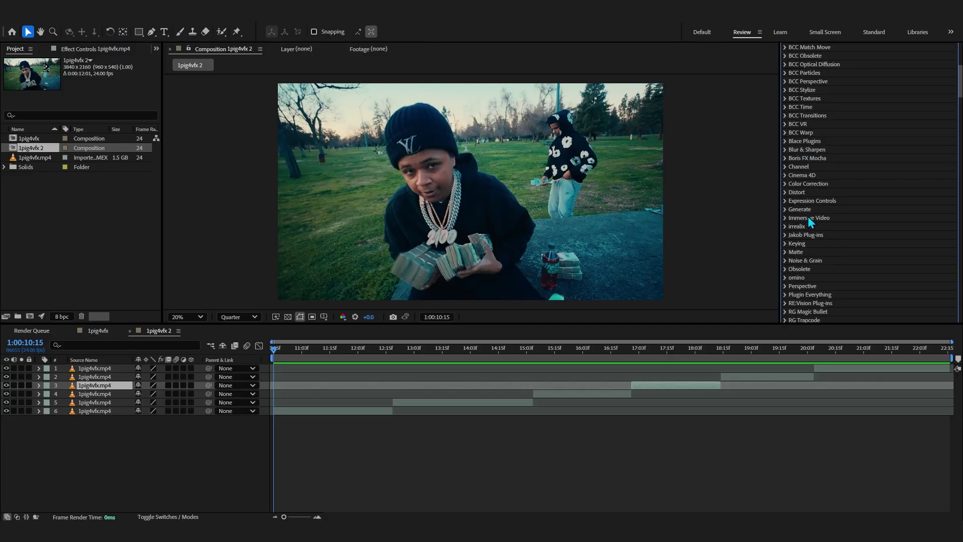
Expand the Sapphire effect categories and look through the effects they contain, including distort, lighting, render, stylize and time.
left_click(785, 262)
scroll(772, 264, "down", 2)
scroll(821, 210, "down", 4)
left_click(786, 278)
scroll(634, 216, "up", 2)
scroll(830, 209, "down", 4)
scroll(853, 202, "up", 2)
left_click(786, 87)
scroll(813, 160, "down", 5)
scroll(813, 160, "down", 15)
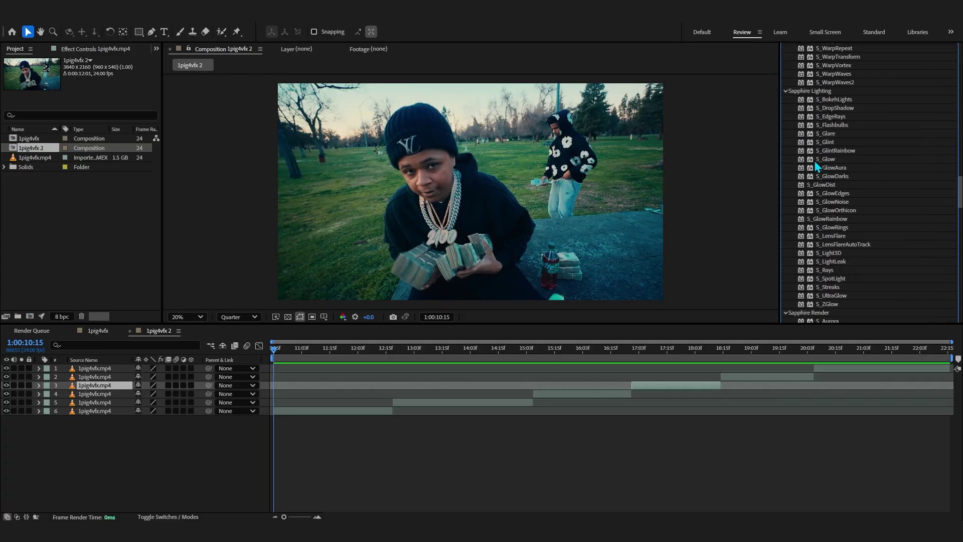
scroll(839, 221, "down", 10)
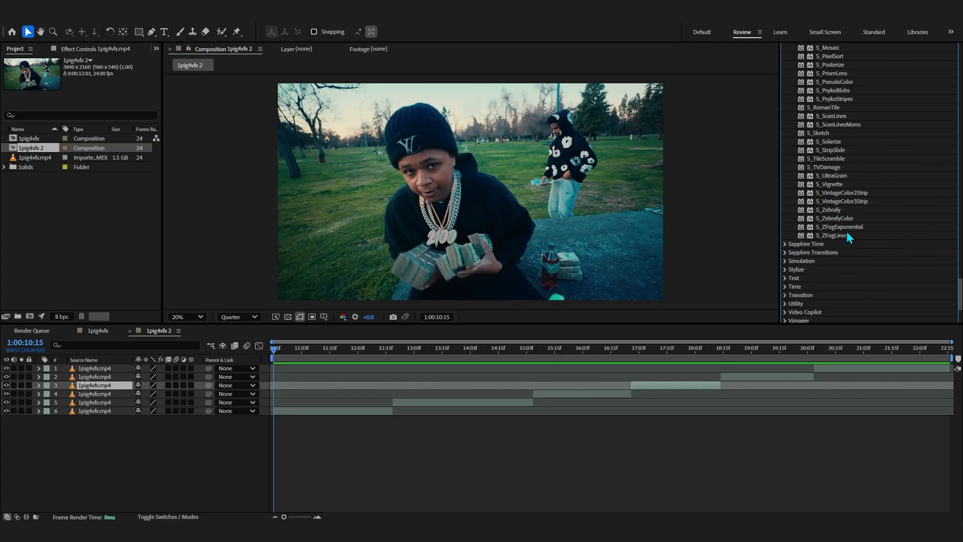
scroll(787, 246, "up", 9)
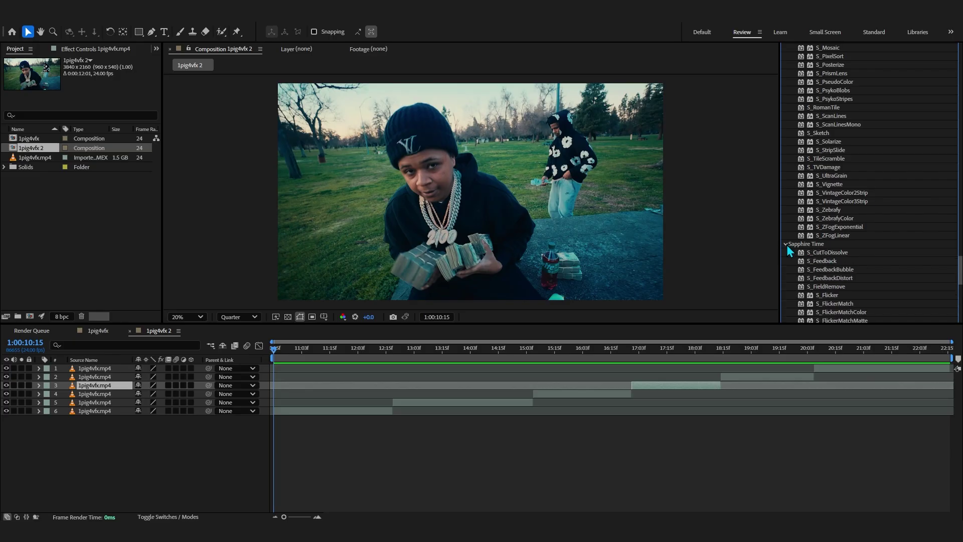
scroll(846, 246, "up", 20)
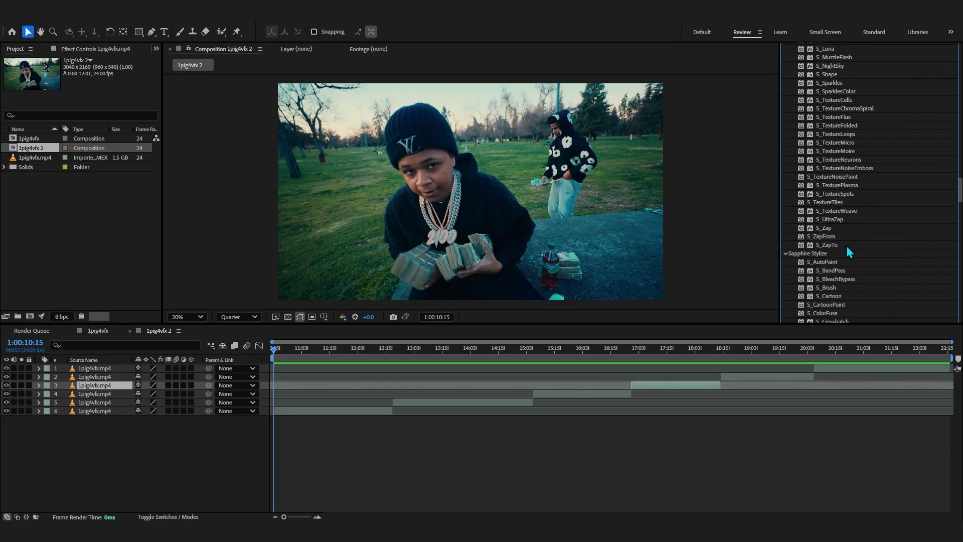
scroll(846, 250, "up", 8)
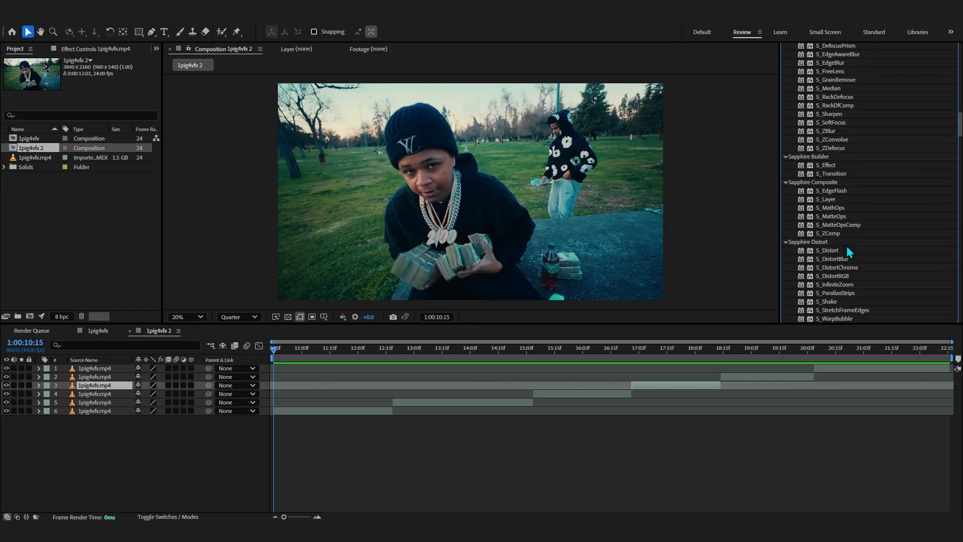
Add an adjustment layer, trim its end near the end of the second clip, and place it directly above the first two clips.
right_click(320, 441)
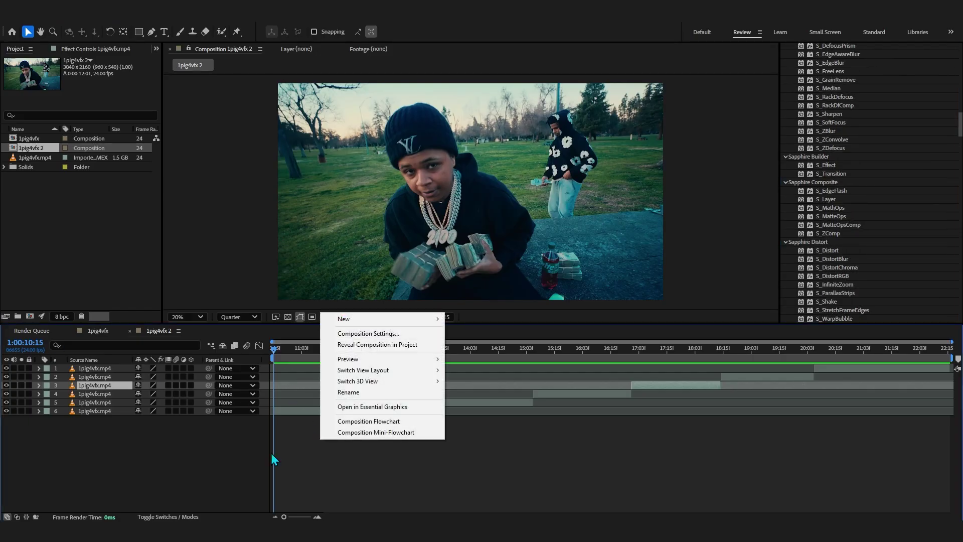
right_click(331, 442)
left_click(482, 402)
left_click_drag(506, 351, 528, 356)
key("alt+]")
left_click_drag(103, 368, 112, 407)
Apply the S_Grunge effect to the adjustment layer, with the current time at 1:00:12:17.
left_click_drag(528, 353, 390, 358)
key("ctrl+space")
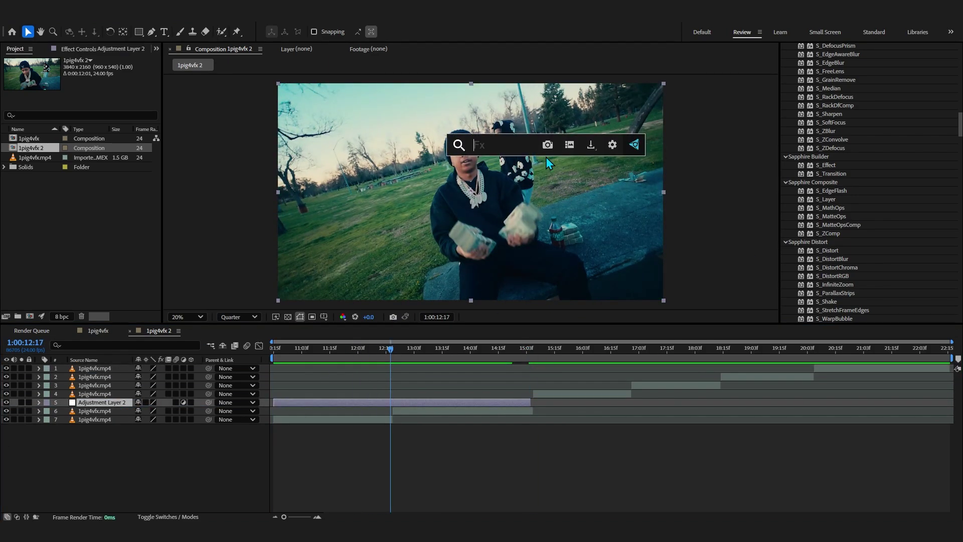
type("s_")
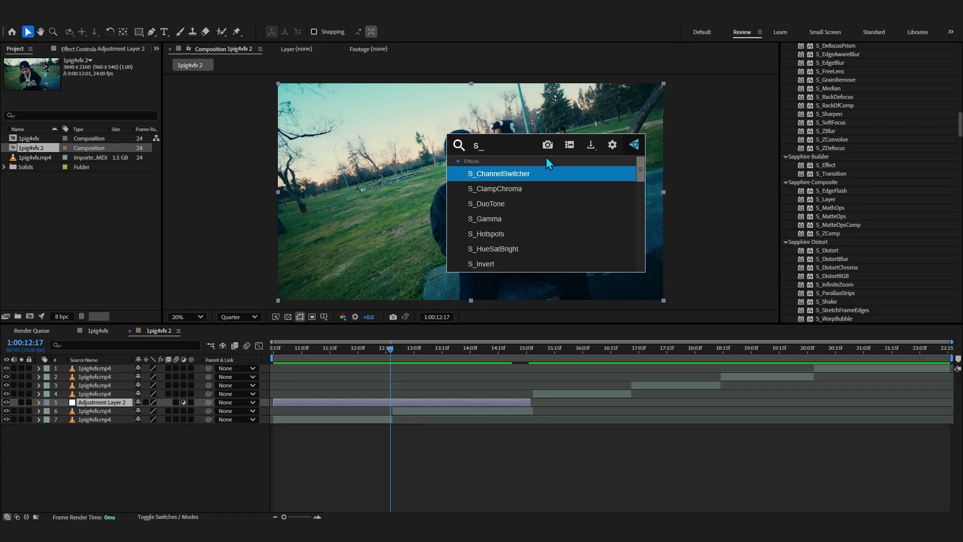
type("grunge")
key("Return")
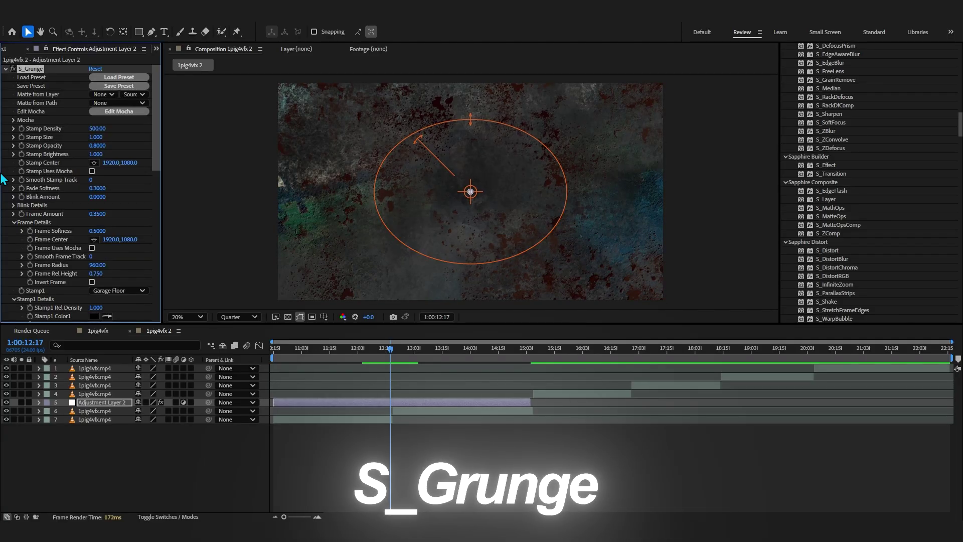
Lower the S_Grunge Stamp Density to 160 and move the current time to 1:00:12:10.
scroll(16, 179, "down", 3)
scroll(30, 190, "down", 3)
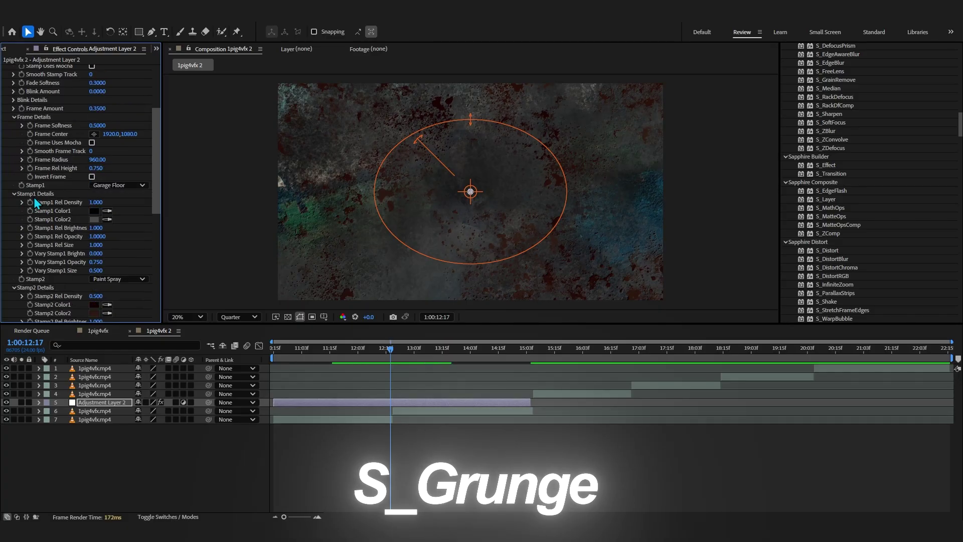
scroll(69, 199, "up", 6)
mouse_move(97, 129)
left_mouse_down()
mouse_move(58, 127)
mouse_move(80, 129)
left_mouse_up()
left_click_drag(391, 349, 372, 364)
mouse_move(96, 195)
left_mouse_down()
mouse_move(126, 210)
mouse_move(95, 214)
left_mouse_up()
Change the Stamp1 texture of S_Grunge to Clouds.
scroll(95, 214, "down", 6)
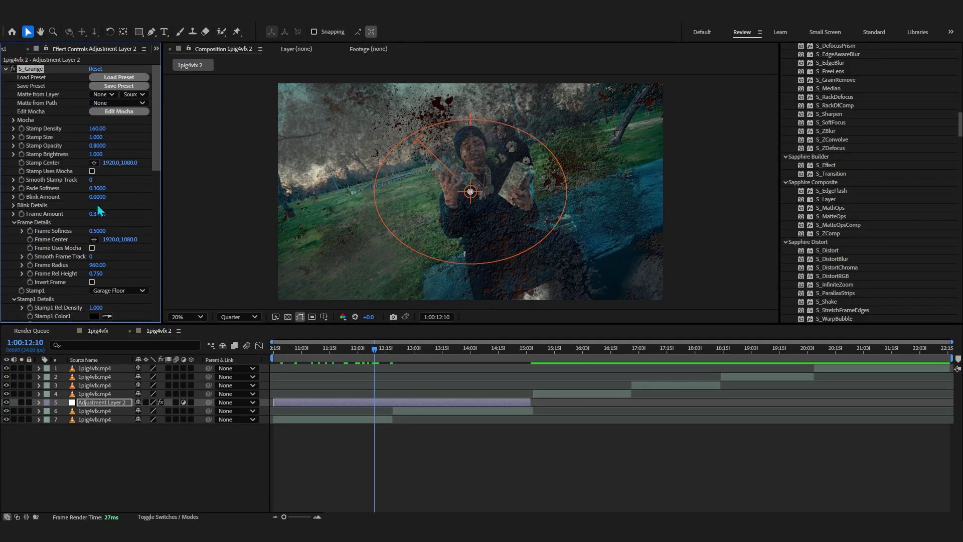
scroll(74, 231, "down", 4)
scroll(55, 236, "up", 6)
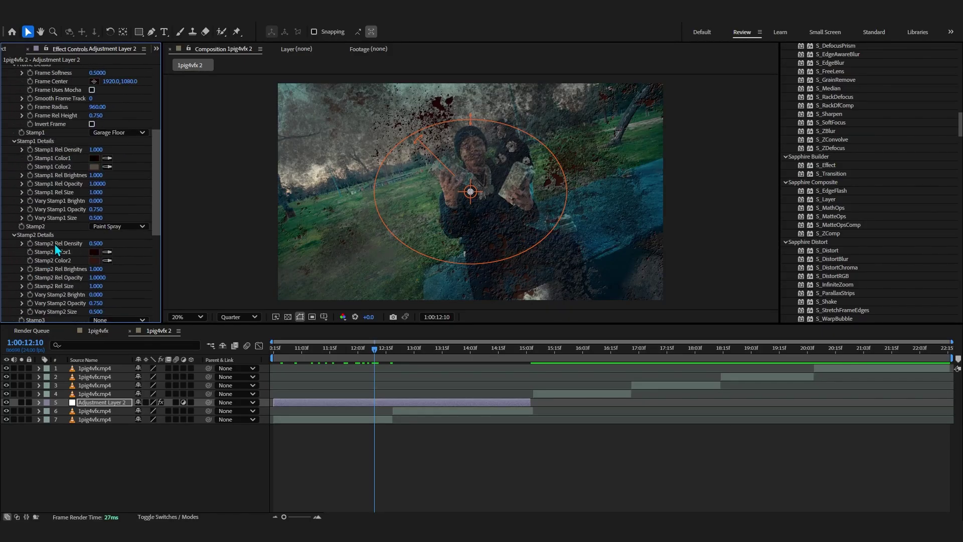
scroll(89, 174, "down", 2)
scroll(79, 182, "up", 2)
left_click(110, 185)
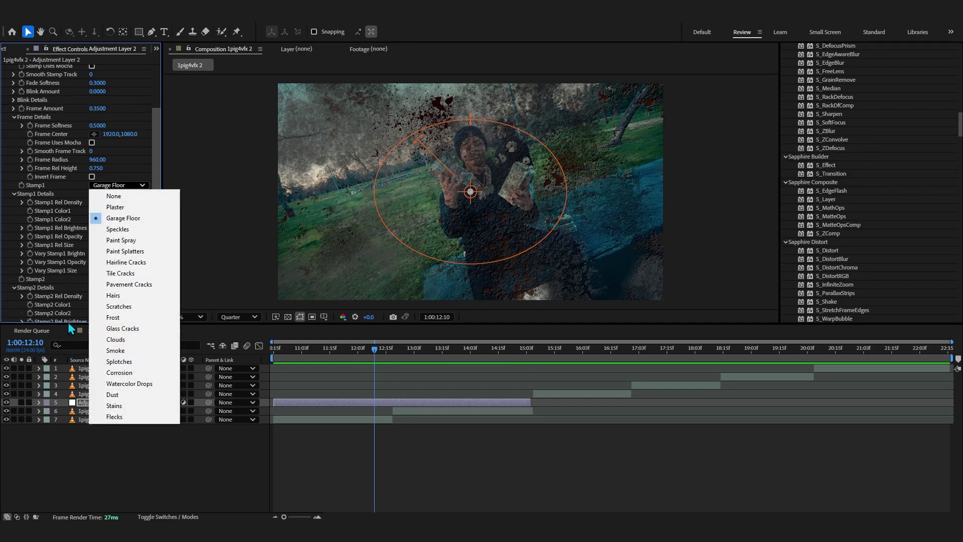
left_click(111, 340)
Change the Stamp2 texture of S_Grunge to Clouds as well.
scroll(452, 201, "down", 1)
scroll(387, 129, "up", 2)
scroll(62, 271, "down", 2)
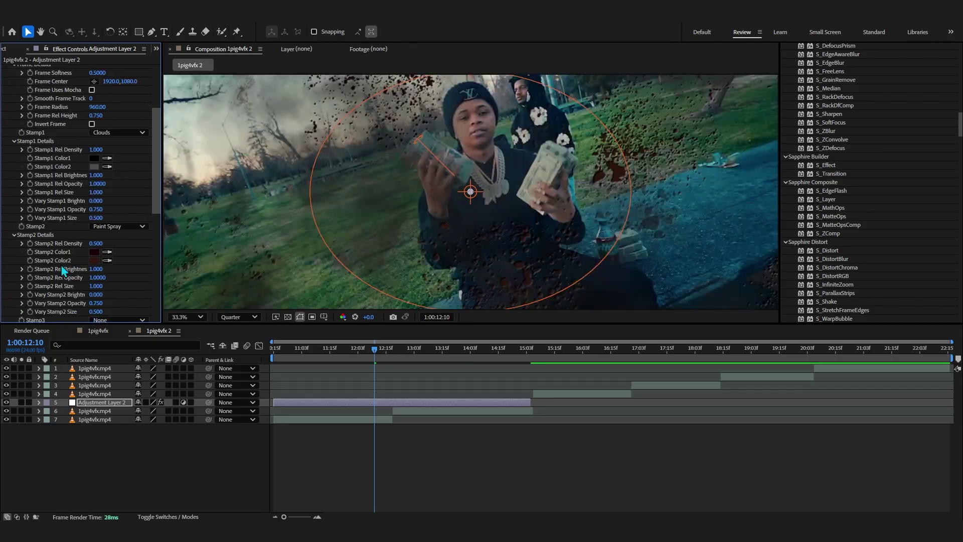
left_click(114, 227)
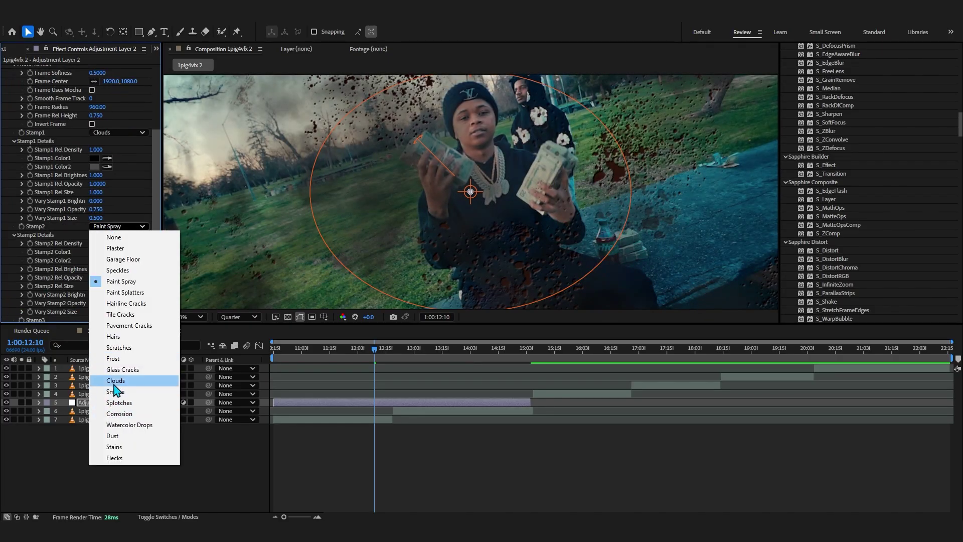
left_click(113, 382)
Set Stamp Density to 100 and enlarge the grunge frame ellipse to a Frame Radius of about 1719.
scroll(36, 270, "up", 4)
scroll(407, 188, "down", 1)
scroll(65, 157, "up", 2)
left_click_drag(107, 128, 80, 146)
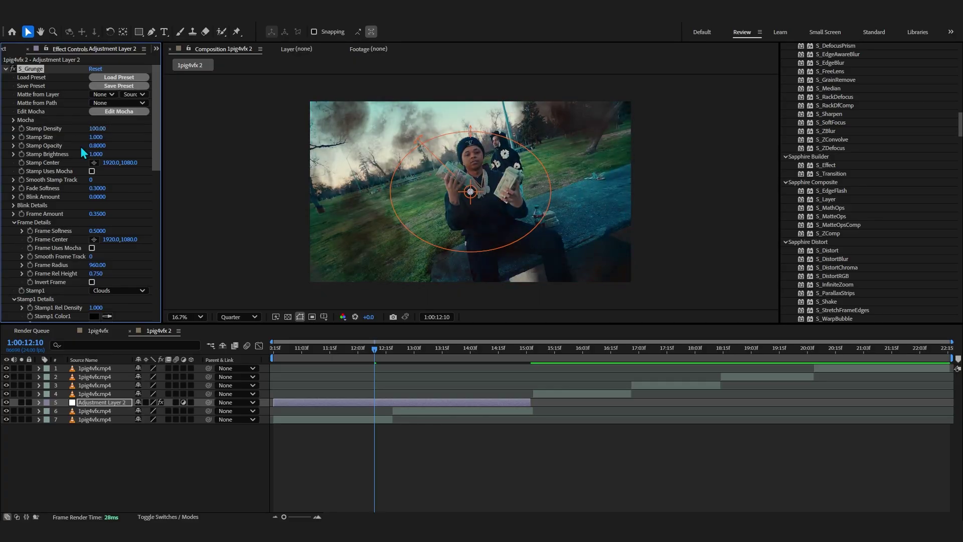
left_click_drag(469, 251, 512, 295)
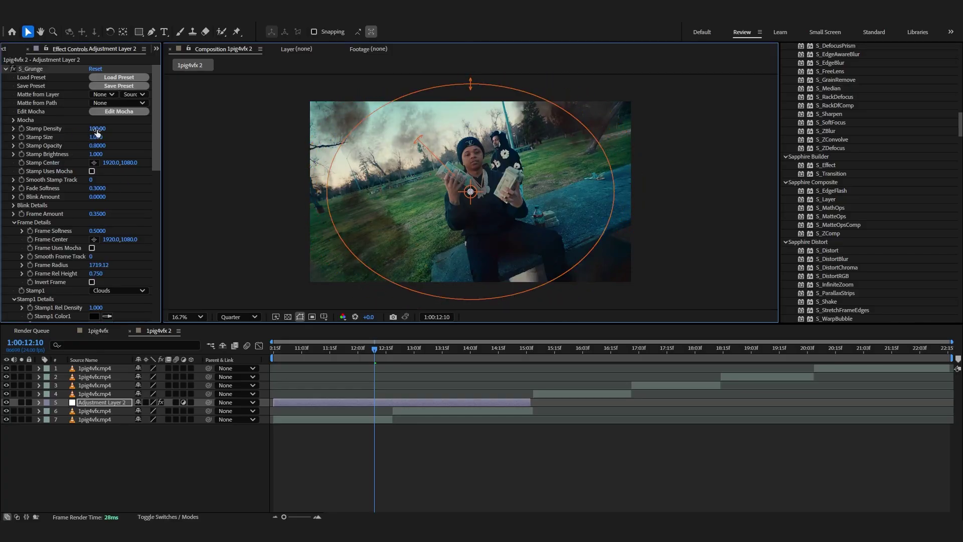
Set Stamp1 Color1 to white and Stamp1 Color2 to light cyan.
key("period")
scroll(119, 134, "down", 5)
left_click(94, 158)
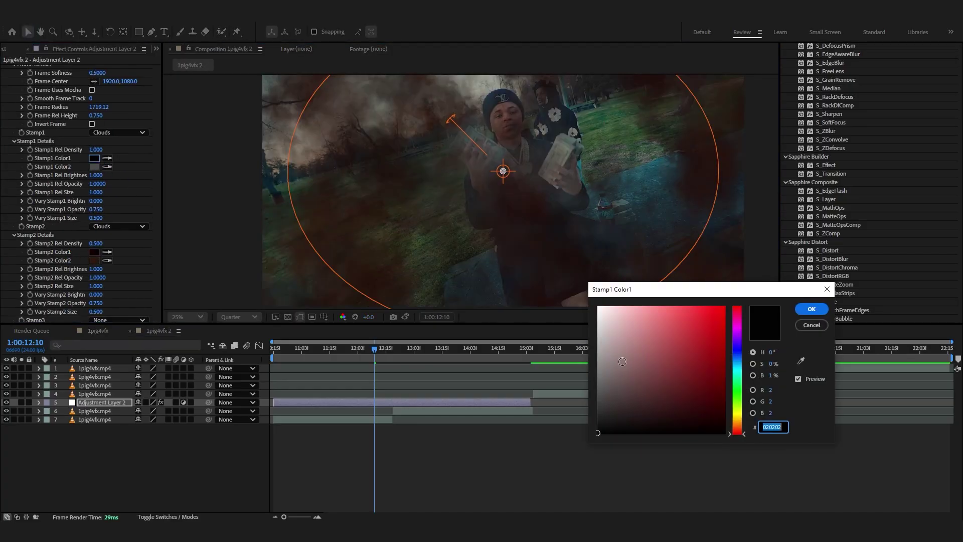
left_click_drag(611, 353, 596, 302)
left_click(811, 308)
left_click(93, 166)
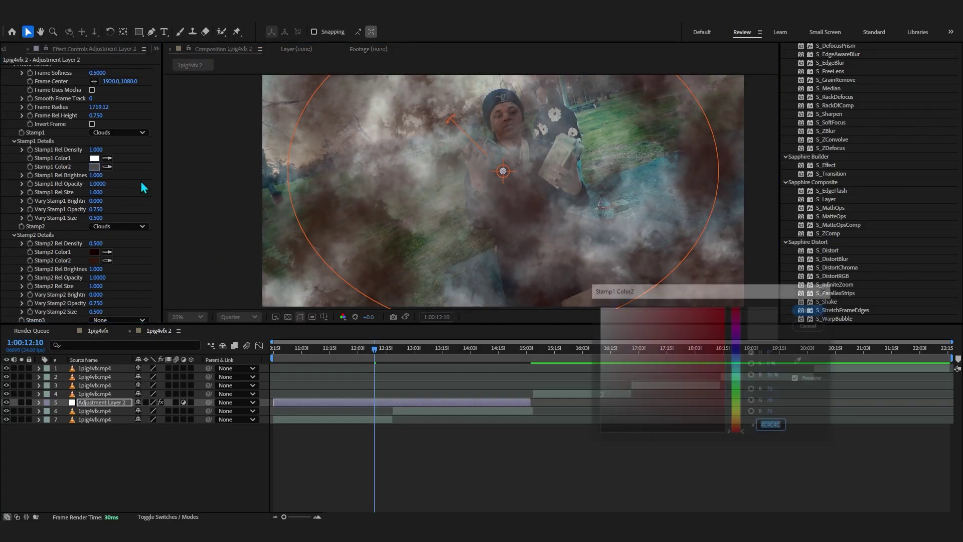
left_click_drag(660, 371, 641, 294)
left_click(811, 309)
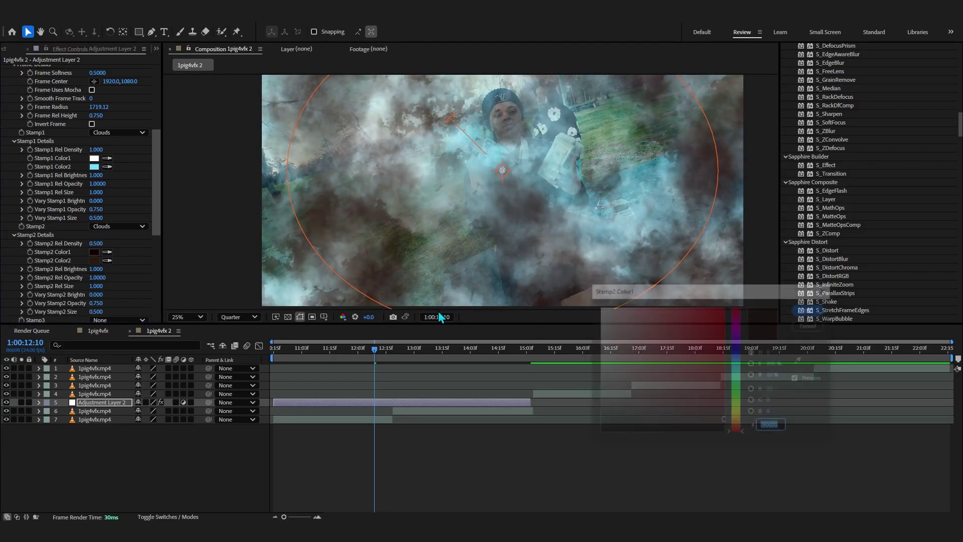
Set Stamp2 Color1 to white and Stamp2 Color2 to a light bluish gray.
left_click(94, 252)
left_click_drag(625, 346, 596, 292)
left_click(811, 309)
left_click(94, 260)
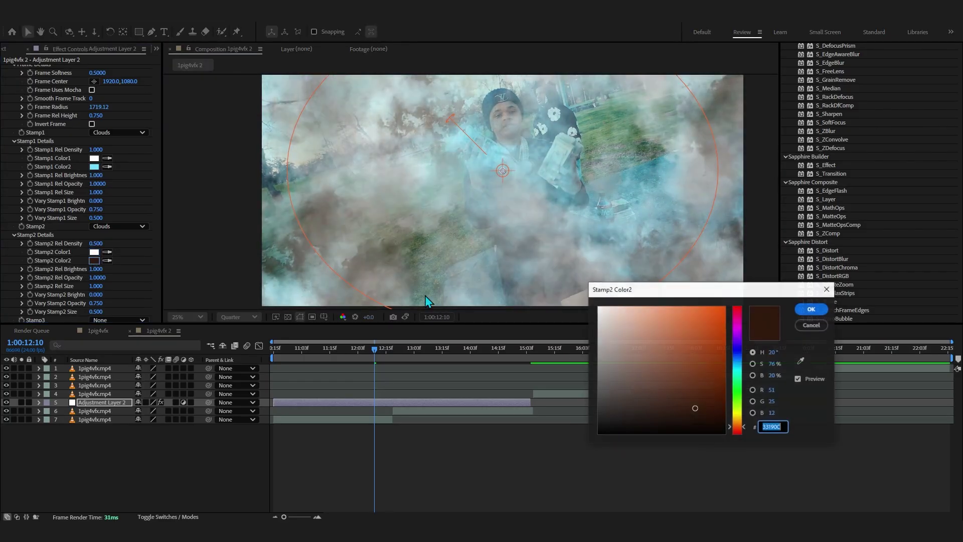
left_click_drag(694, 404, 669, 316)
left_click_drag(736, 393, 737, 360)
left_click_drag(604, 329, 614, 337)
left_click(802, 312)
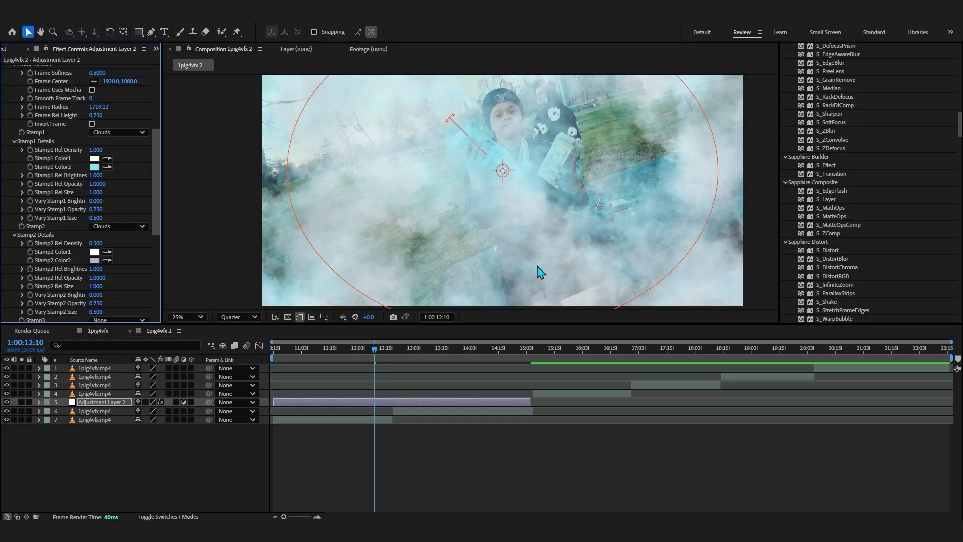
Review the S_Grunge parameters and set Stamp Density to 420.
scroll(65, 247, "up", 5)
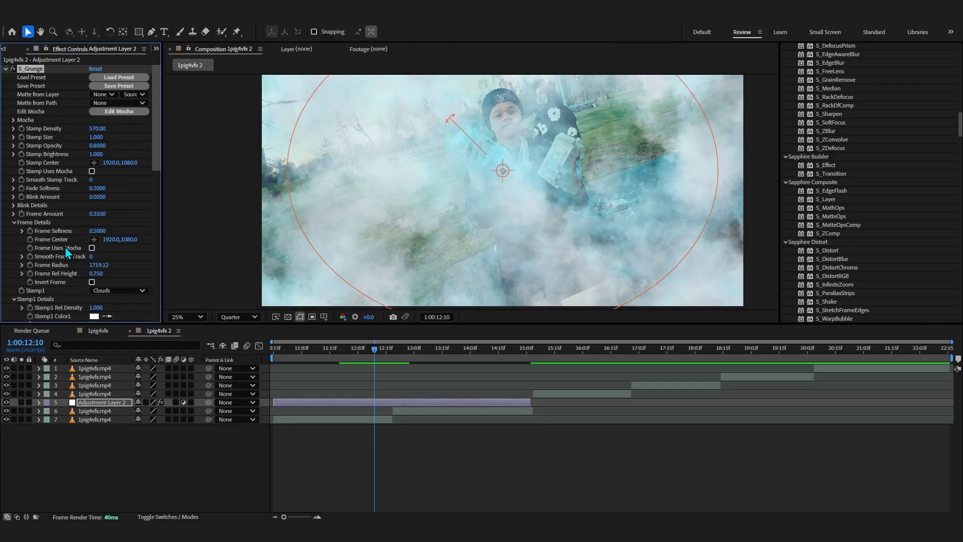
scroll(61, 240, "down", 7)
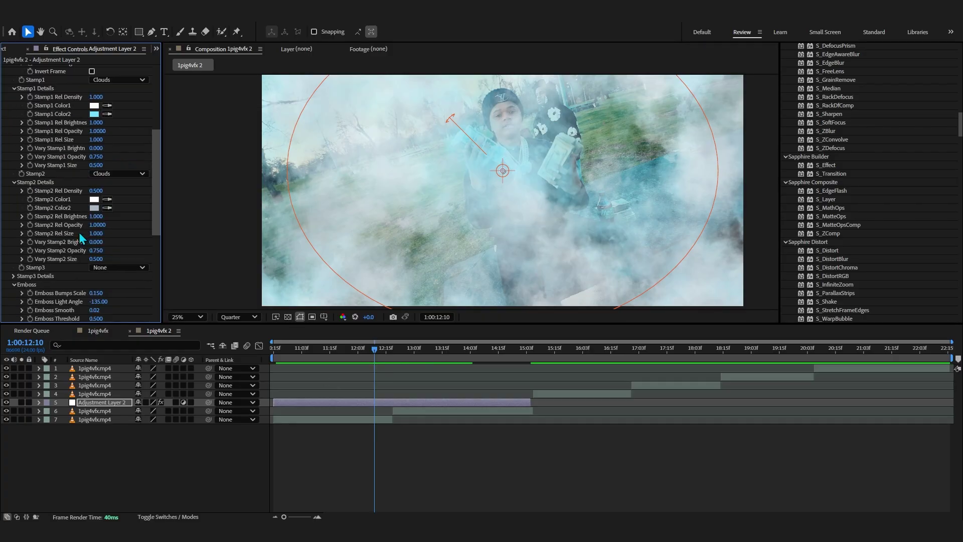
scroll(57, 229, "up", 7)
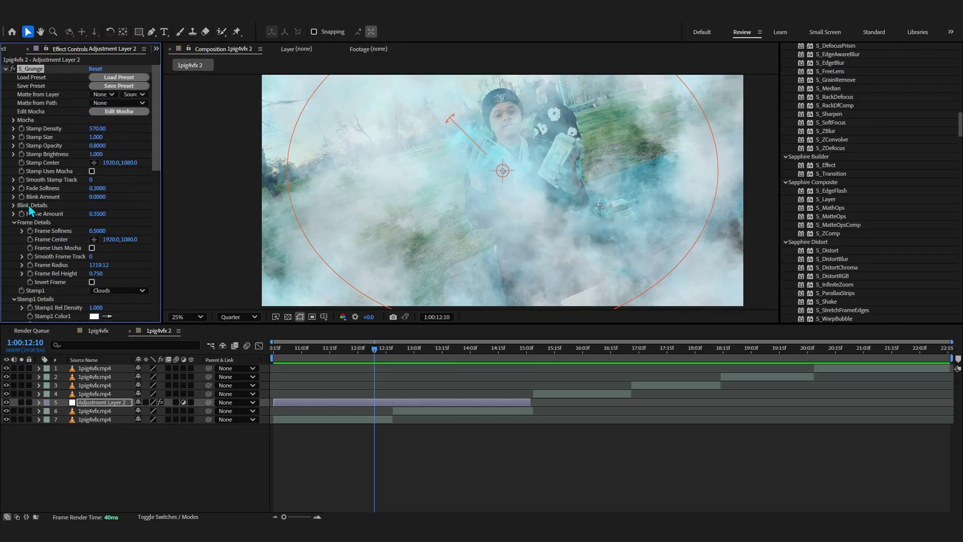
left_click_drag(97, 129, 60, 140)
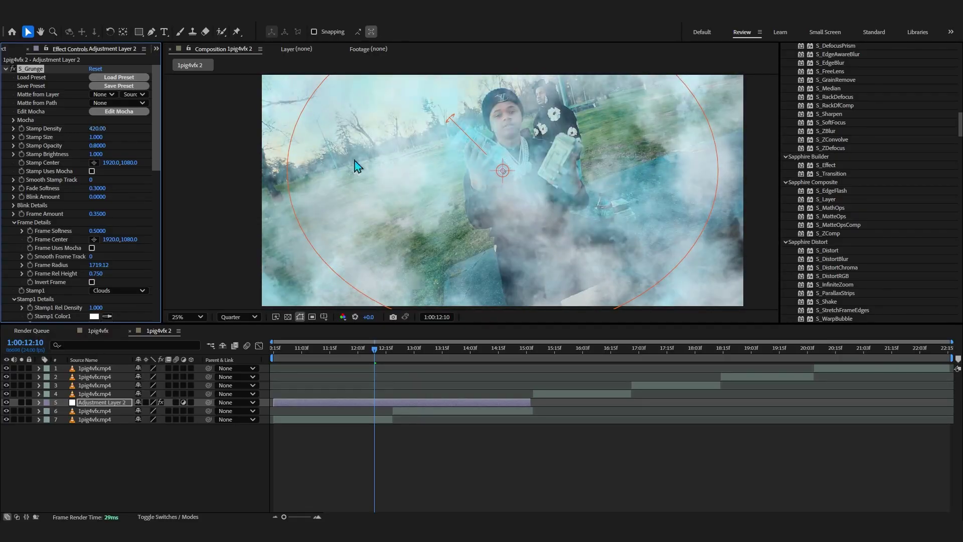
Increase the S_Grunge Stamp Size to 3.25 for larger clouds.
scroll(447, 163, "down", 2)
scroll(390, 191, "up", 1)
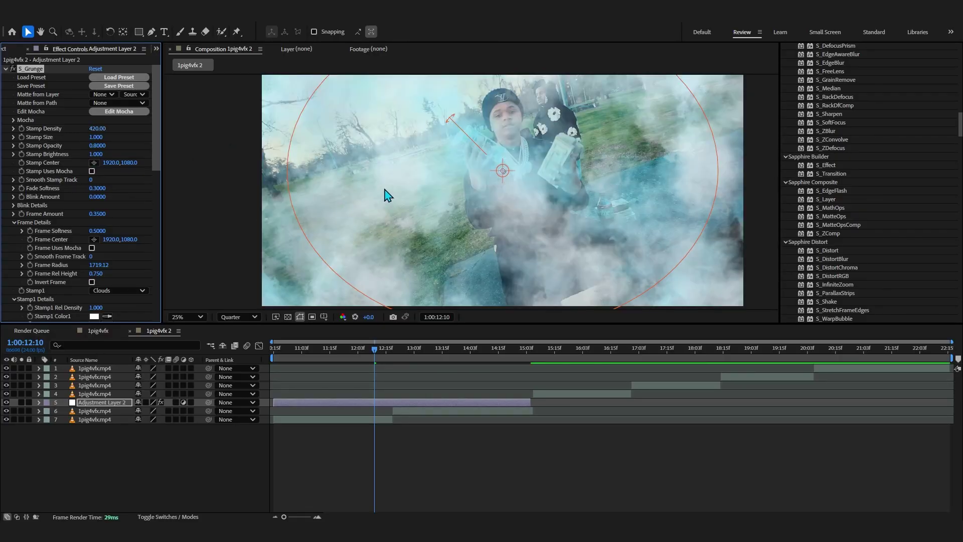
scroll(55, 221, "down", 2)
scroll(78, 235, "down", 2)
scroll(79, 236, "up", 4)
left_click_drag(95, 138, 210, 140)
Keyframe Stamp Density from 190 at the layer's start down to 0 at 1:00:12:10, and preview the clearing smoke.
left_click_drag(94, 133, 68, 135)
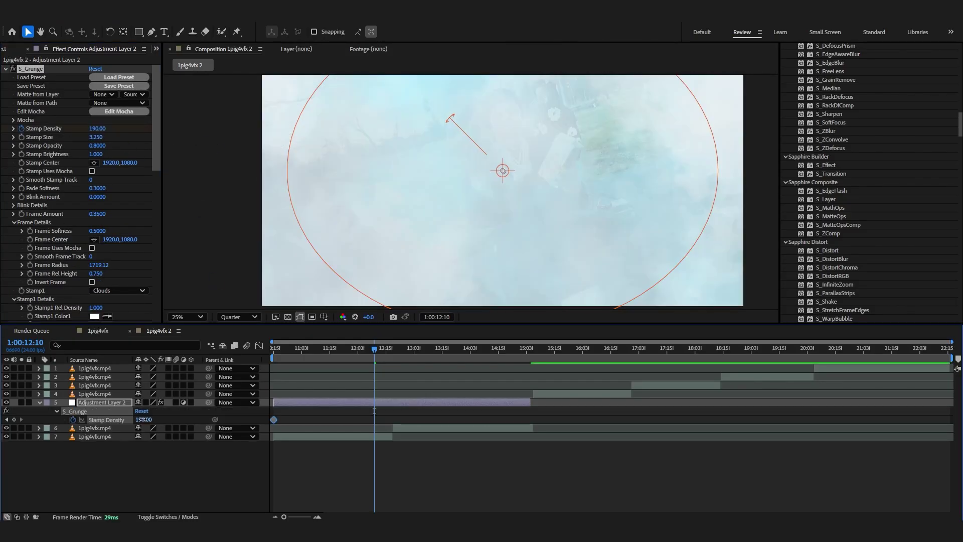
left_click_drag(97, 129, 62, 131)
left_click_drag(314, 349, 191, 362)
key("space")
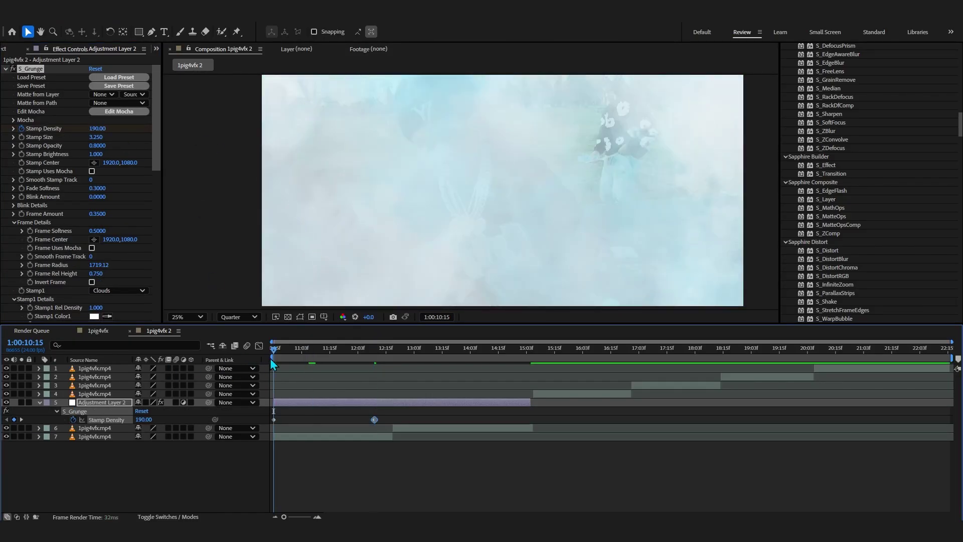
key("space")
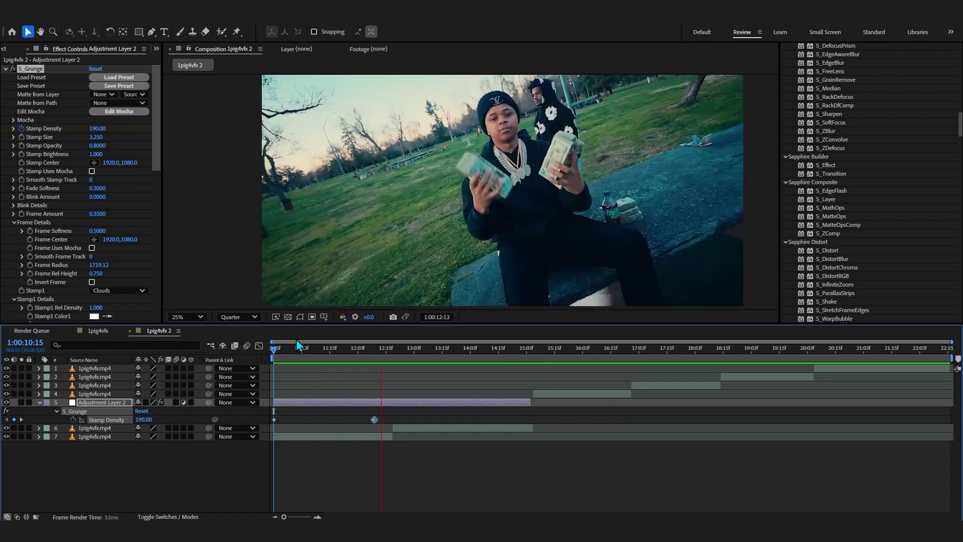
key("space")
Check the S_Grunge smoke and its settings at 1:00:11:19, and remove S_Grunge from Adjustment Layer 2.
left_click_drag(313, 353, 339, 367)
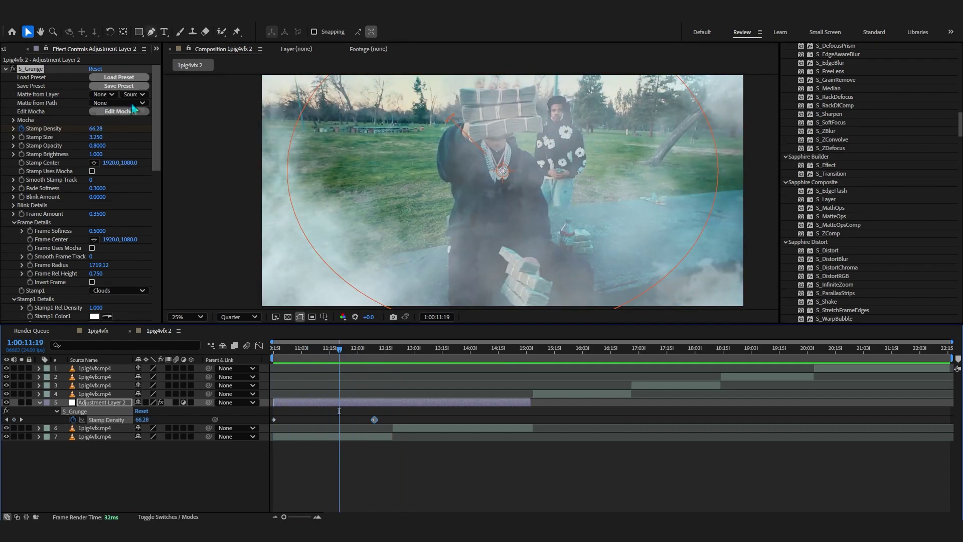
scroll(60, 158, "down", 3)
scroll(50, 155, "up", 3)
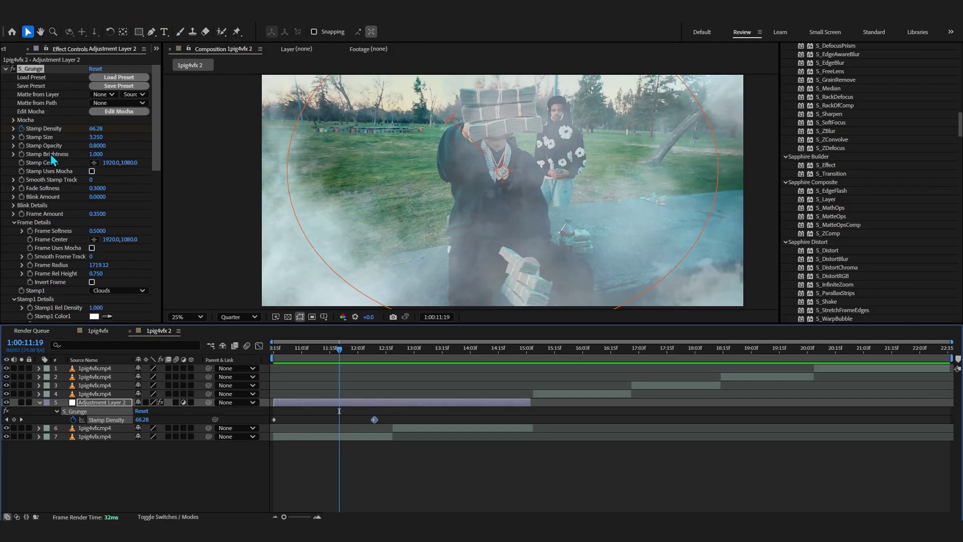
left_click(6, 69)
left_click(6, 69)
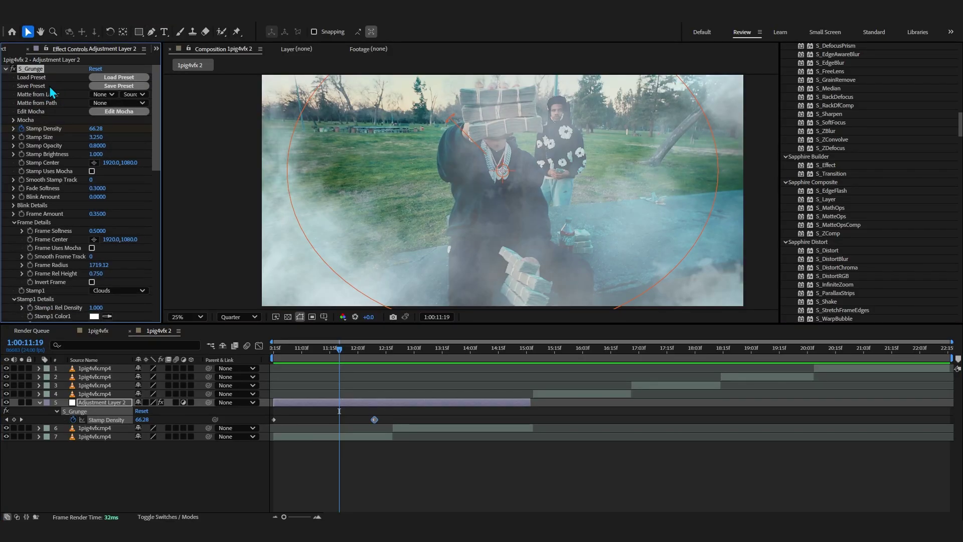
scroll(52, 163, "down", 3)
scroll(52, 162, "up", 3)
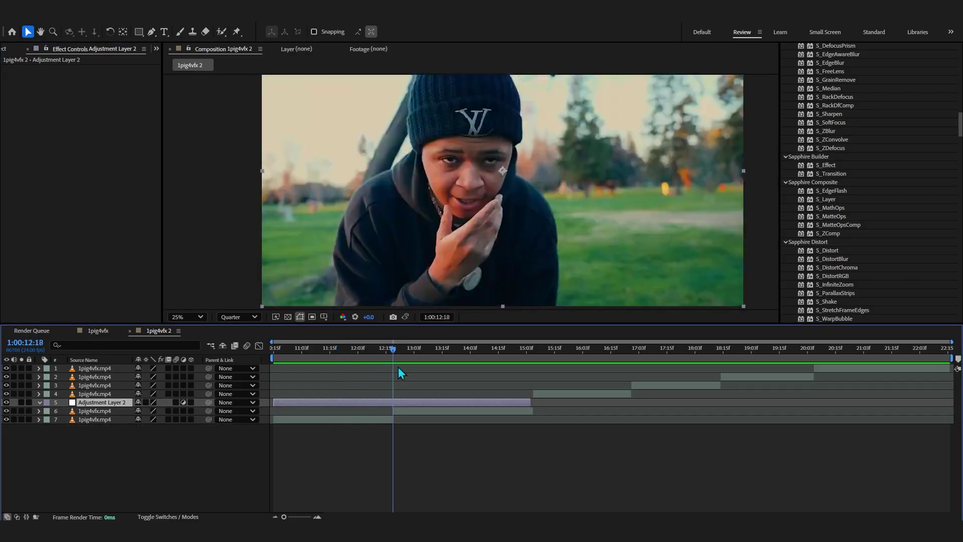
Apply the S_WarpWaves effect to Adjustment Layer 2 with the playhead at the 1:00:12:18 cut.
scroll(812, 183, "down", 7)
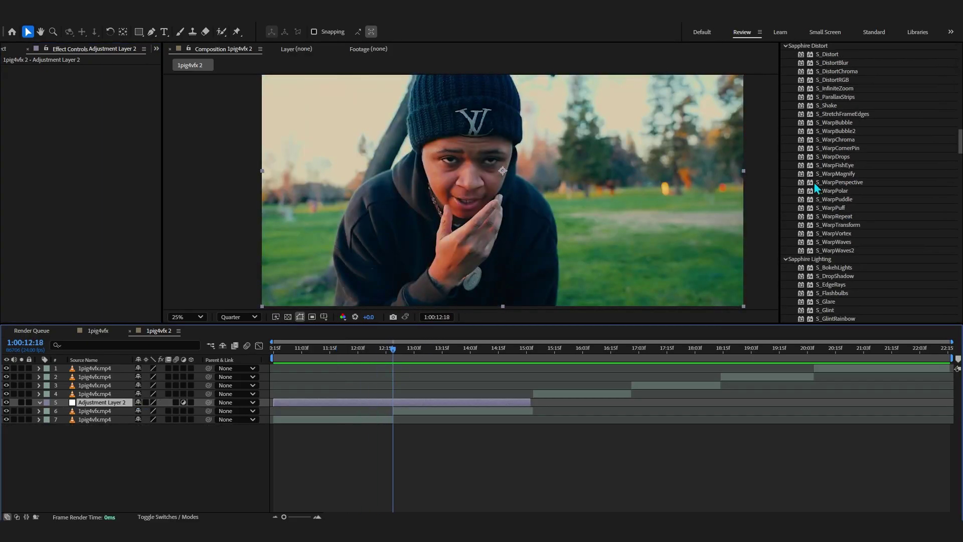
scroll(862, 185, "up", 1)
key("ctrl+space")
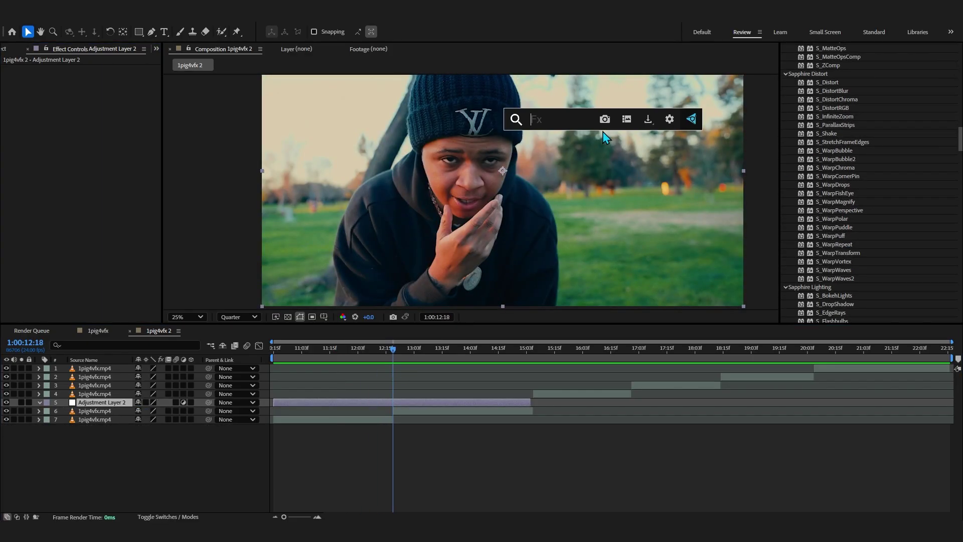
type("s_warp")
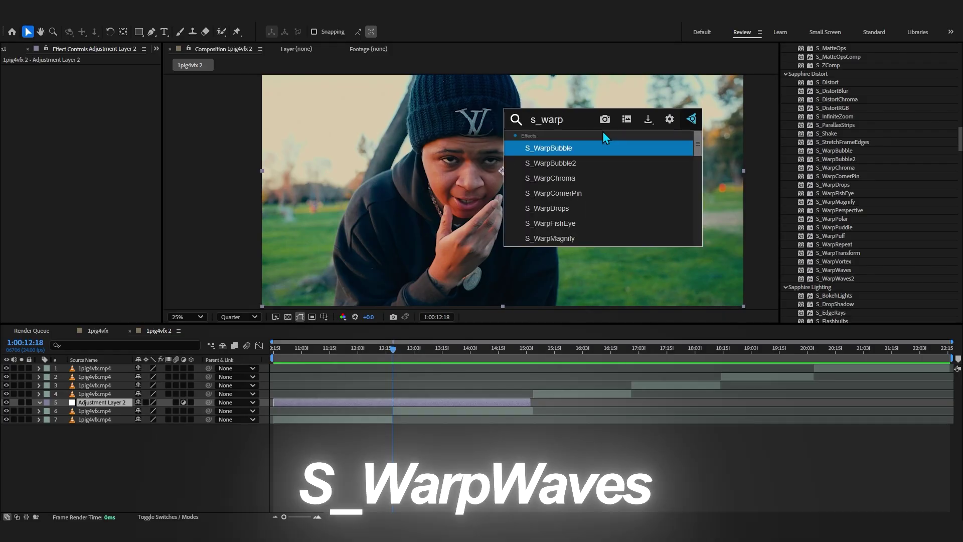
type("waves")
key("Return")
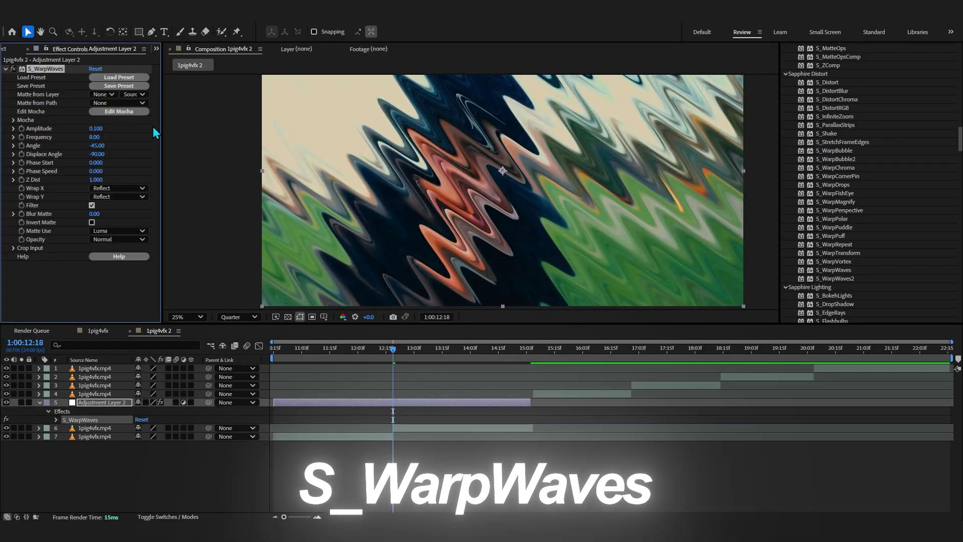
Experiment with the S_WarpWaves wave parameters, bringing the Angle to -7.
left_click_drag(102, 126, 120, 146)
key("ctrl+z")
key("ctrl+z")
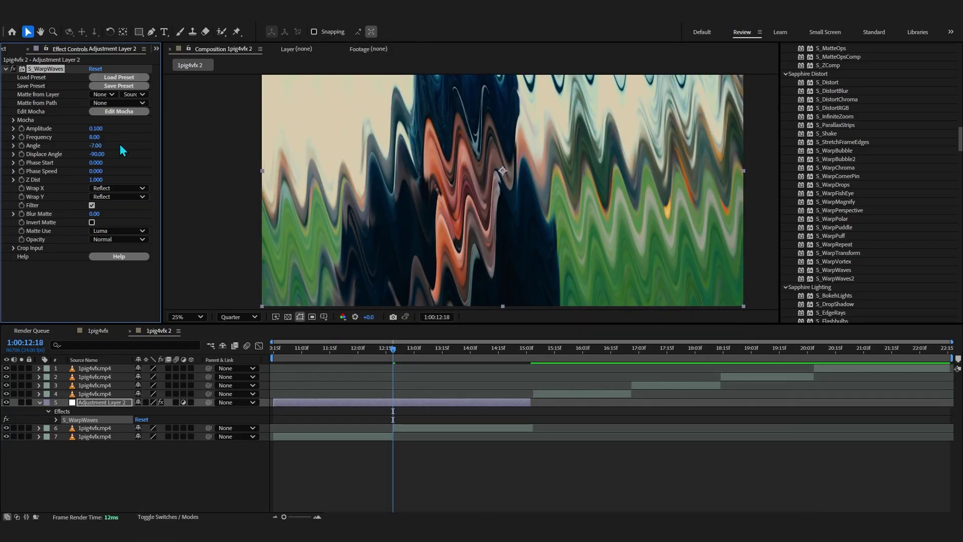
Try the Wave Warp effect in place of S_WarpWaves, with Wave Height 96 and Wave Width 118.
left_click(13, 68)
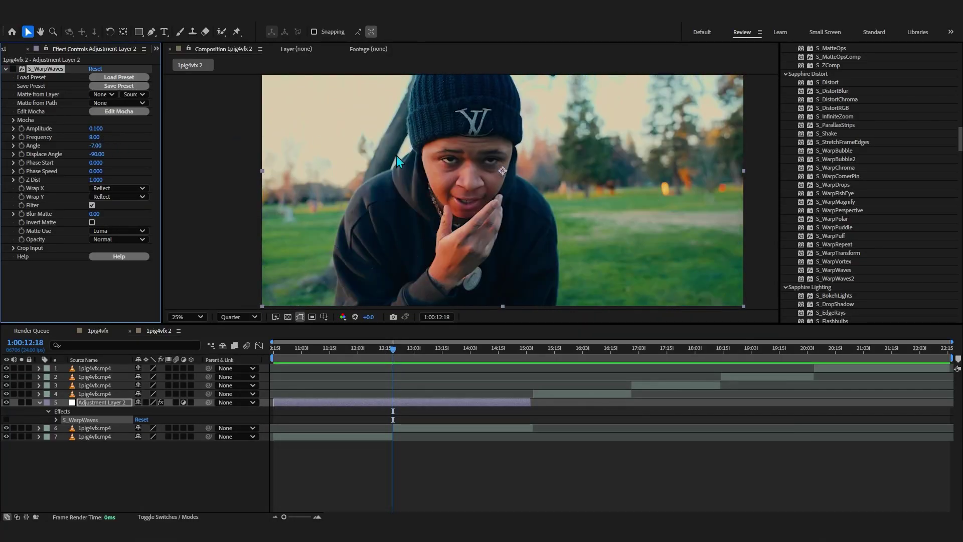
key("ctrl+space")
type("wave")
type(" war")
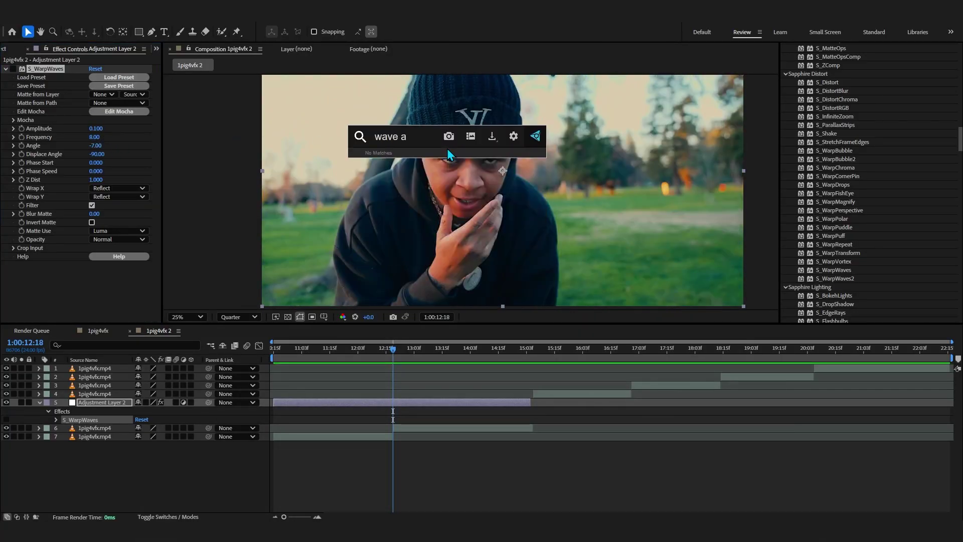
key("Return")
left_click_drag(92, 226, 470, 219)
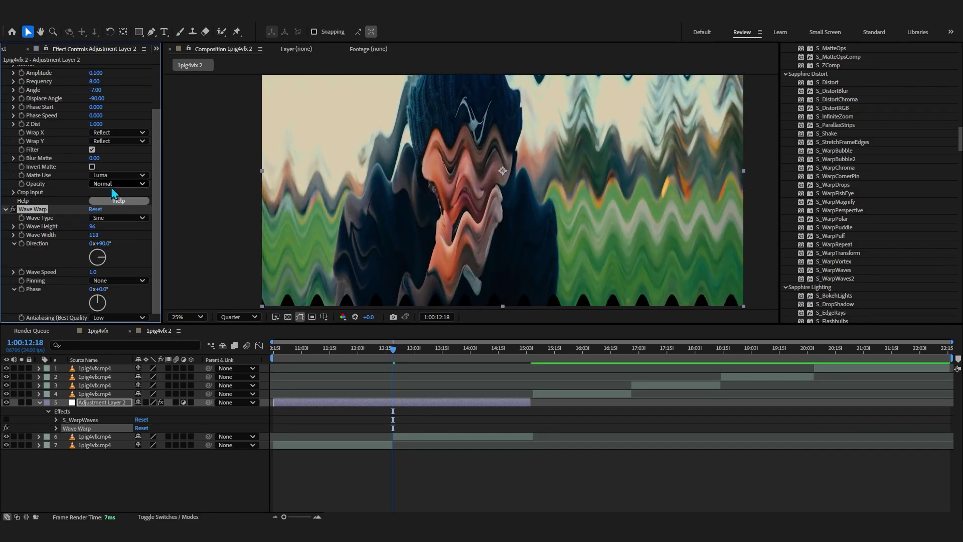
key("Delete")
left_click(13, 69)
Set S_WarpWaves Angle to 0, and keyframe Amplitude at -0.280 and Frequency at 8 at 1:00:12:18.
left_click_drag(101, 131, 94, 140)
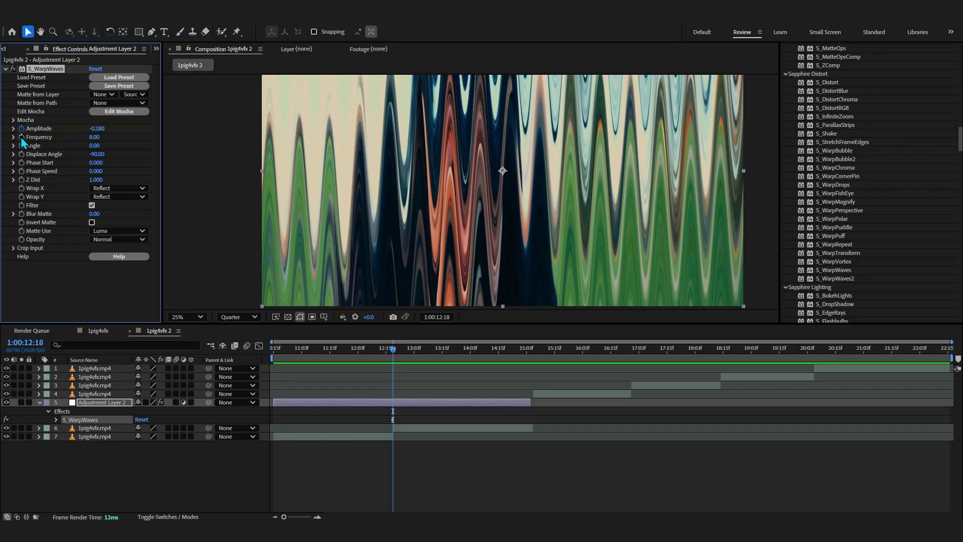
key("u")
key("equal")
key("equal")
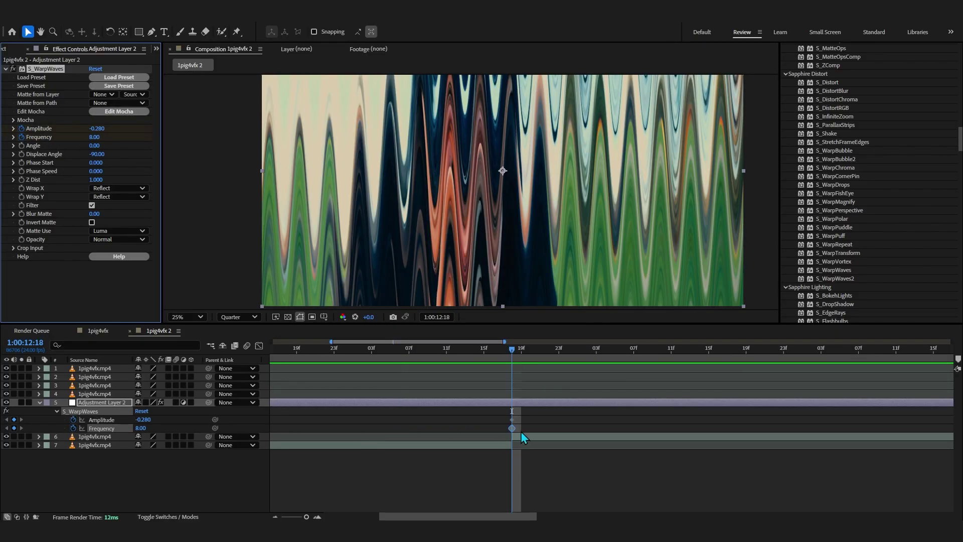
Keyframe the S_WarpWaves Amplitude to 0 at 1:00:11:05, before the cut.
left_click_drag(451, 349, 266, 383)
key("minus")
key("minus")
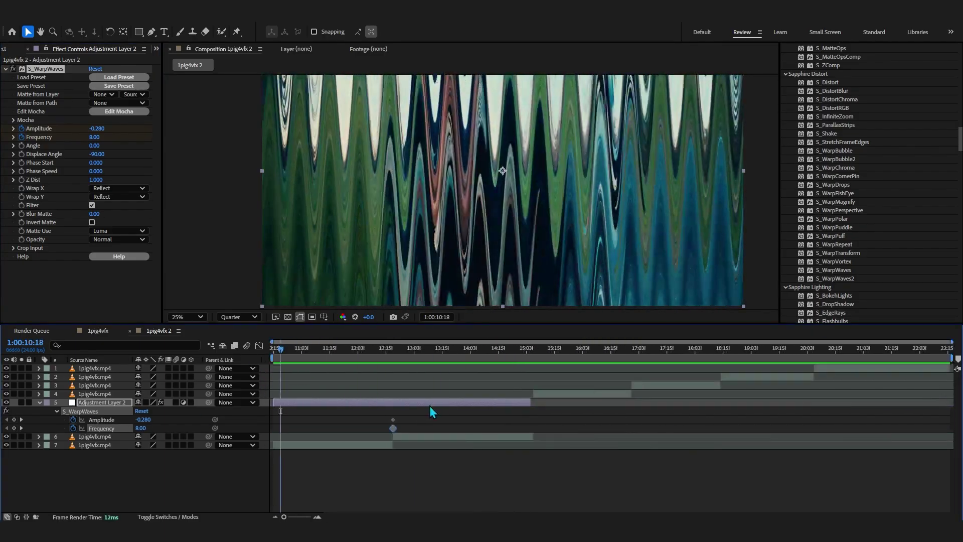
key("space")
type("0")
key("Return")
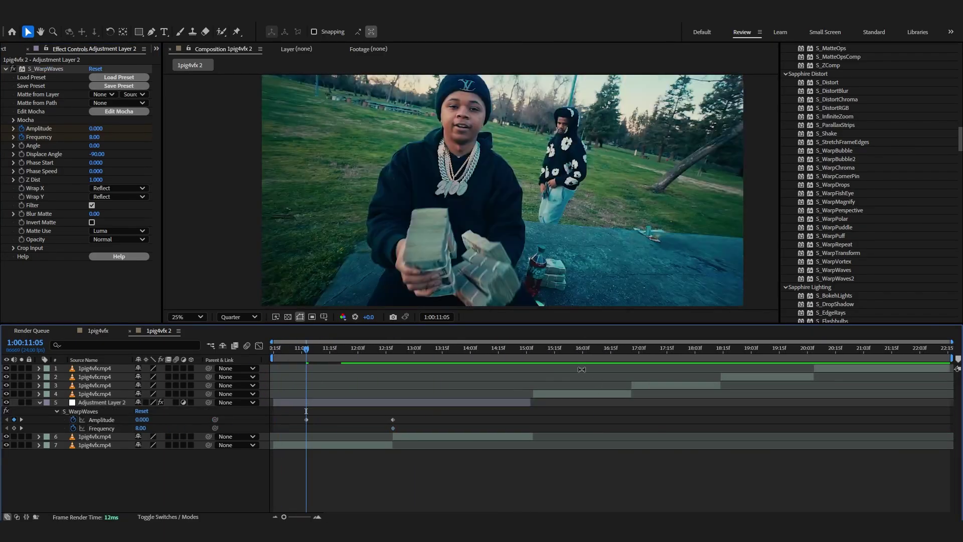
Add an Amplitude keyframe of 0 at 1:00:14:14 and set the middle keyframe at 1:00:12:18 to -0.300.
left_click(496, 348)
left_click(14, 419)
left_click(6, 419)
left_click(144, 419)
type("30")
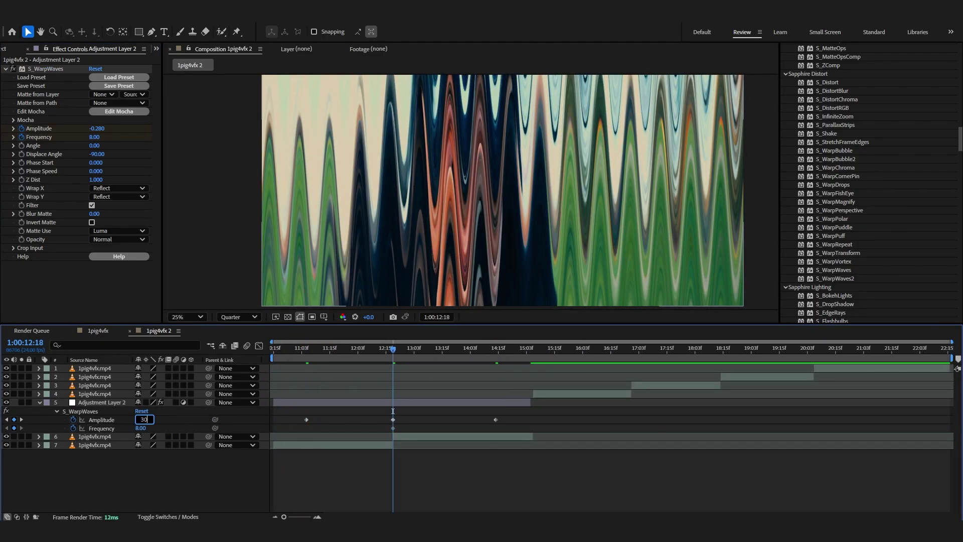
type("0")
Move the Frequency keyframe of 8 to 1:00:11:05 and keyframe Frequency to 0 at 1:00:14:14.
left_click(301, 435)
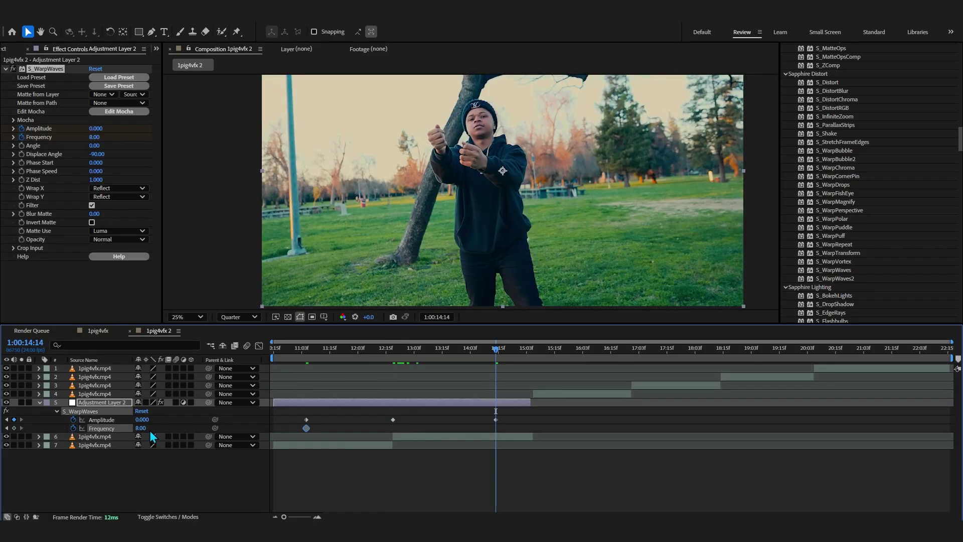
left_click_drag(307, 356, 358, 356)
Apply Easy Ease to all three Amplitude keyframes and check the warp around 1:00:12:18.
left_click_drag(274, 418, 533, 416)
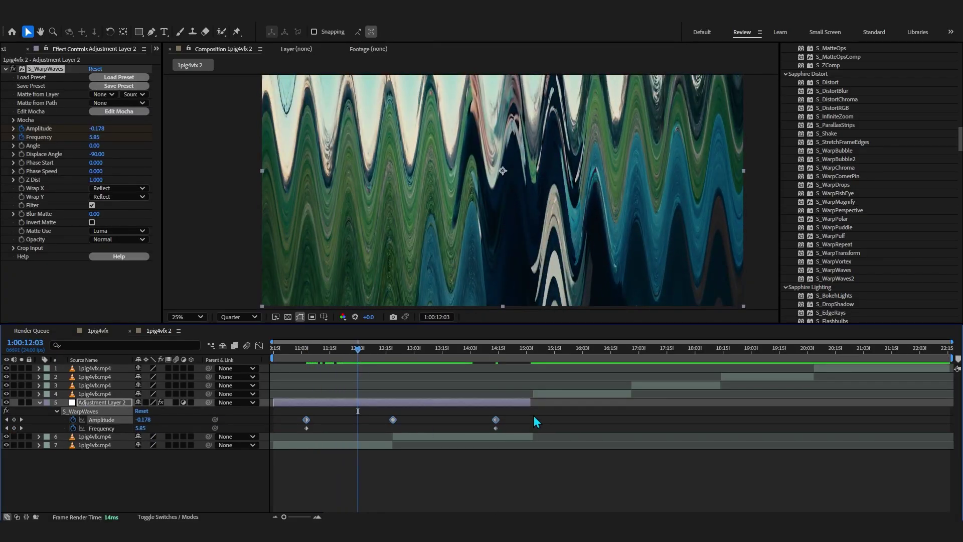
key("F9")
left_click(259, 345)
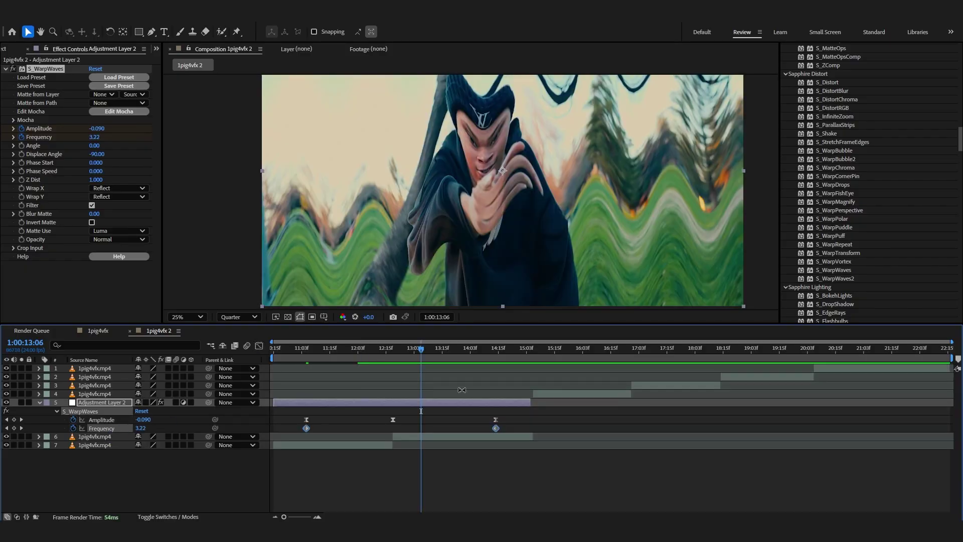
left_click_drag(389, 349, 393, 352)
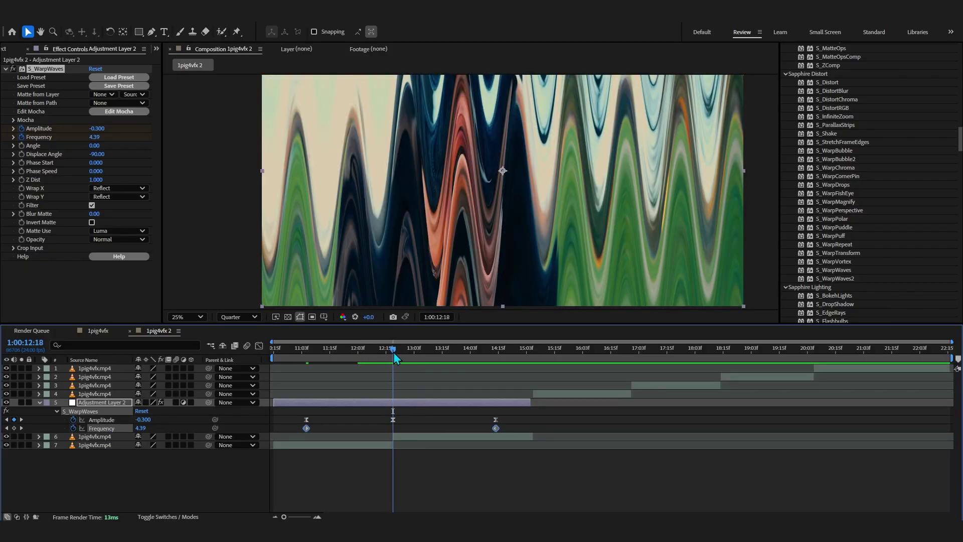
Shape the Frequency value graph into a steep S-curve by lengthening the handles of both keyframes.
left_click(259, 346)
left_click_drag(584, 461, 314, 487)
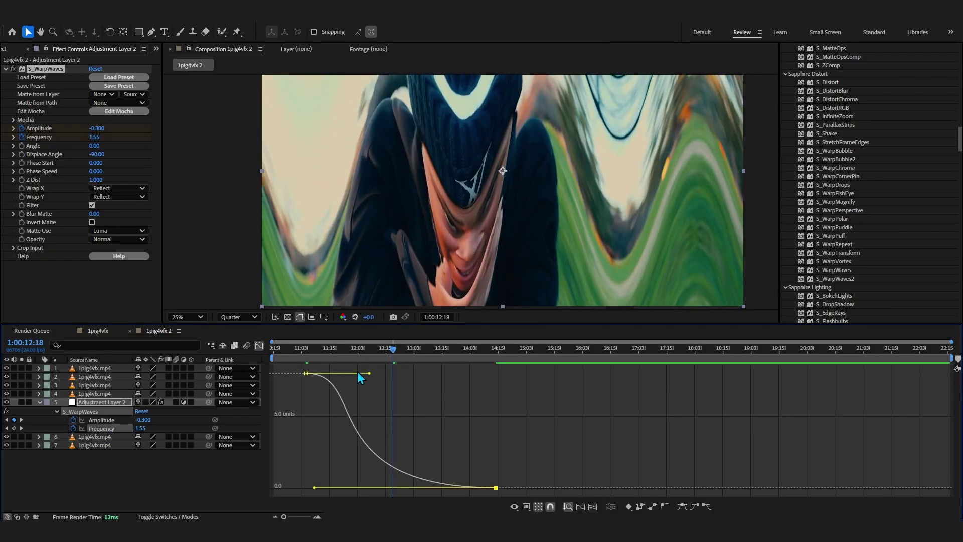
left_click_drag(369, 373, 465, 386)
Preview the wave transition from 1:00:11:05 with the composition view set to Fit up to 100%.
left_click(306, 349)
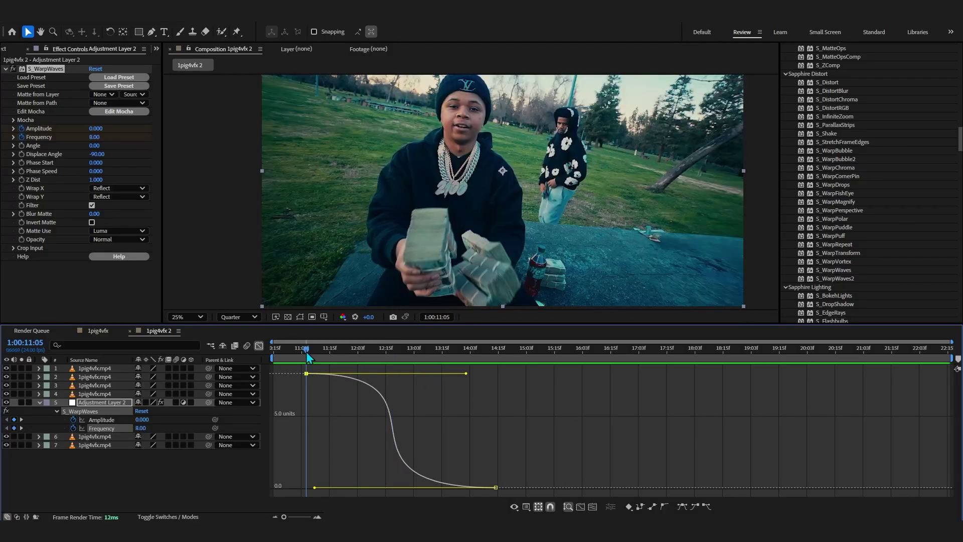
left_click(182, 317)
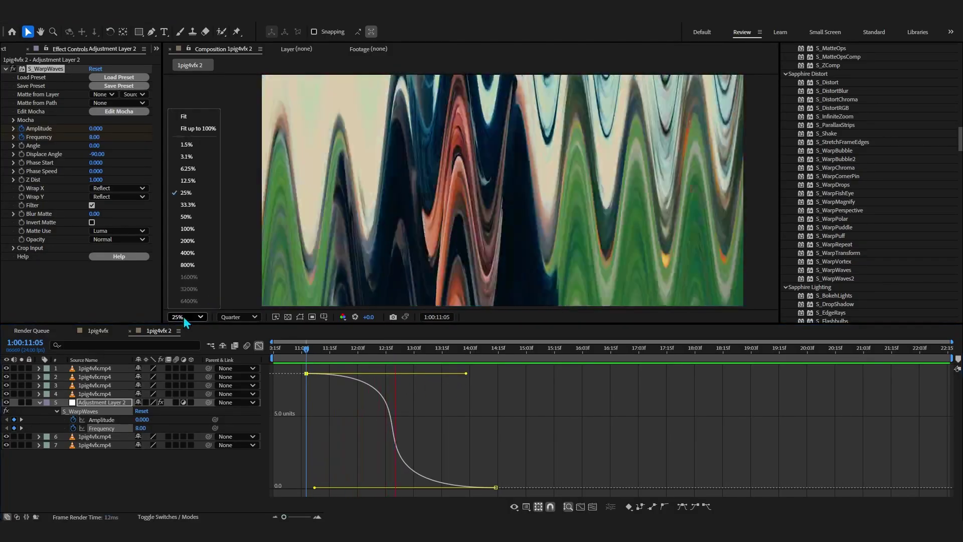
left_click(198, 128)
left_click(332, 353)
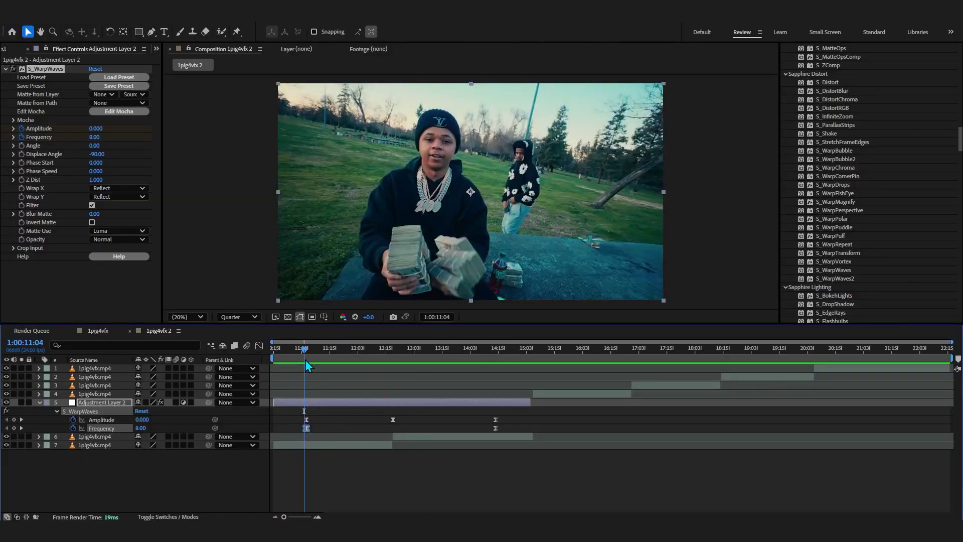
left_click(393, 351)
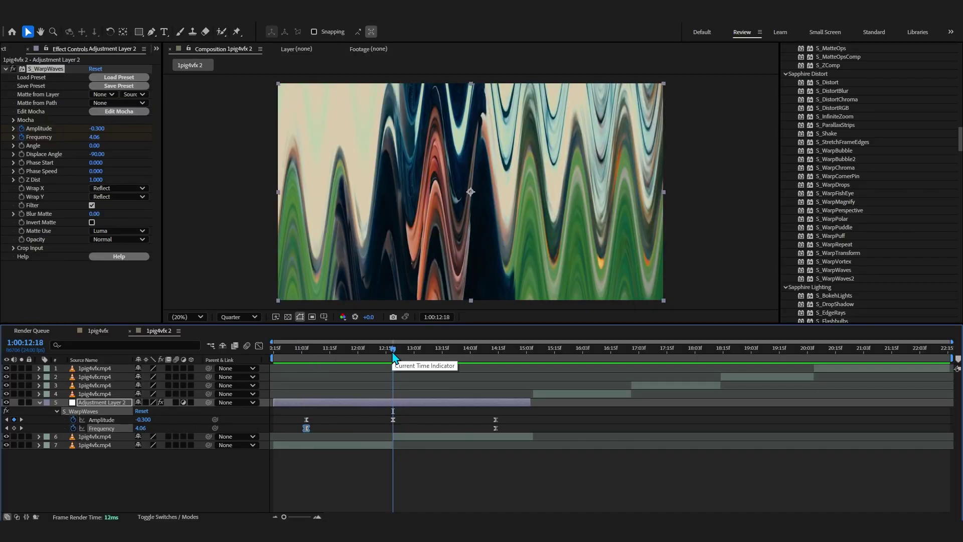
Apply Optics Compensation with Reverse Lens Distortion to Adjustment Layer 2 and keyframe a raised Field of View at 1:00:12:18.
left_click_drag(393, 357, 393, 403)
key("ctrl+space")
type("op")
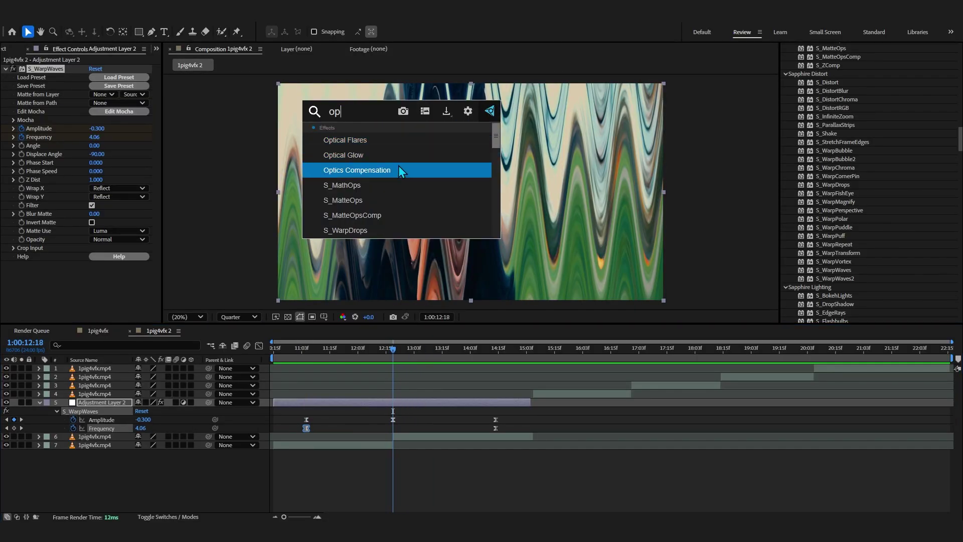
left_click(398, 168)
left_click_drag(94, 273, 679, 242)
key("u")
Keyframe the Optics Compensation Field of View to 0 at 1:00:11:19 and at 1:00:14:04.
left_click_drag(392, 351, 339, 351)
left_click(95, 273)
type("-0")
left_click(472, 350)
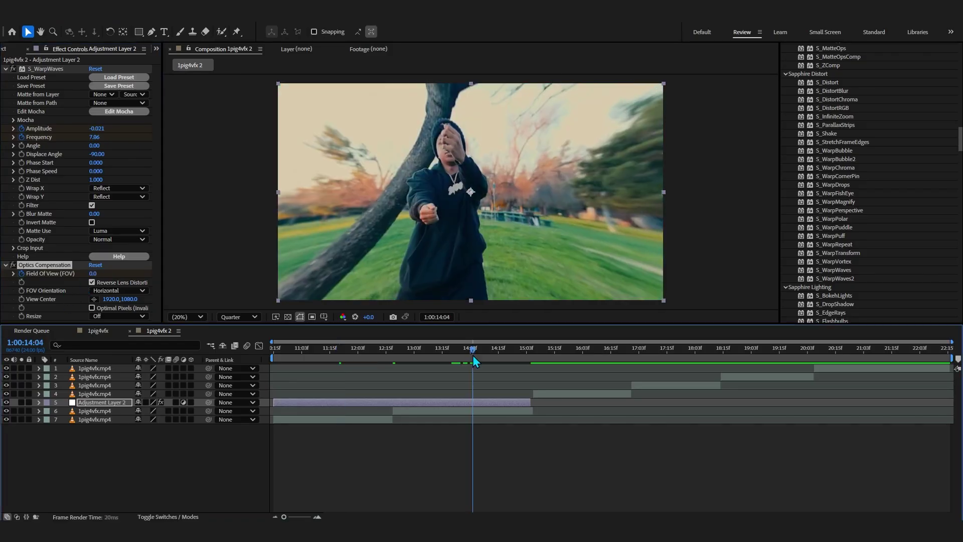
left_click(94, 273)
type("0")
key("Return")
Reveal the layer's keyframed properties and preview the combined wave and lens transition from 1:00:11:03.
key("u")
left_click(303, 351)
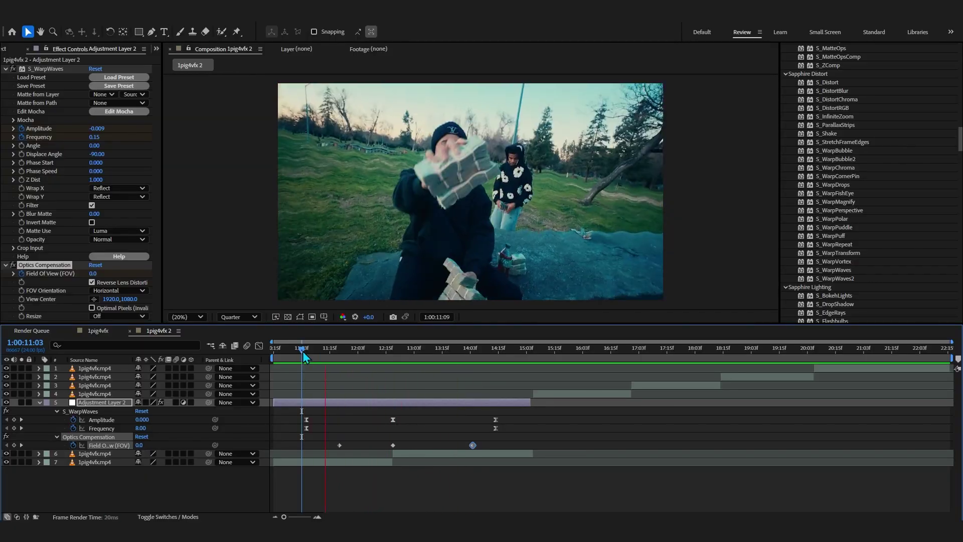
left_click_drag(303, 351, 344, 351)
Remove both S_WarpWaves and Optics Compensation from Adjustment Layer 2.
left_click(78, 121)
key("ctrl+a")
key("Delete")
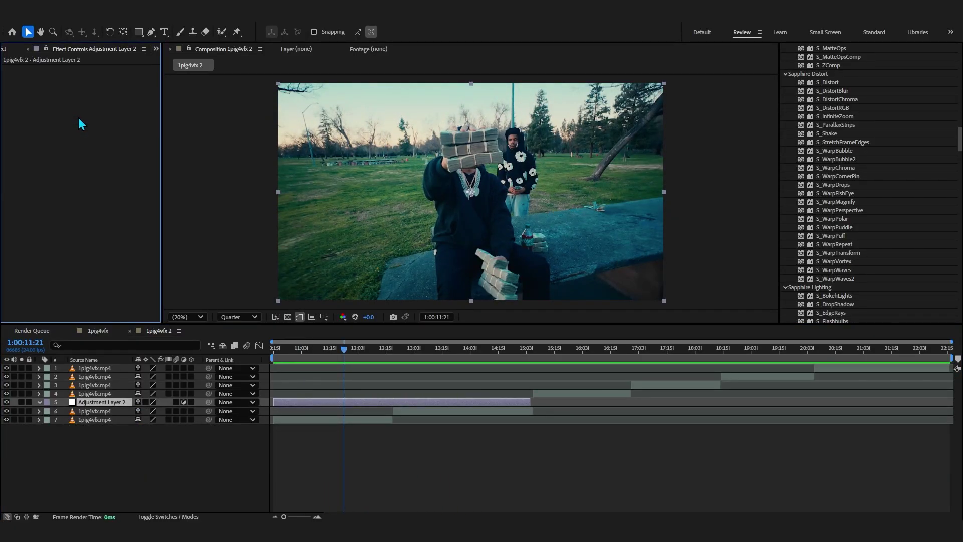
Browse the user animation presets in the Essential Effects & Transition V2 pack.
scroll(895, 70, "up", 10)
scroll(892, 74, "up", 5)
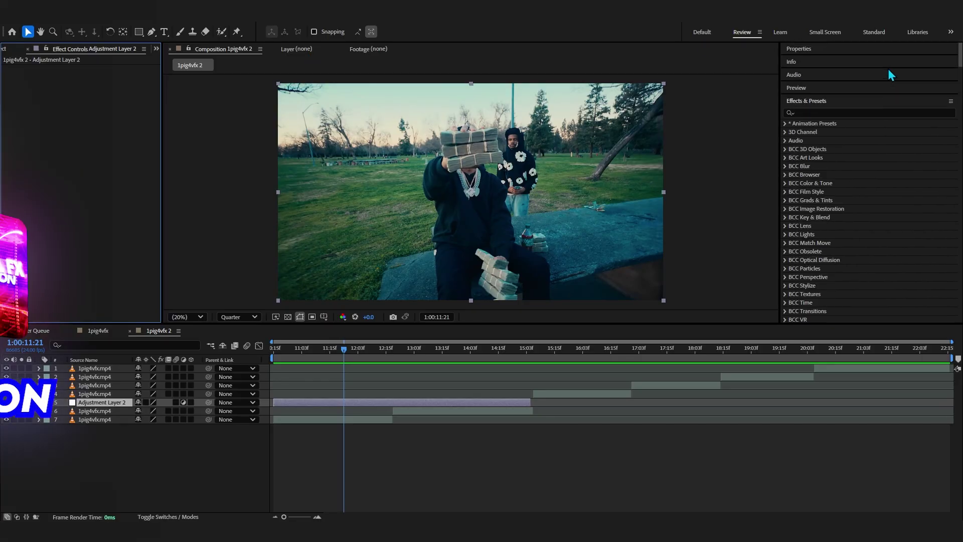
left_click(785, 123)
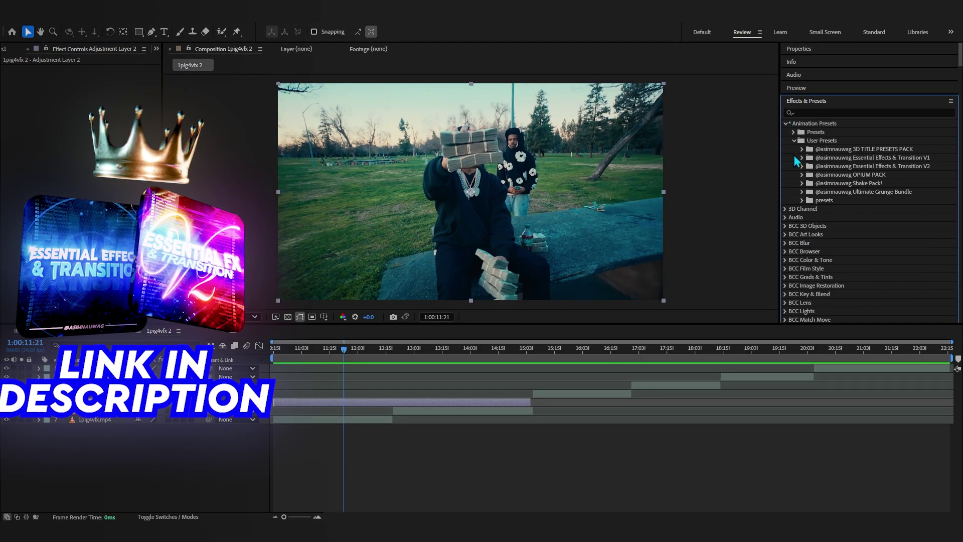
left_click(801, 167)
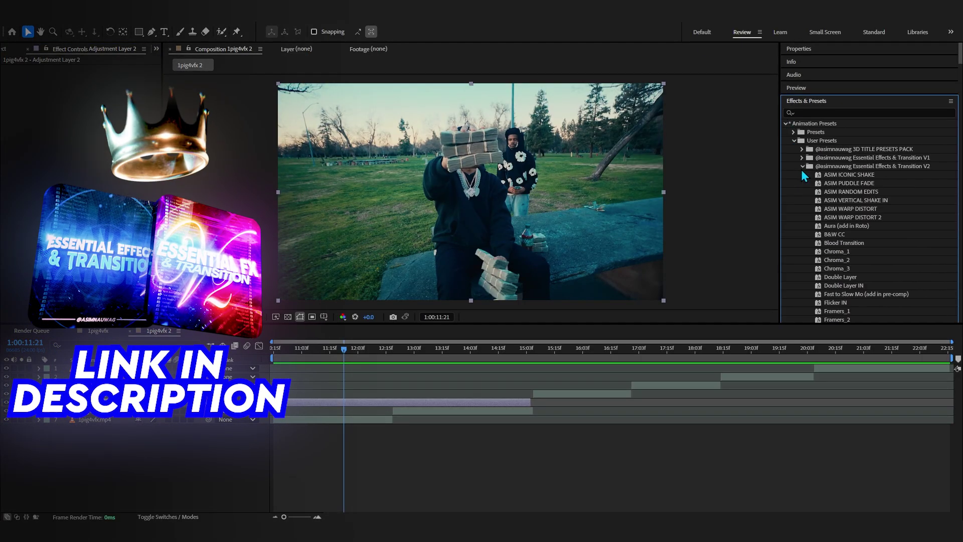
scroll(809, 173, "down", 6)
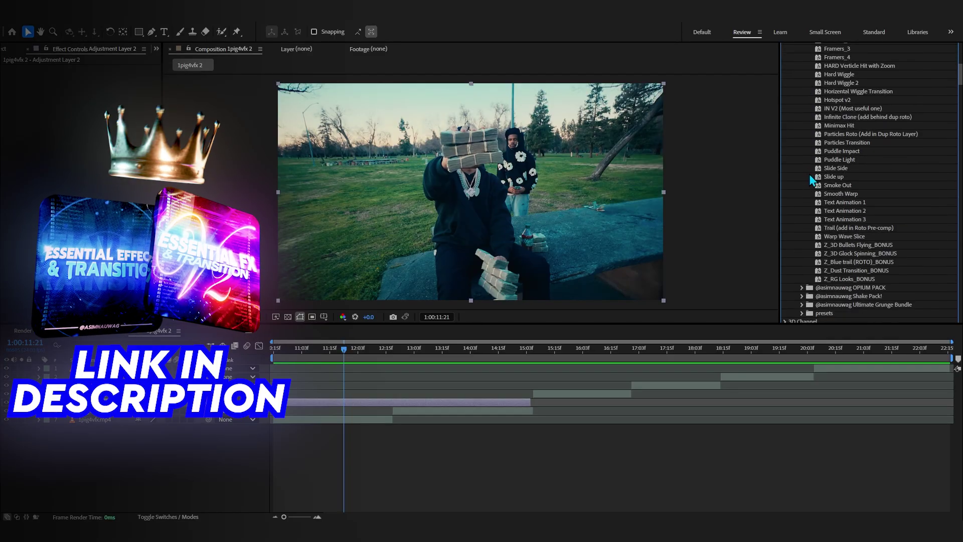
scroll(809, 174, "up", 6)
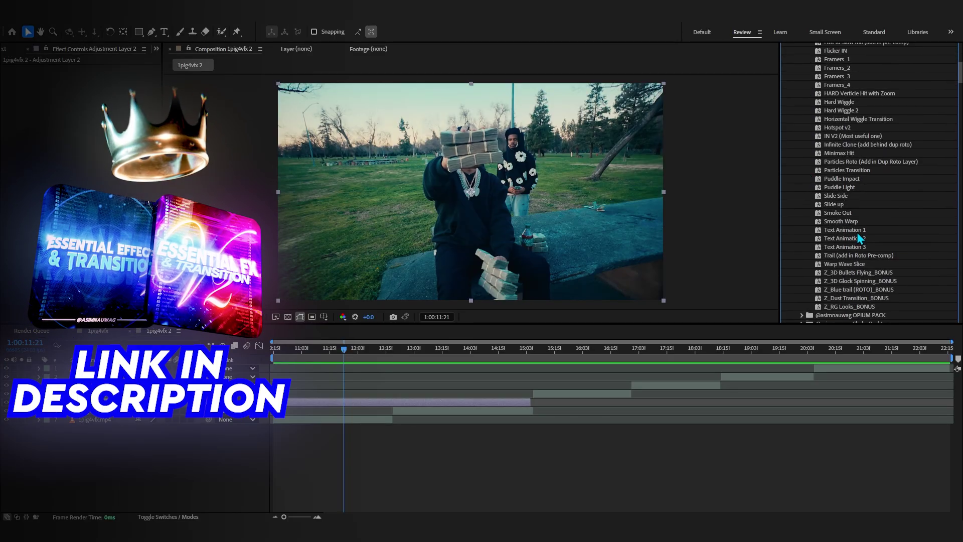
Apply the Wave preset to Adjustment Layer 2 at 1:00:11:21 and preview it across the cut between the clips.
left_click(801, 158)
scroll(828, 187, "down", 6)
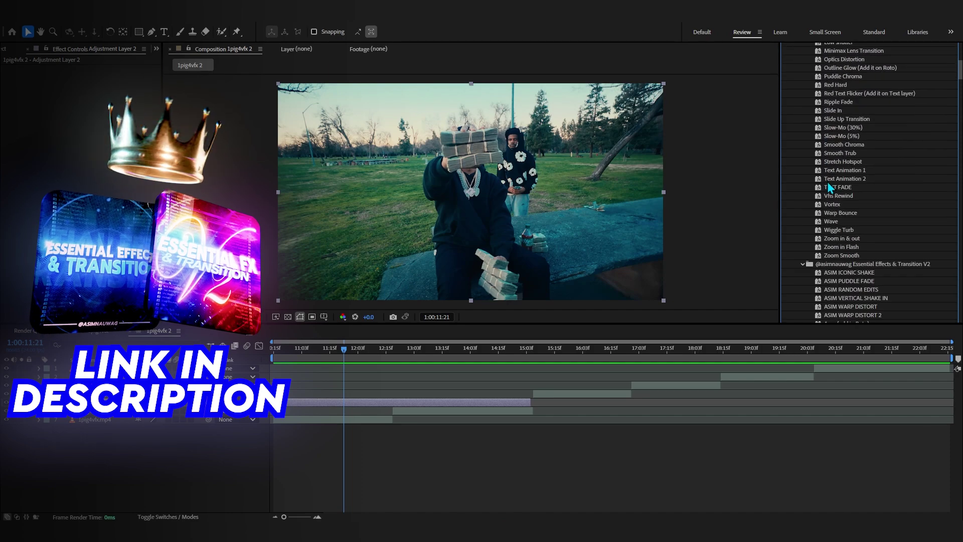
double_click(839, 221)
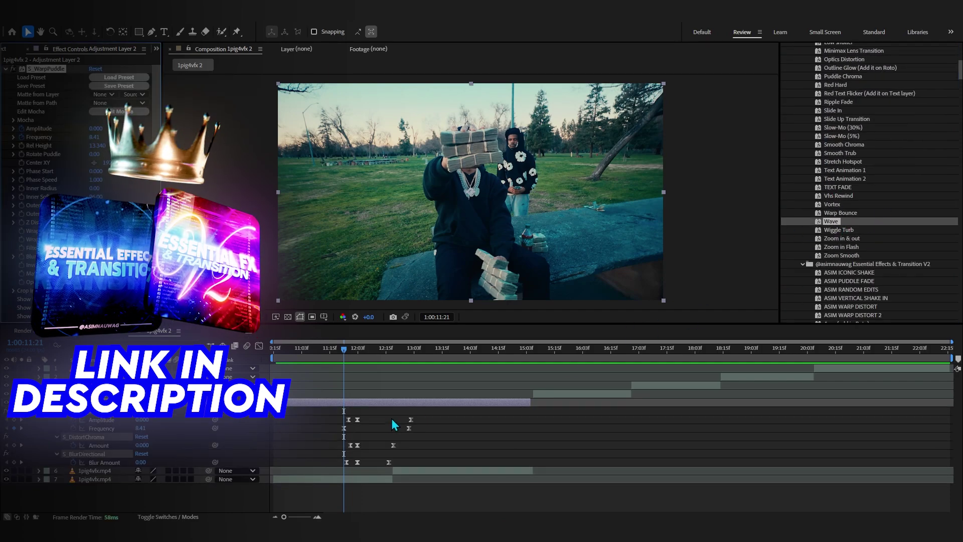
left_click(387, 353)
key("space")
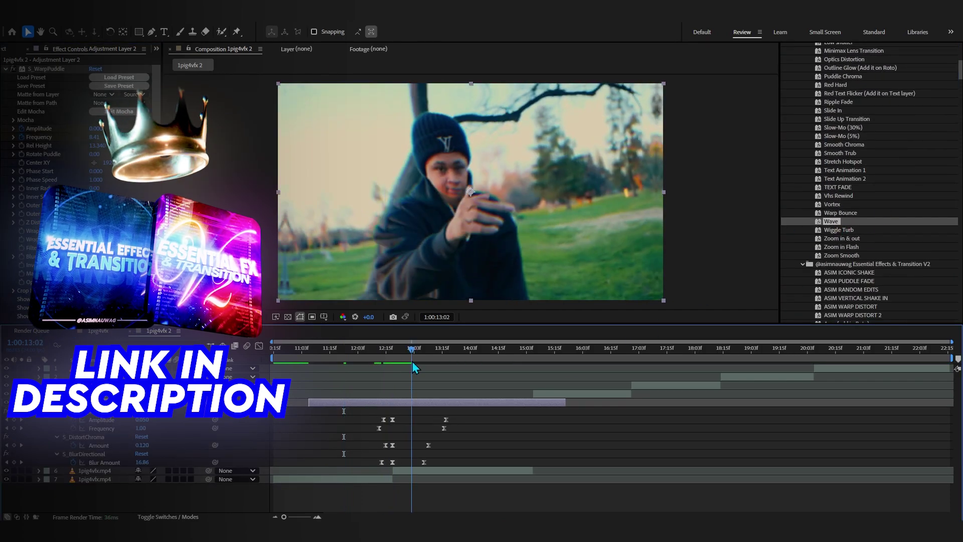
left_click(374, 353)
key("space")
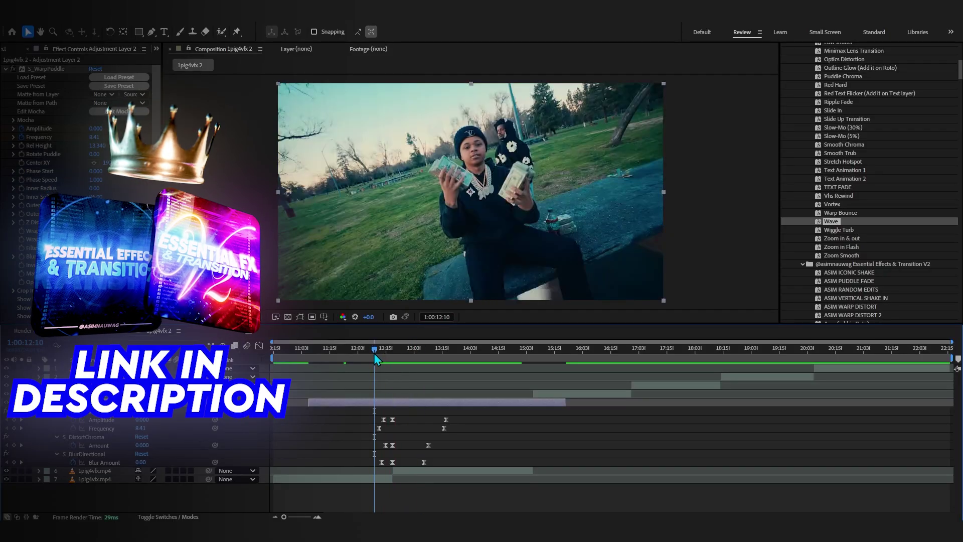
key("space")
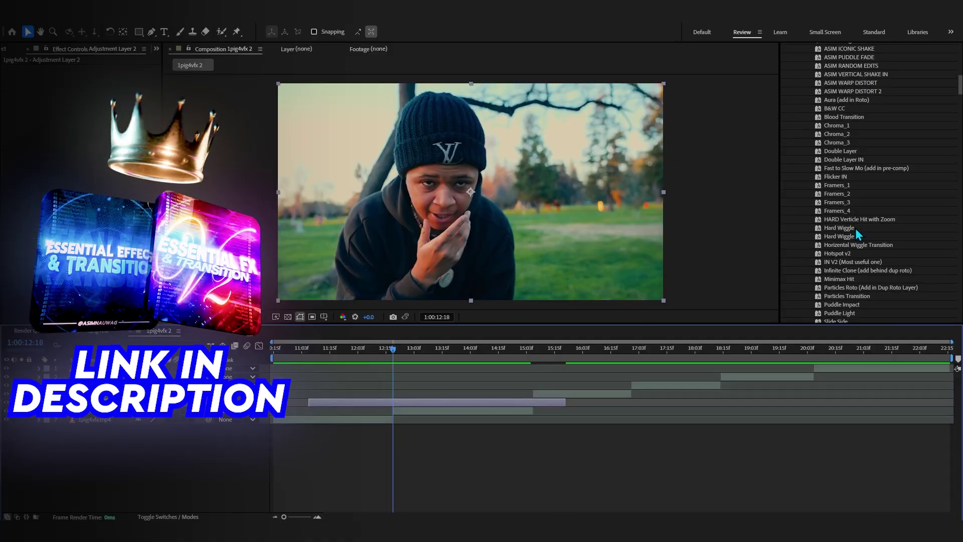
Select the ASIM WARP DISTORT preset in the Essential Effects & Transition V2 pack and scrub the footage around the cut.
scroll(852, 201, "up", 3)
left_click(855, 139)
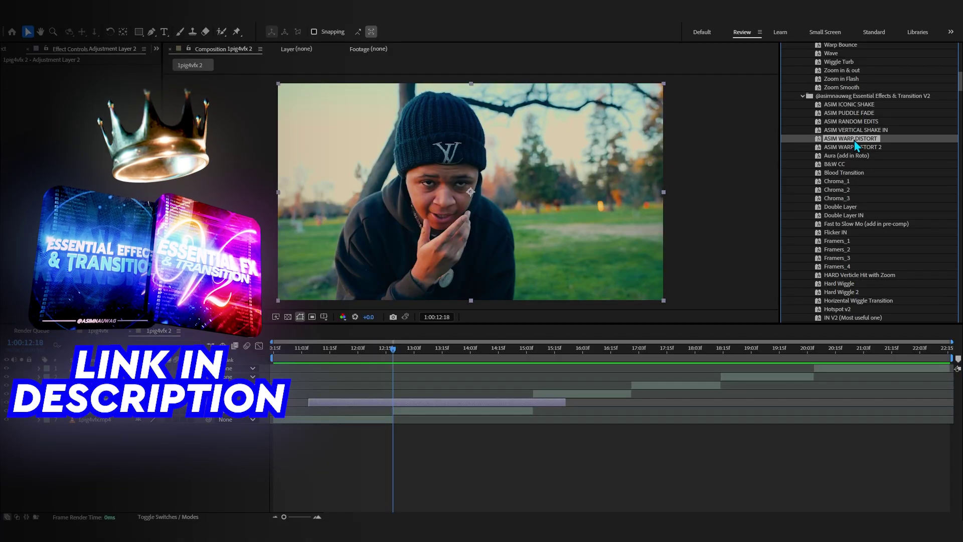
left_click(396, 353)
mouse_move(396, 353)
left_mouse_down()
mouse_move(411, 359)
mouse_move(378, 357)
left_mouse_up()
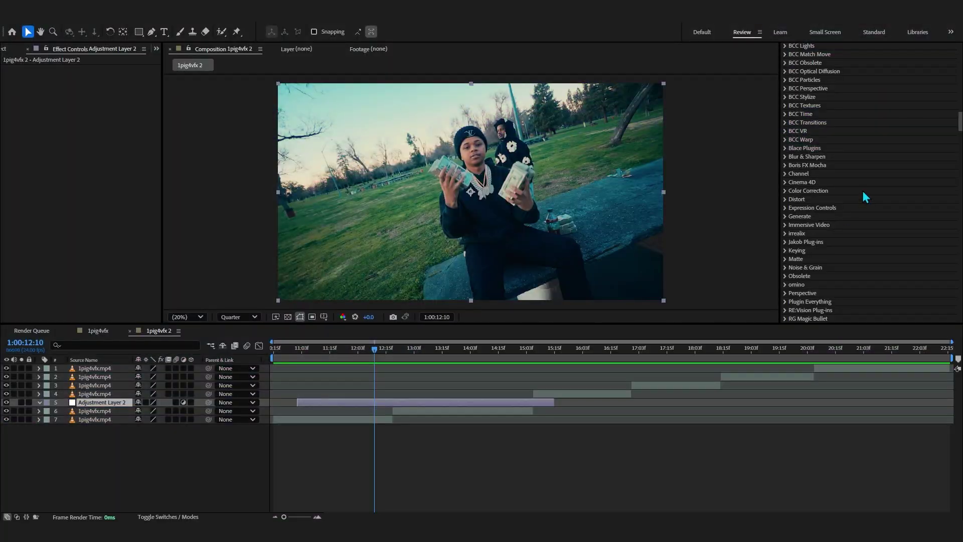
Trim the start of Adjustment Layer 2 to the cut at 1:00:12:18 and apply the S_WarpVortex effect to it.
scroll(865, 197, "down", 15)
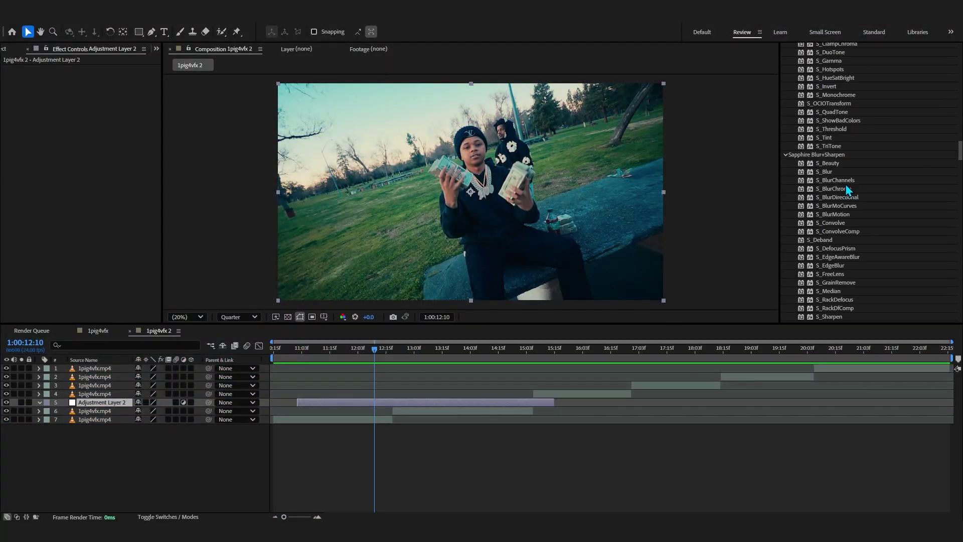
left_click_drag(345, 356, 306, 356)
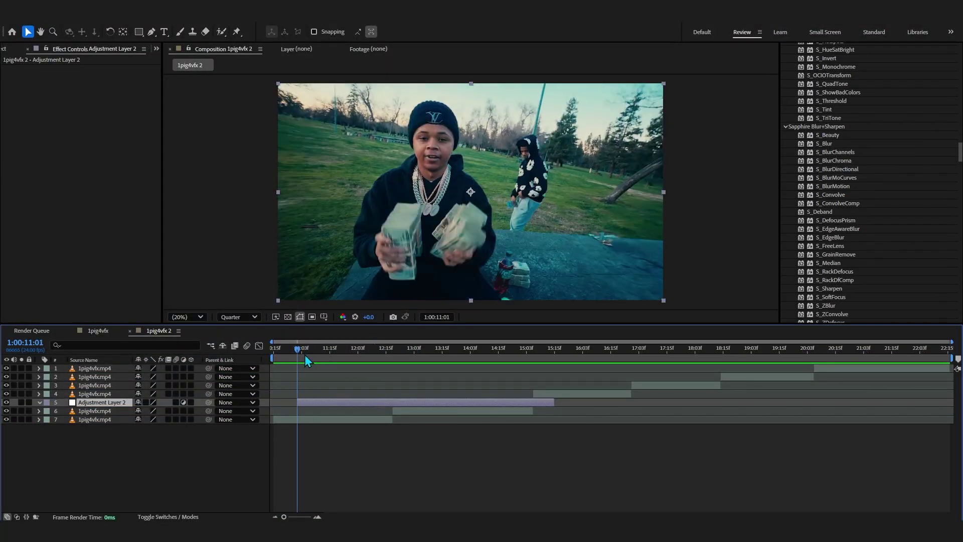
left_click(394, 348)
left_click_drag(297, 402, 315, 401)
key("ctrl+space")
type("s_warpv")
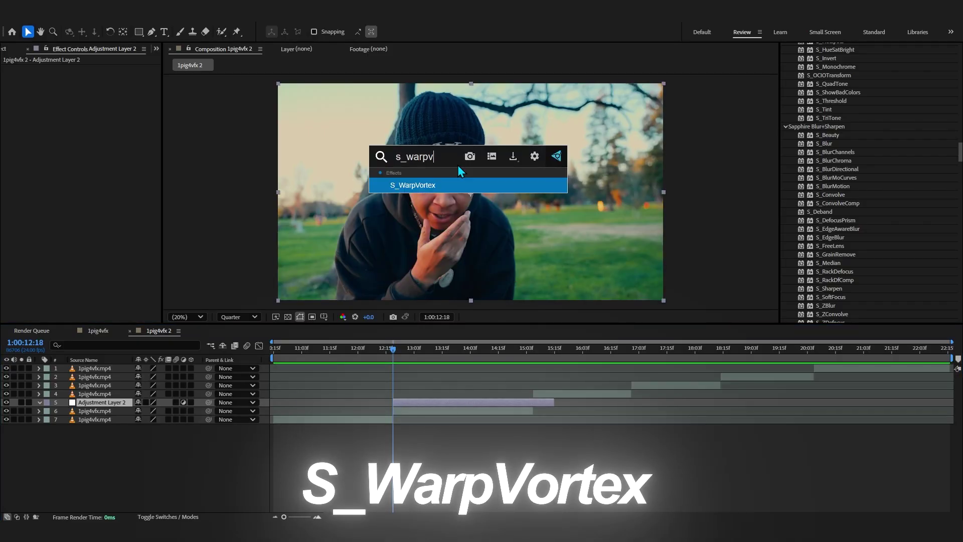
key("Return")
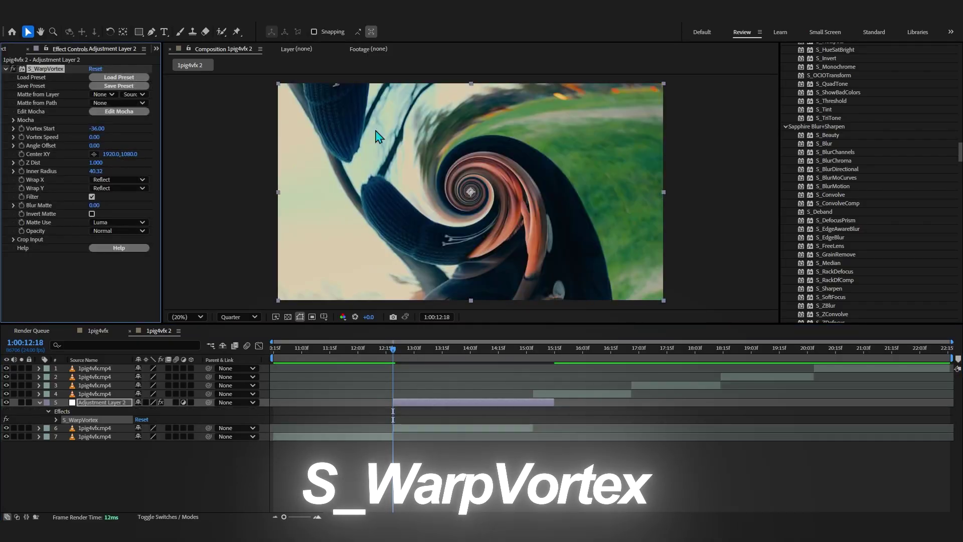
Test the vortex distortion with other Vortex Start values and set Vortex Start to 0.
left_click_drag(94, 128, 242, 122)
key("ctrl+space")
left_click(96, 129)
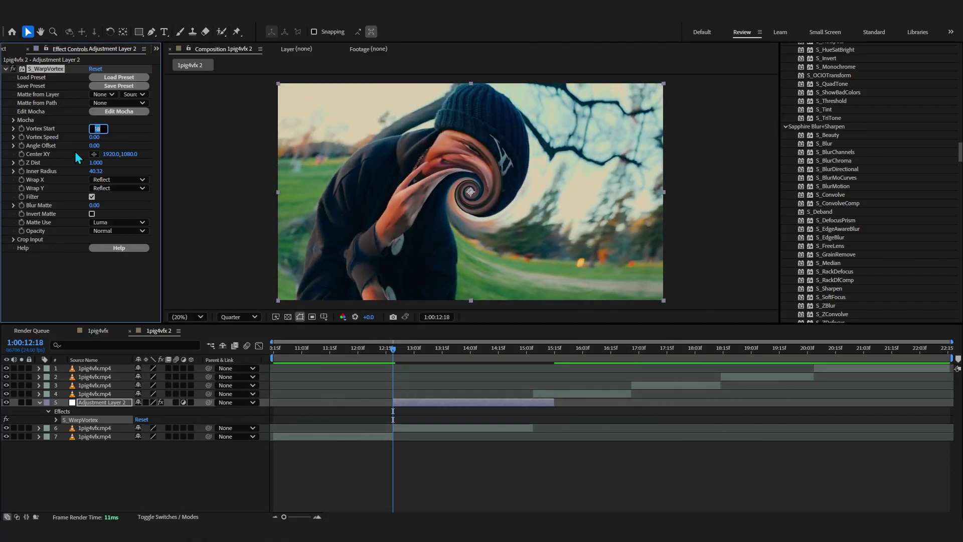
type("0")
key("Return")
Try a Twirl effect with an angle of 1x+144.0° for comparison, delete it, and undo a trial Vortex Start change.
key("ctrl+space")
type("s")
key("BackSpace")
type("w")
key("BackSpace")
type("twirl")
key("Return")
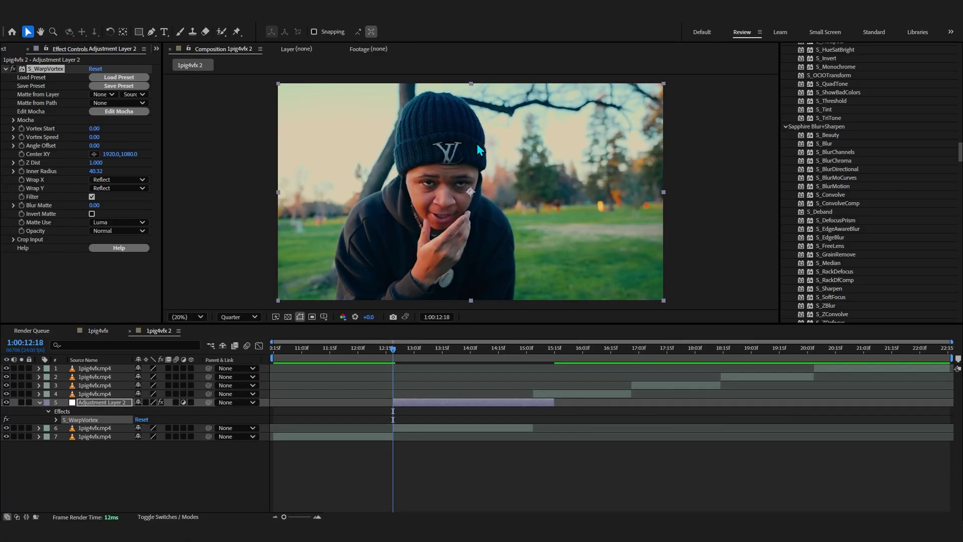
left_click_drag(101, 286, 205, 250)
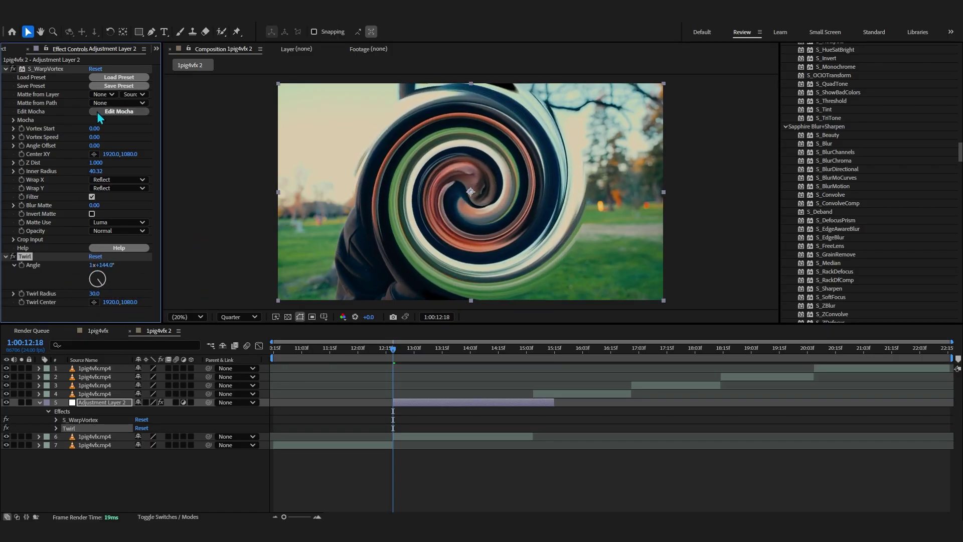
key("Delete")
left_click_drag(93, 129, 176, 155)
key("ctrl+z")
Animate Vortex Start from 77 at 1:00:12:18 to 0 near the end of the second clip, with eased keyframes.
left_click_drag(387, 350, 394, 370)
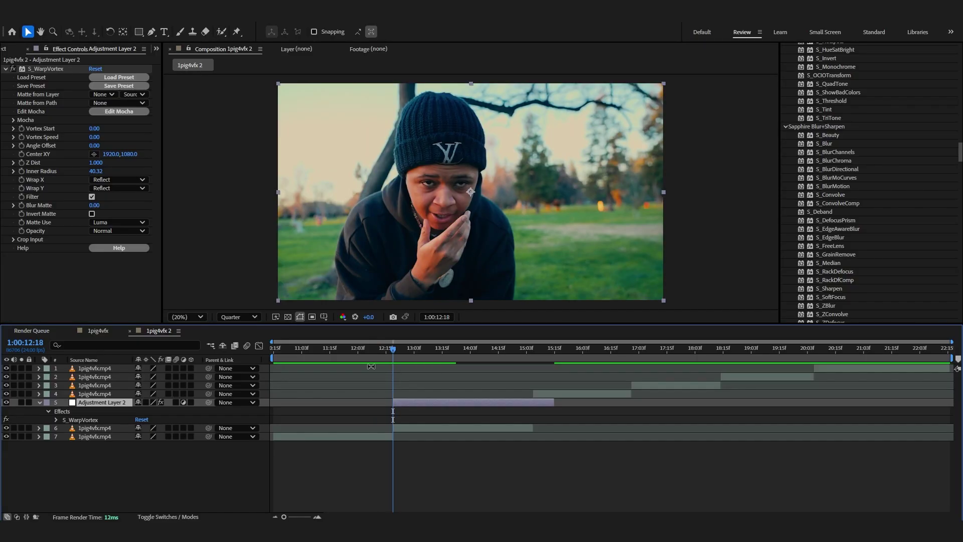
left_click(22, 130)
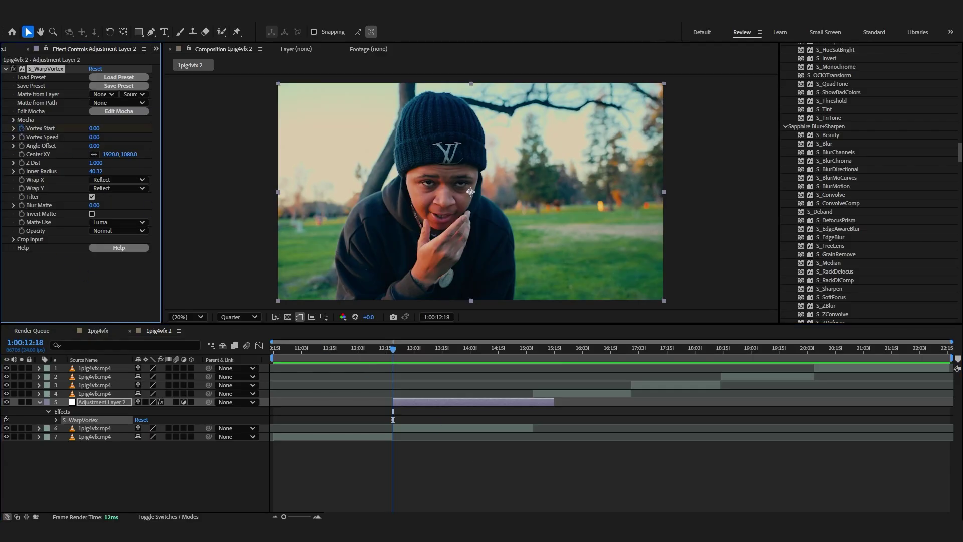
left_click_drag(393, 419, 516, 433)
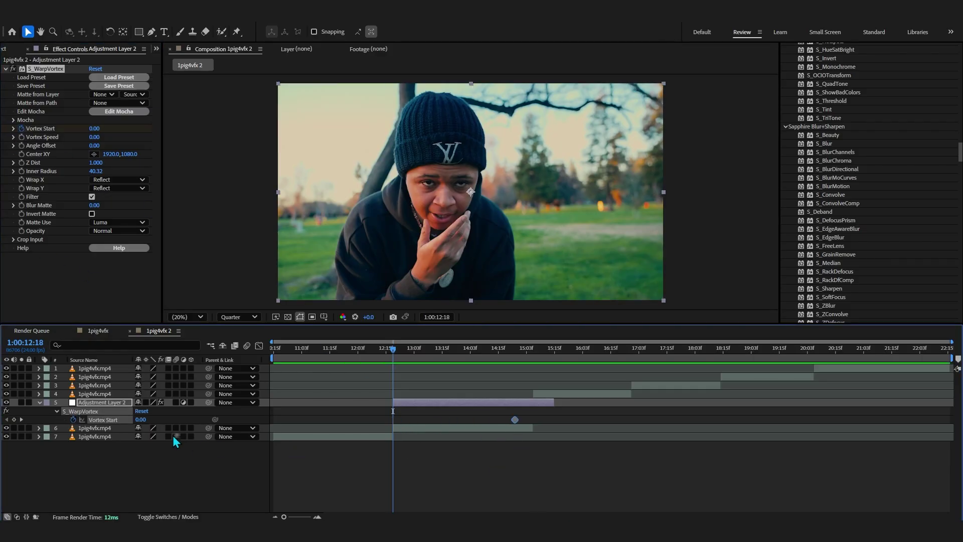
left_click_drag(140, 419, 172, 416)
mouse_move(93, 138)
left_mouse_down()
mouse_move(77, 138)
mouse_move(88, 138)
left_mouse_up()
key("ctrl+z")
left_click_drag(382, 411, 550, 428)
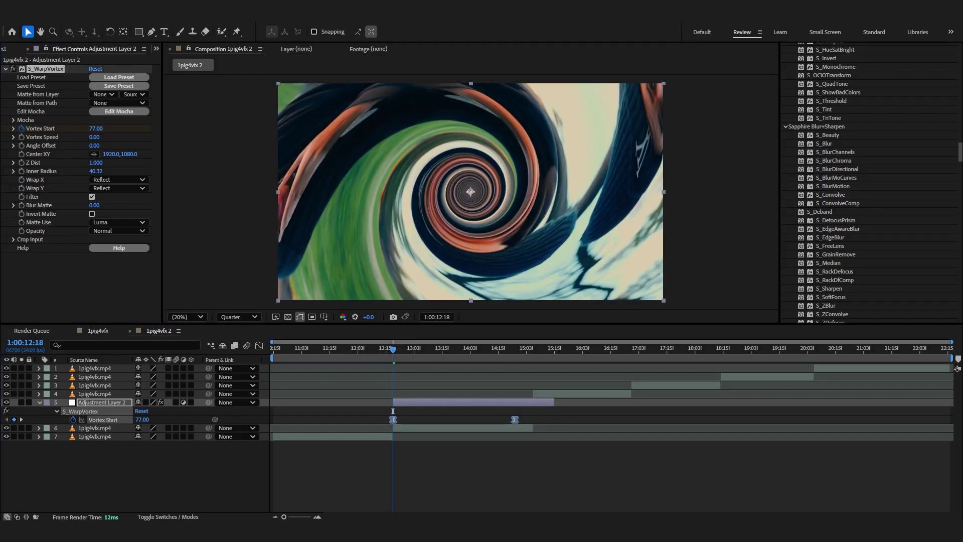
Preview the eased vortex animation from 1:00:12:18 and scrub the first clip through to 1:00:12:00.
left_click(393, 347)
key("space")
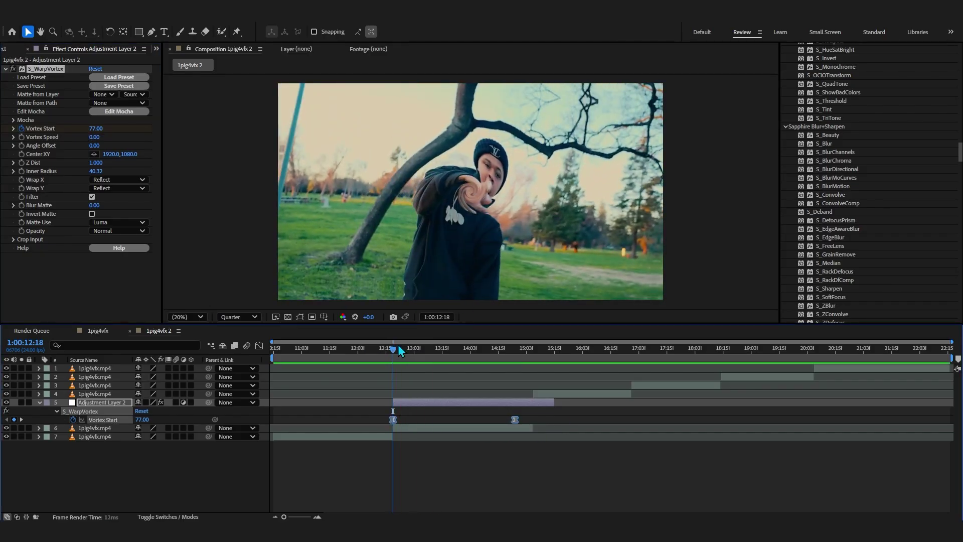
left_click_drag(392, 345, 393, 374)
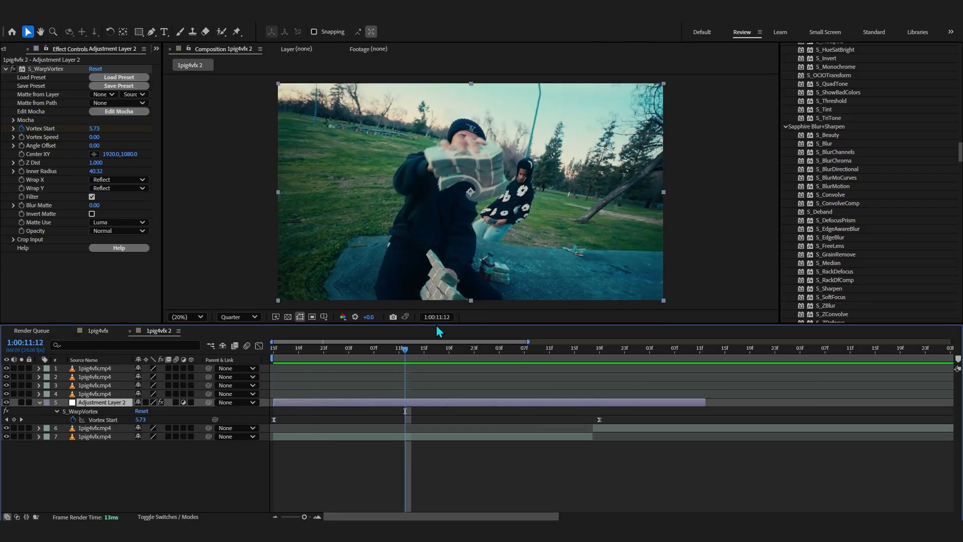
left_click_drag(381, 347, 480, 353)
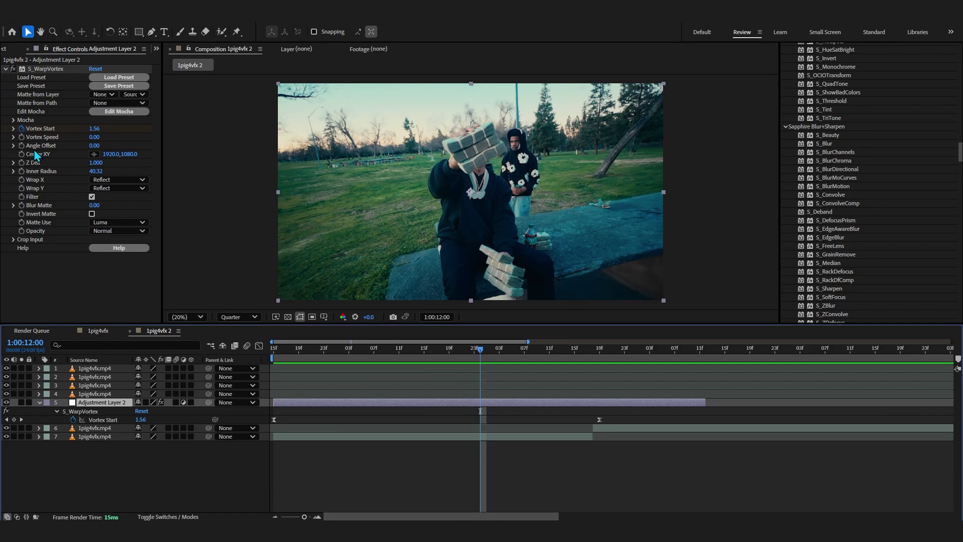
Remove S_WarpVortex from Adjustment Layer 2 and hide the layer.
key("Home")
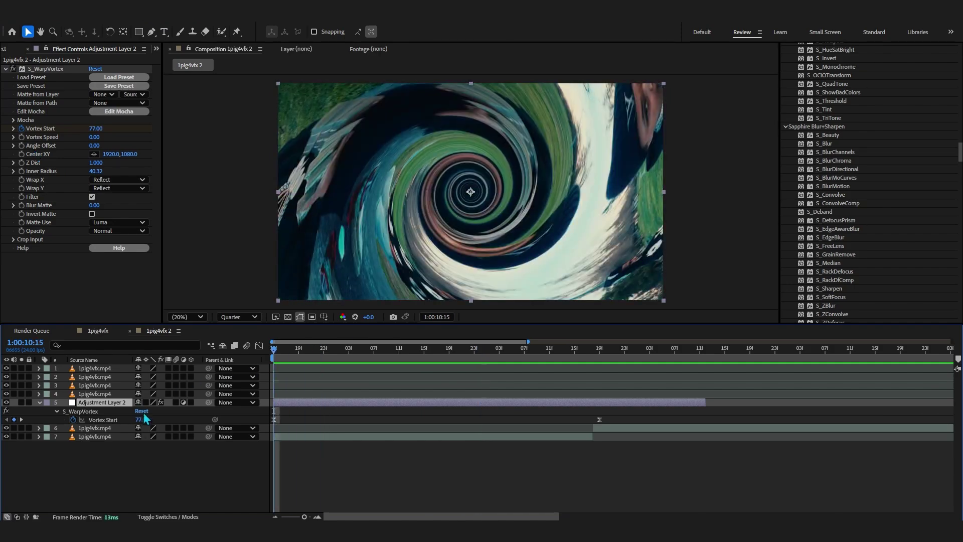
key("Delete")
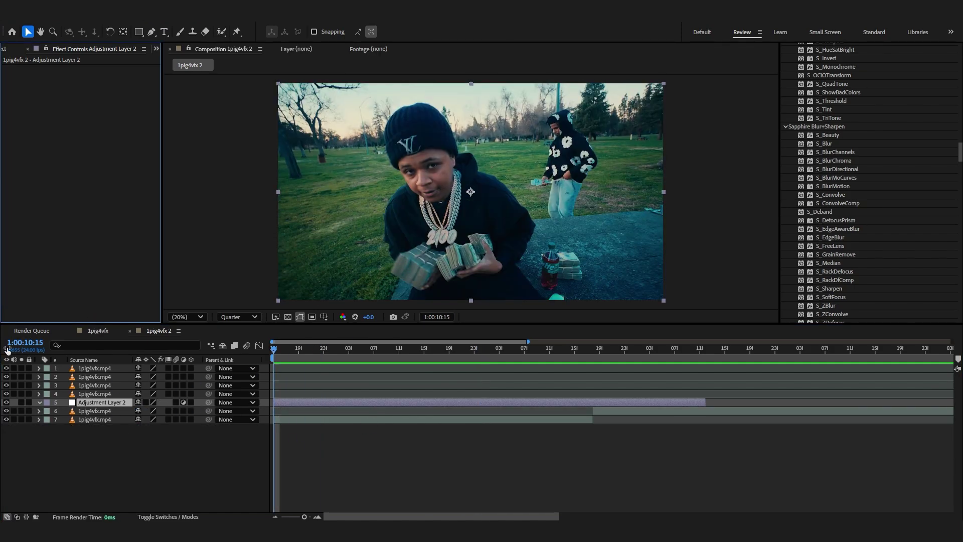
left_click(6, 401)
Create a black 3840 x 2160 px solid above Adjustment Layer 2 and trim its end to 1:00:15:05.
right_click(168, 458)
mouse_move(233, 329)
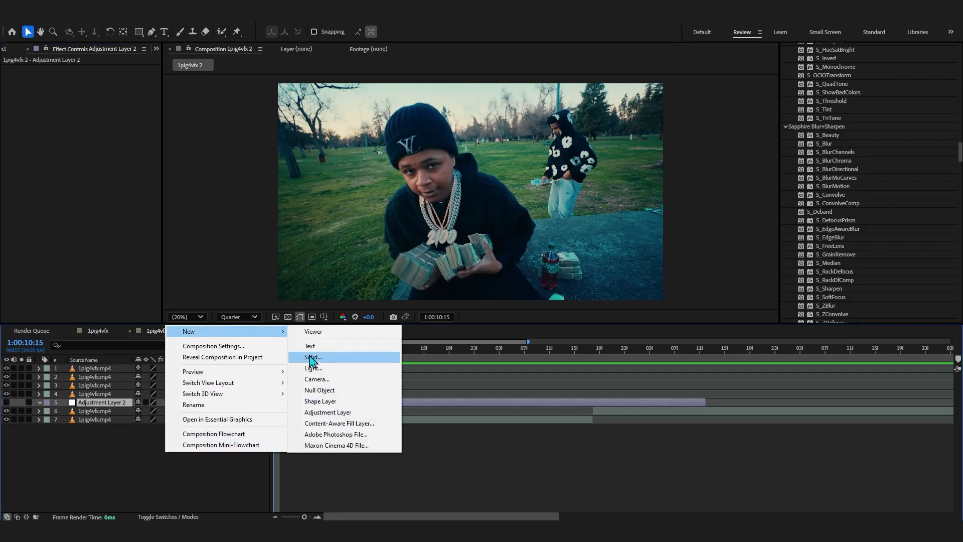
left_click(316, 358)
left_click(554, 300)
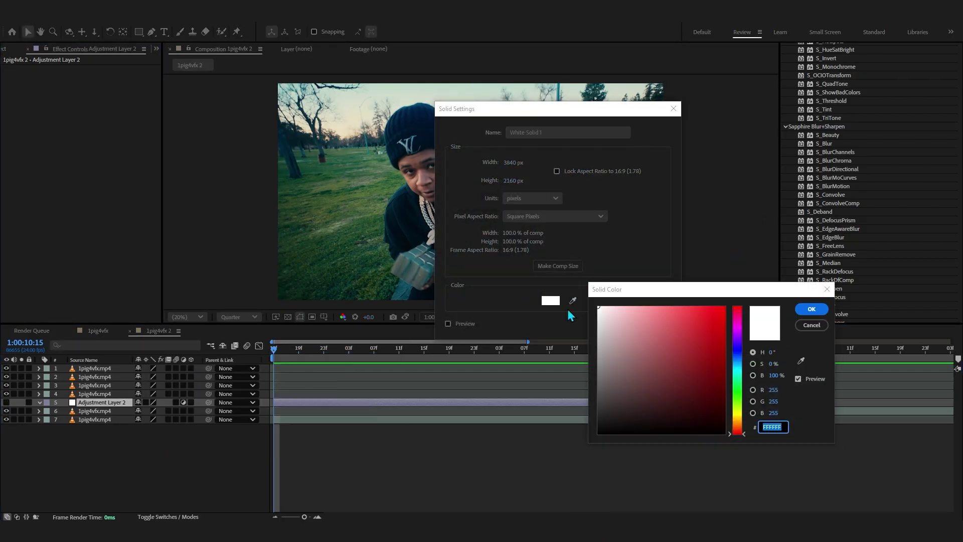
left_click(813, 310)
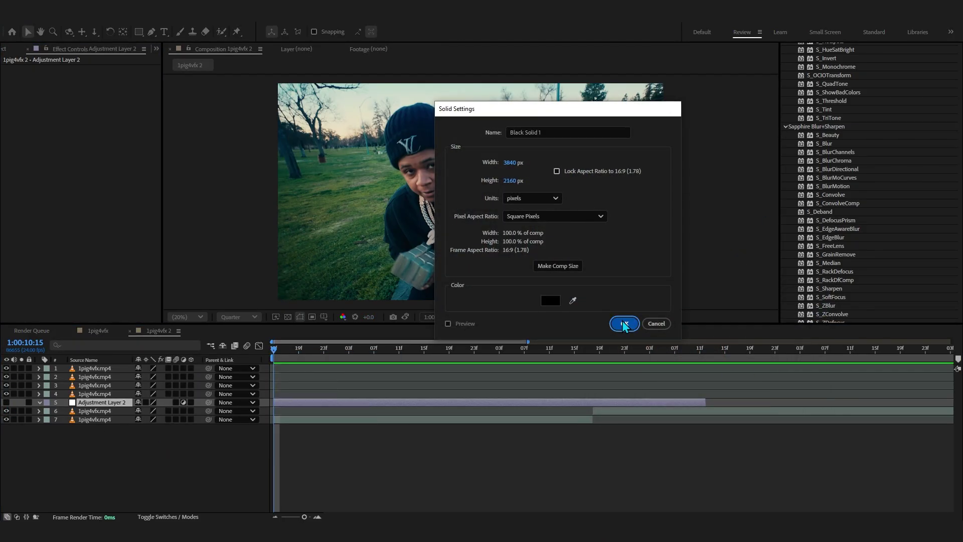
left_click(625, 324)
key("alt+]")
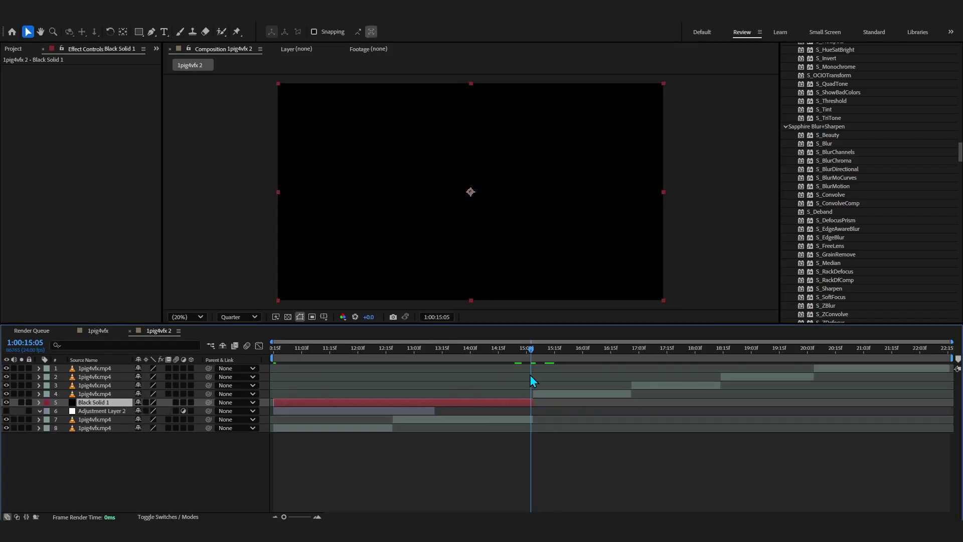
Apply the S_BokehLights effect to the black solid with the time at 1:00:12:18.
left_click(394, 350)
key("ctrl+space")
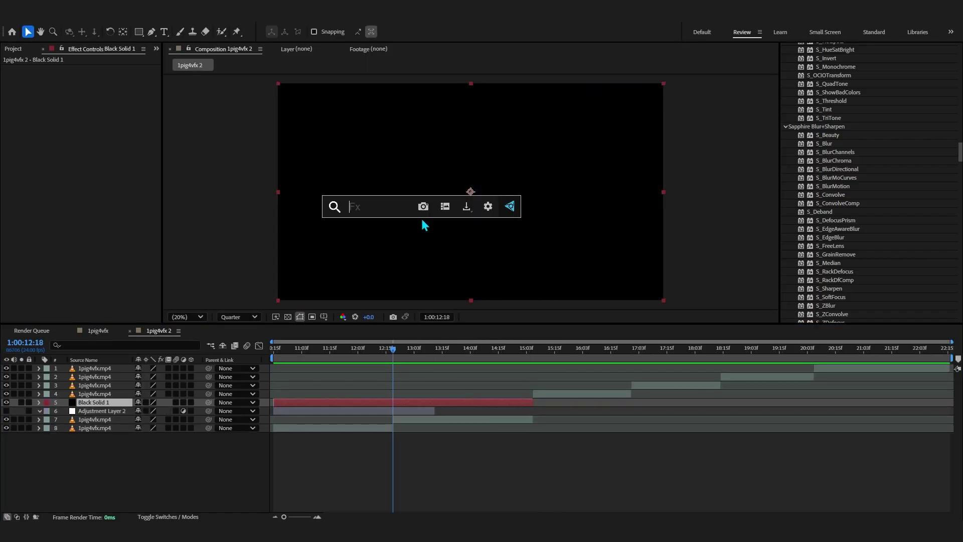
type("s_boke")
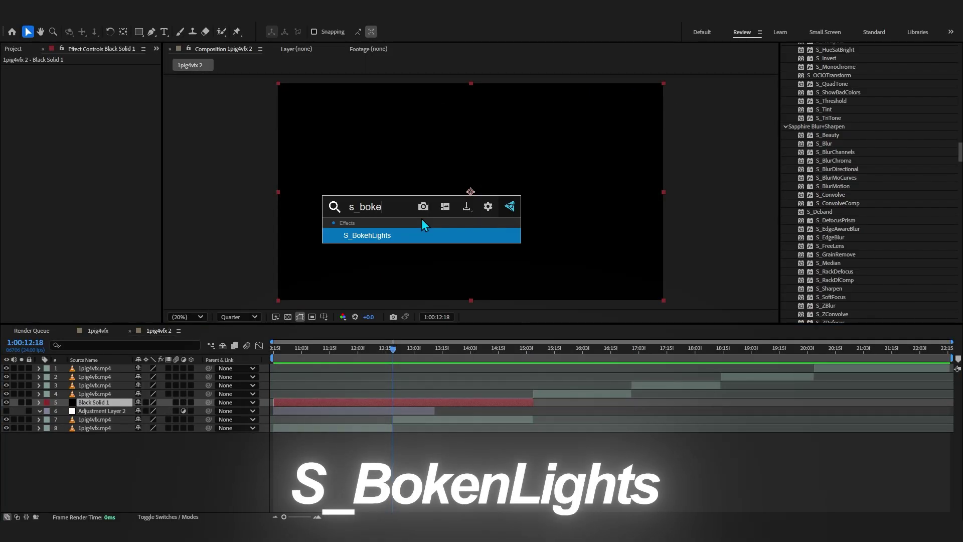
type("hlights")
key("Return")
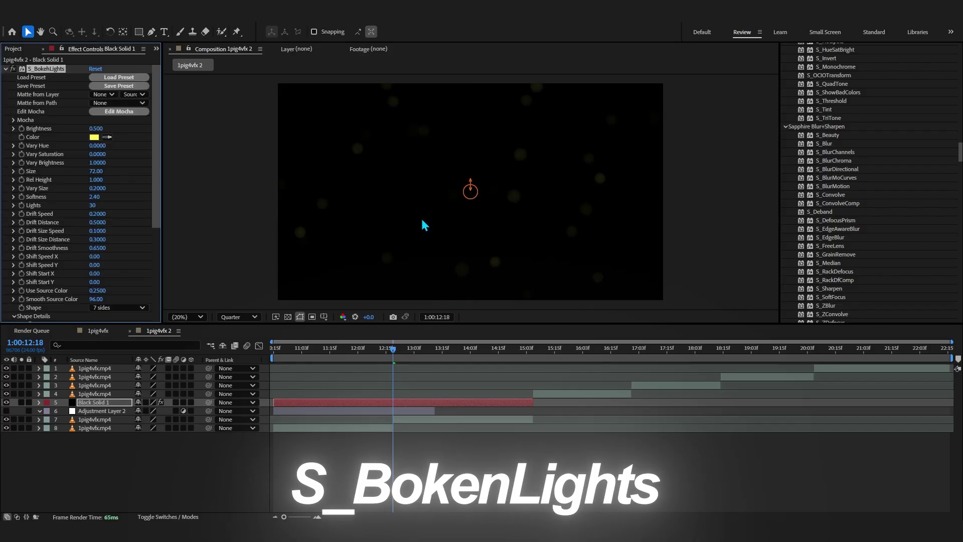
Try a much higher bokeh light brightness, undo it, and set the S_BokehLights Brightness to 4.150.
left_click_drag(148, 160, 155, 157)
left_click_drag(98, 129, 592, 165)
left_click_drag(496, 208, 347, 209)
key("ctrl+z")
left_click(133, 142)
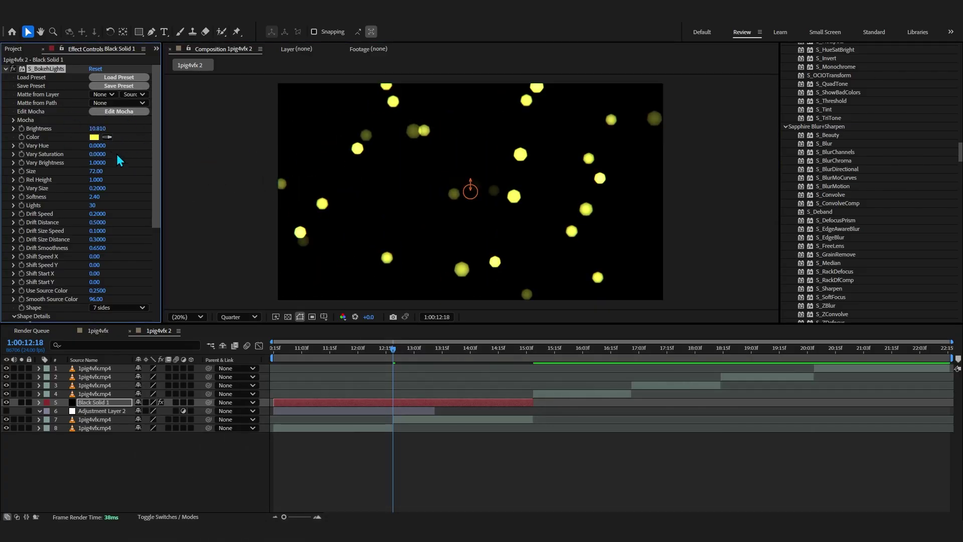
key("ctrl+z")
left_click_drag(97, 128, 259, 151)
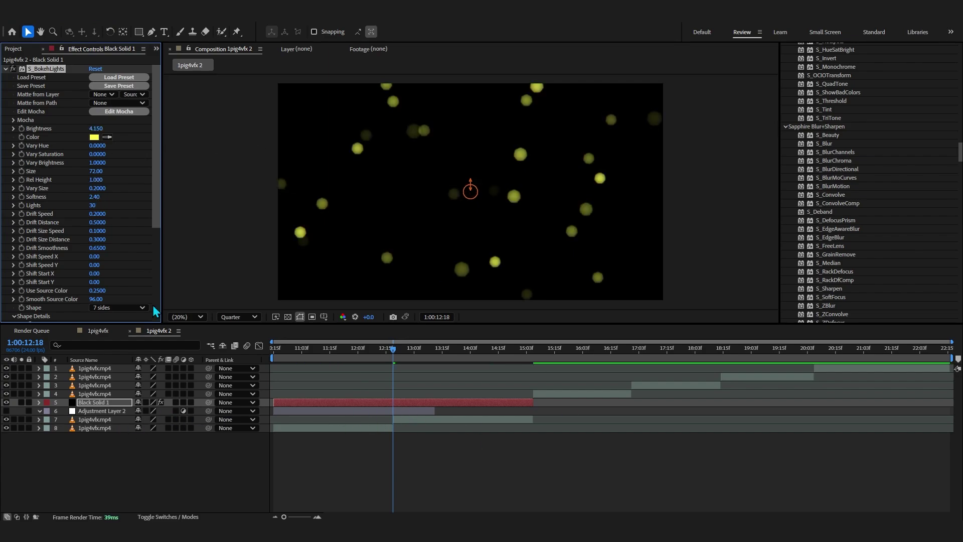
Set the bokeh lights' Size to 195 and Rel Height to 0.030 to flatten them into thin streaks.
left_click_drag(102, 173, 163, 170)
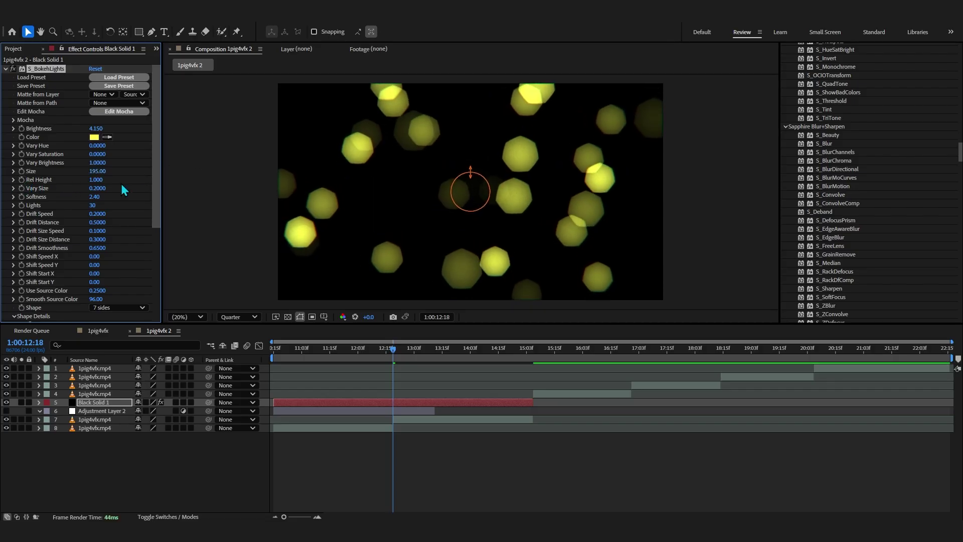
left_click_drag(96, 179, 48, 181)
scroll(551, 149, "up", 2)
left_click_drag(558, 157, 541, 180)
scroll(598, 201, "down", 2)
left_click_drag(94, 180, 80, 178)
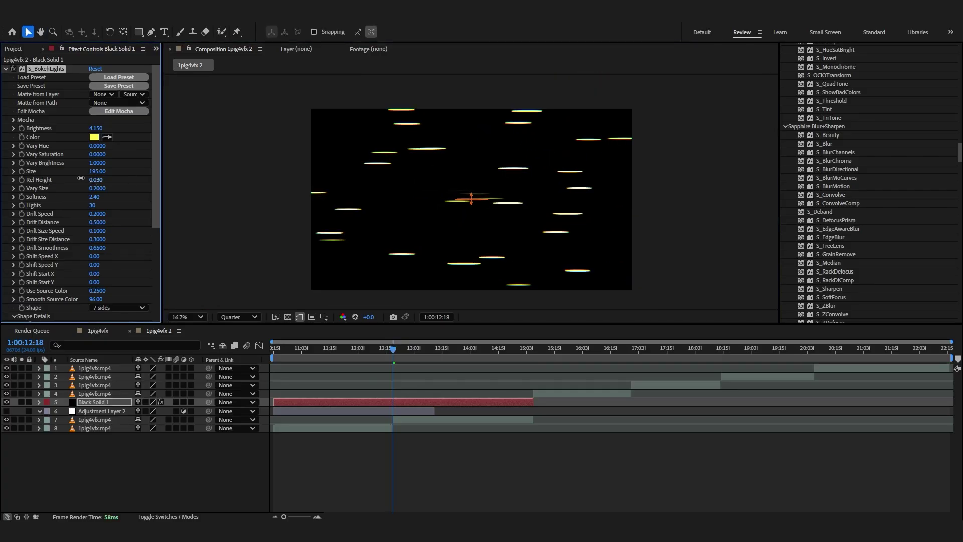
Inspect the light streaks in the composition and raise the S_BokehLights Brightness to 4.700.
scroll(516, 179, "up", 2)
scroll(526, 190, "down", 1)
left_click_drag(534, 189, 471, 196)
scroll(474, 191, "up", 1)
scroll(475, 191, "down", 1)
left_click_drag(97, 128, 104, 128)
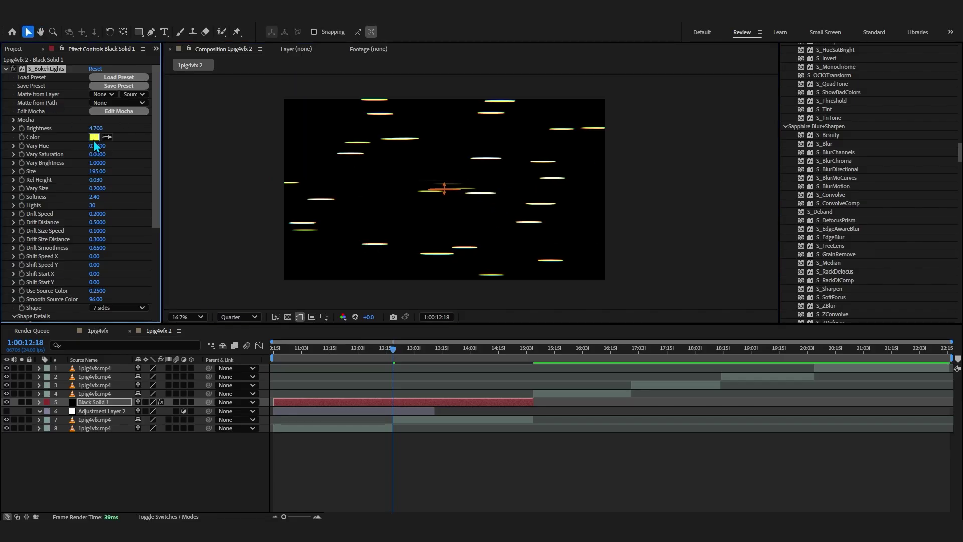
Change the S_BokehLights Color on the black solid to the bright red FF1515.
left_click(93, 138)
left_click(740, 307)
mouse_move(724, 307)
left_mouse_down()
mouse_move(682, 294)
mouse_move(714, 295)
left_mouse_up()
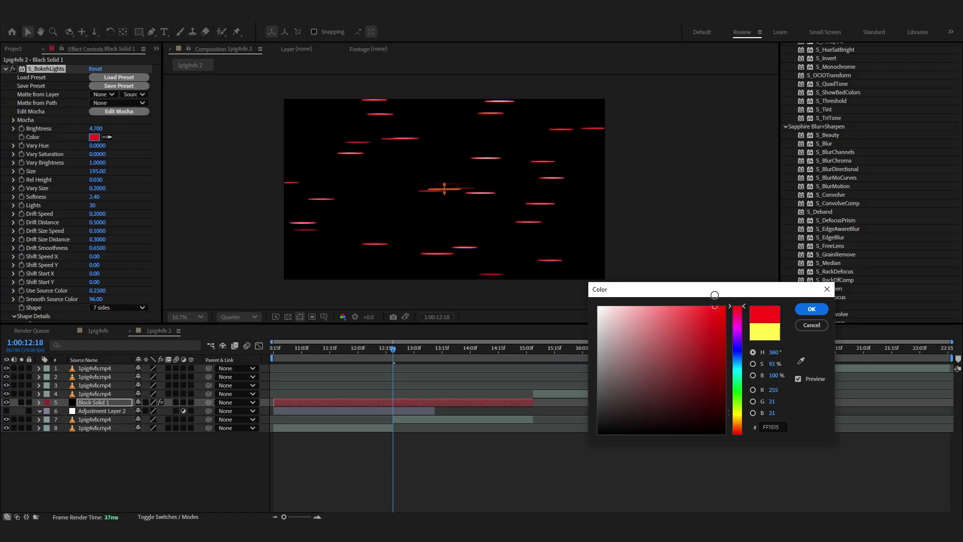
left_click(799, 311)
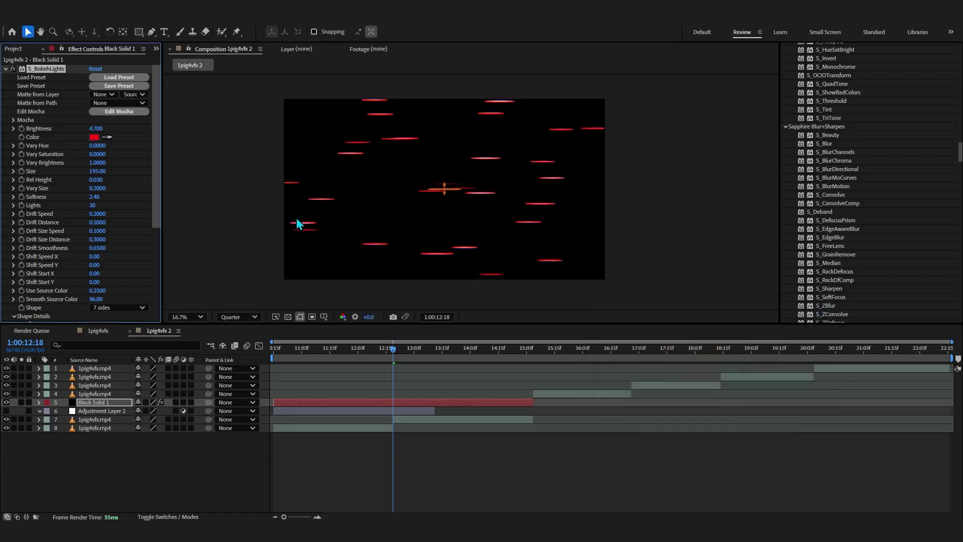
Raise the S_BokehLights Shift Speed X to 16110 and preview the streaks moving horizontally from 1:00:12:18.
scroll(70, 216, "down", 3)
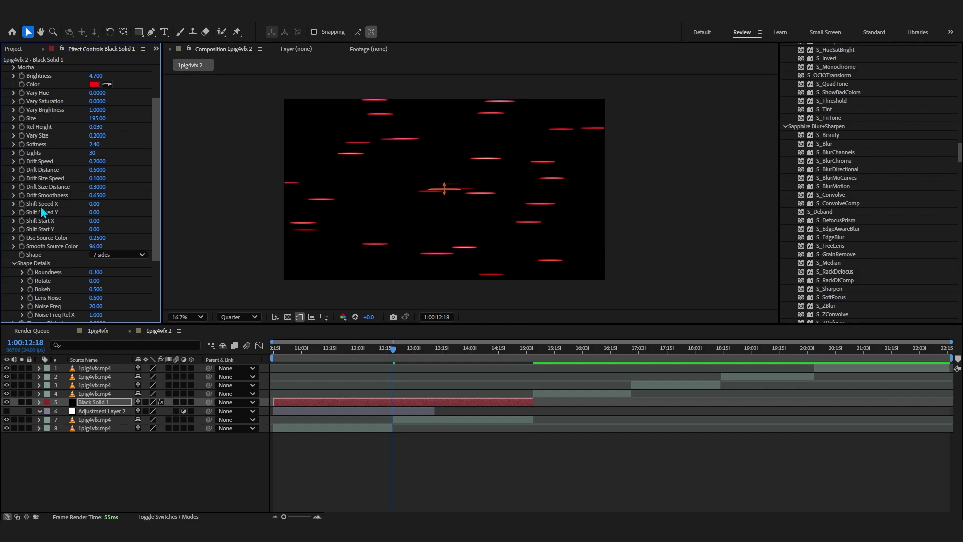
left_click_drag(94, 204, 208, 203)
key("space")
key("space")
left_click(392, 350)
left_click_drag(99, 205, 607, 306)
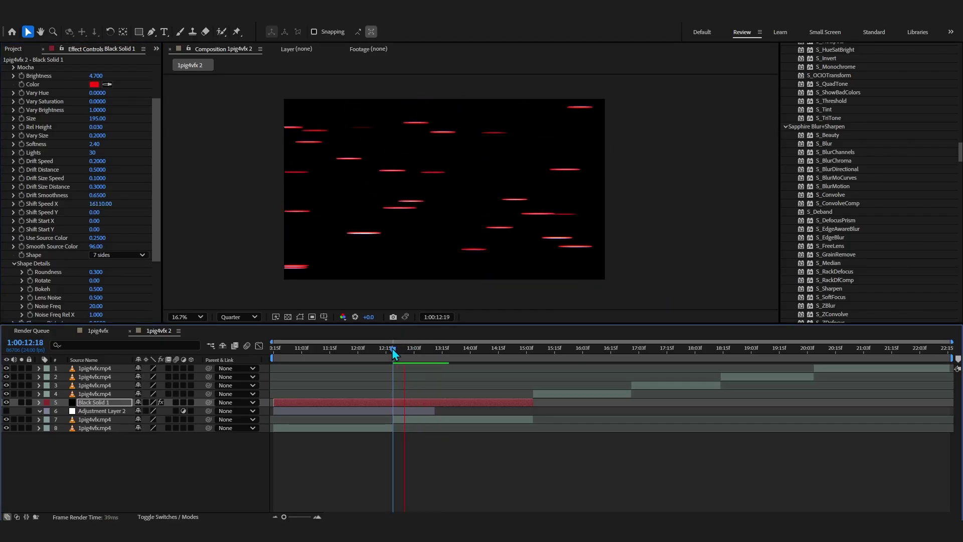
key("space")
key("space")
Set the S_BokehLights Size to 295 and preview the longer streaks.
scroll(97, 171, "up", 2)
left_click_drag(98, 171, 147, 172)
key("space")
key("space")
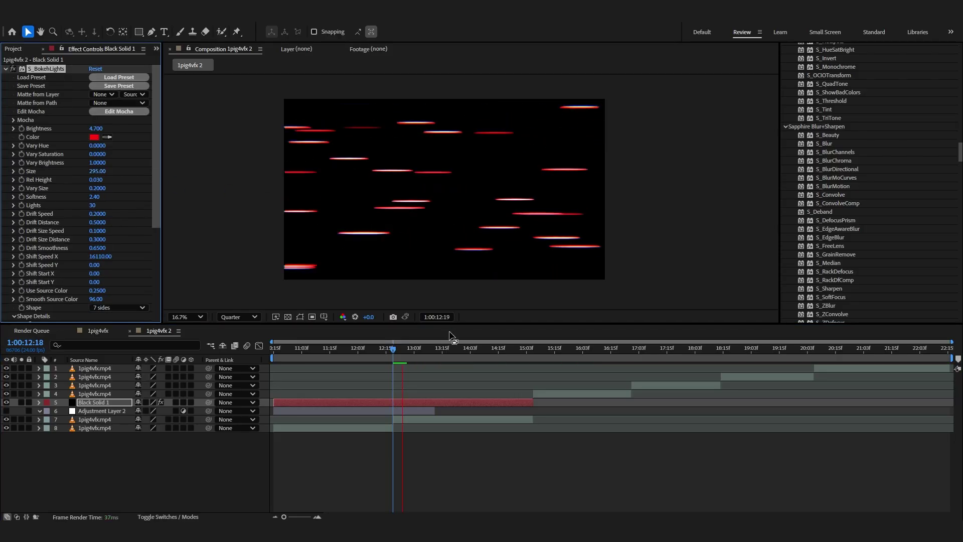
key("space")
Keyframe the S_BokehLights Brightness at 4.700 on 1:00:12:18, with 0 at 1:00:12:02 and a reduced value beyond the cut.
left_click(22, 128)
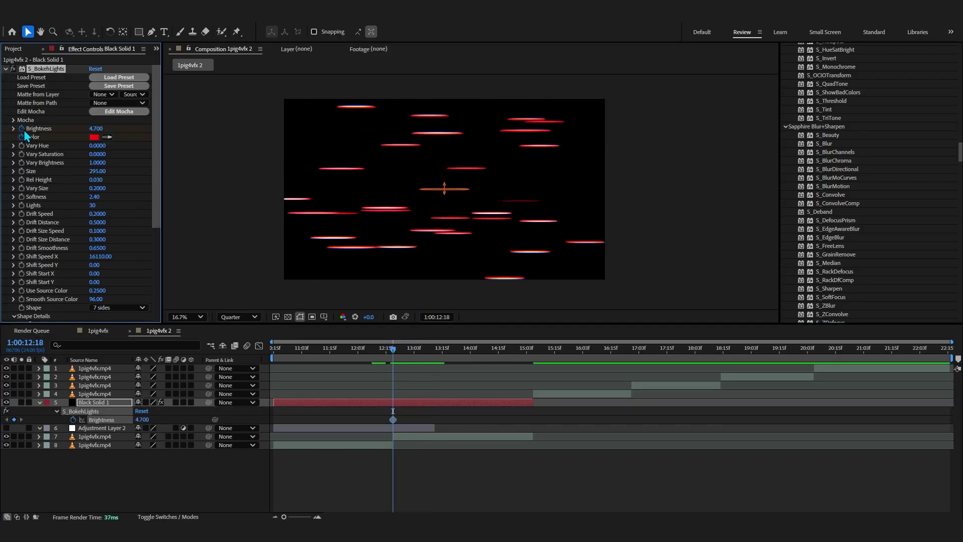
left_click_drag(392, 350, 357, 357)
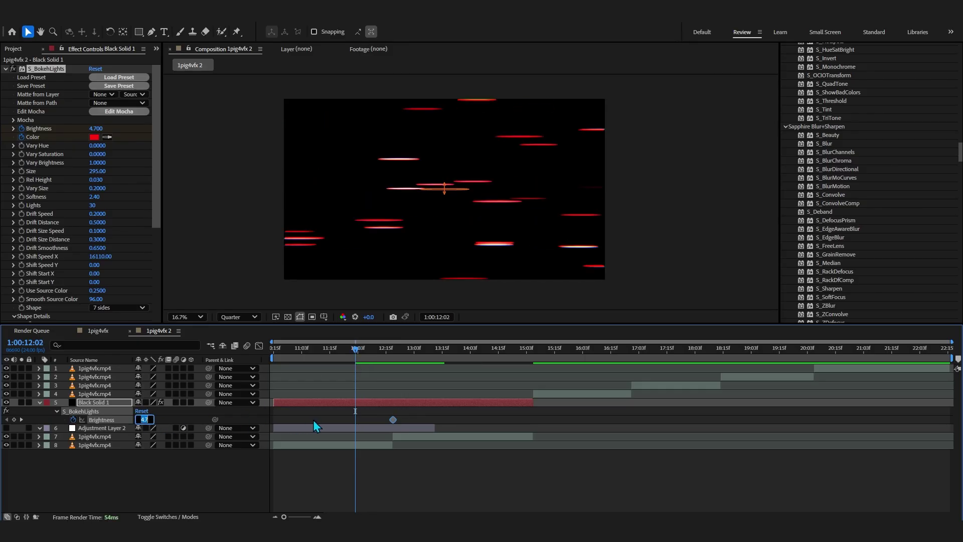
type("0")
key("Return")
left_click_drag(355, 350, 426, 390)
left_click_drag(143, 419, 125, 419)
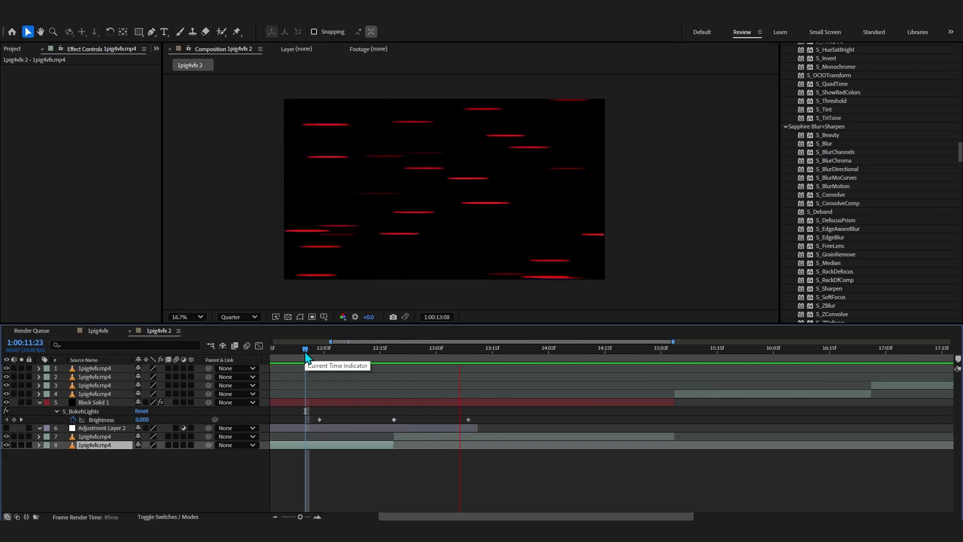
Preview the brightness animation and set the black solid's blending mode to Linear Dodge.
key("space")
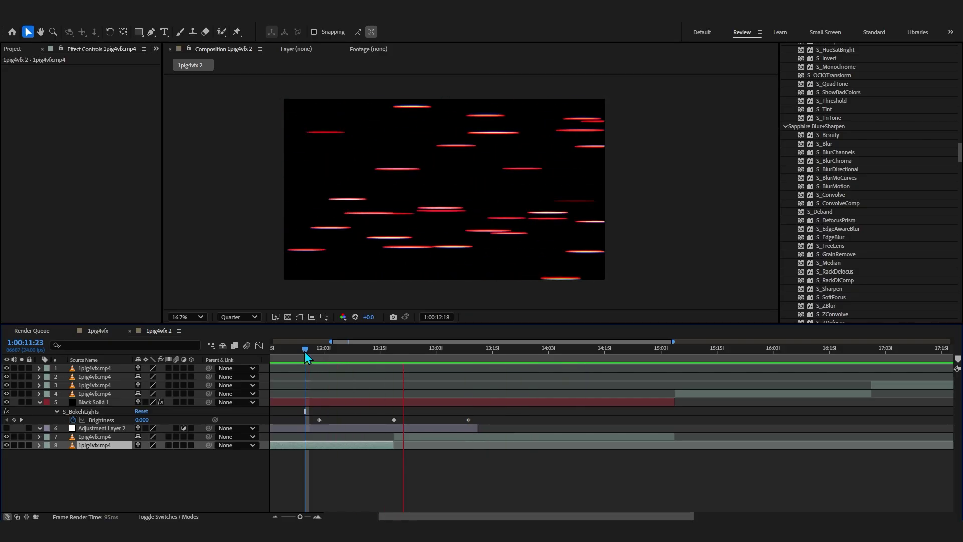
left_click(384, 419)
left_click(152, 516)
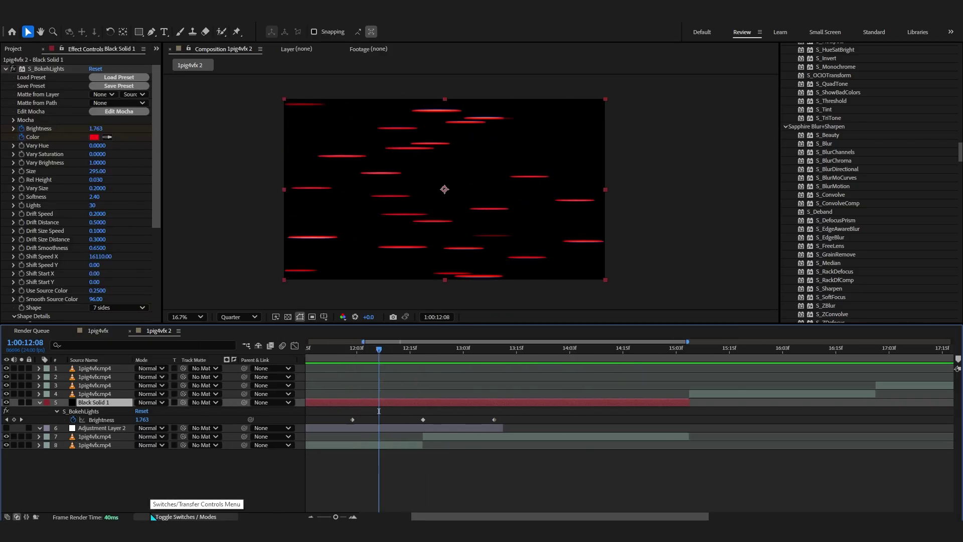
left_click(145, 402)
left_click(172, 243)
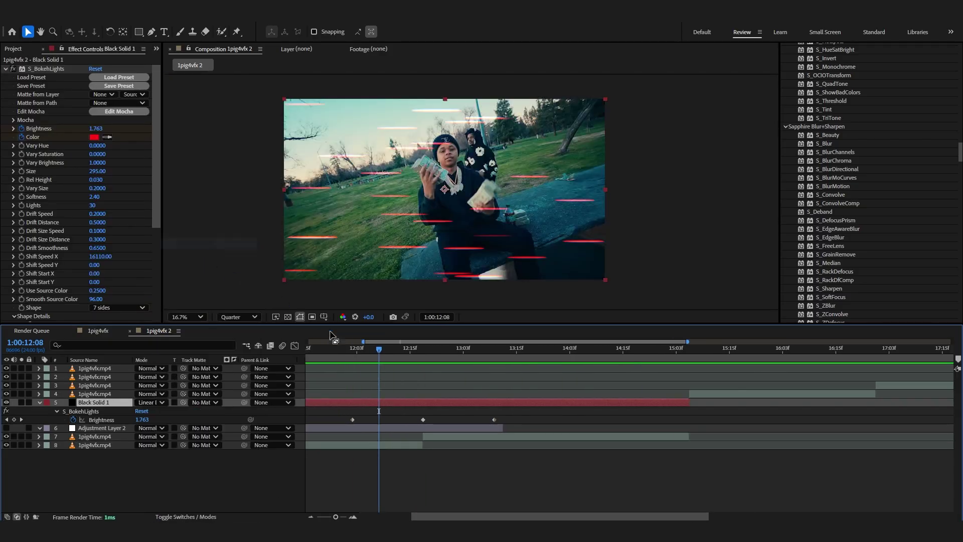
Apply Optical Glow to the black solid at 1:00:12:20 and set its Size to 756.
left_click_drag(380, 359, 393, 361)
key("ctrl+space")
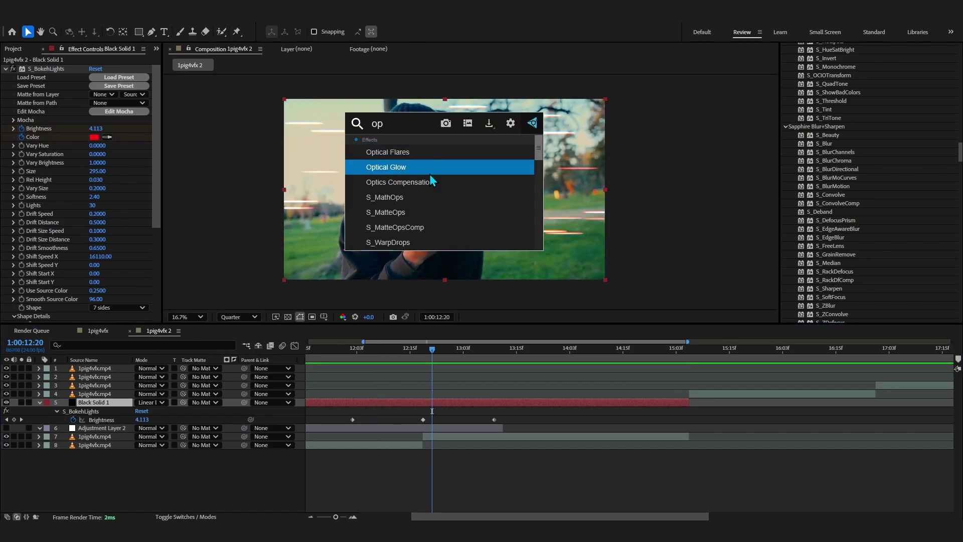
left_click(437, 167)
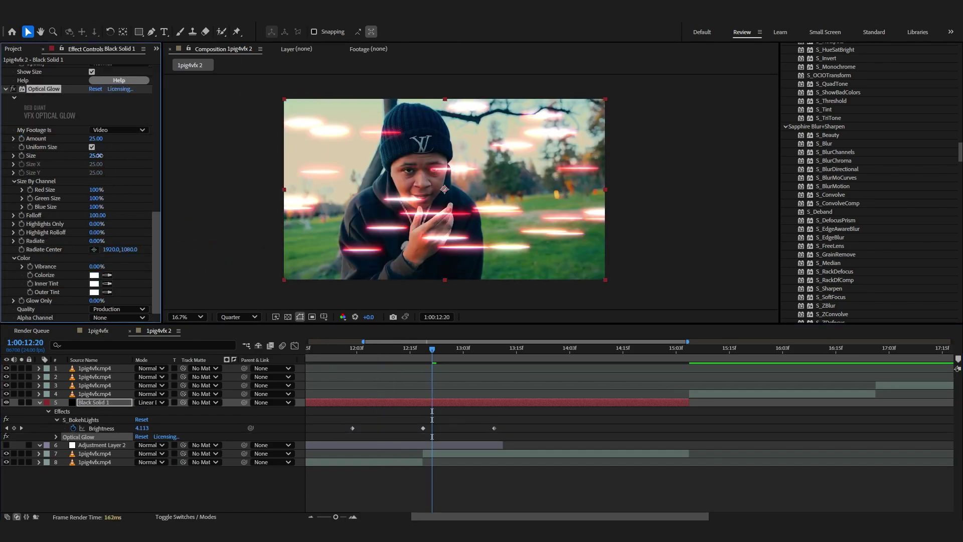
left_click_drag(98, 158, 557, 169)
Preview the glowing streaks over the cut, starting from 1:00:12:02 and from the composition start.
left_click(353, 348)
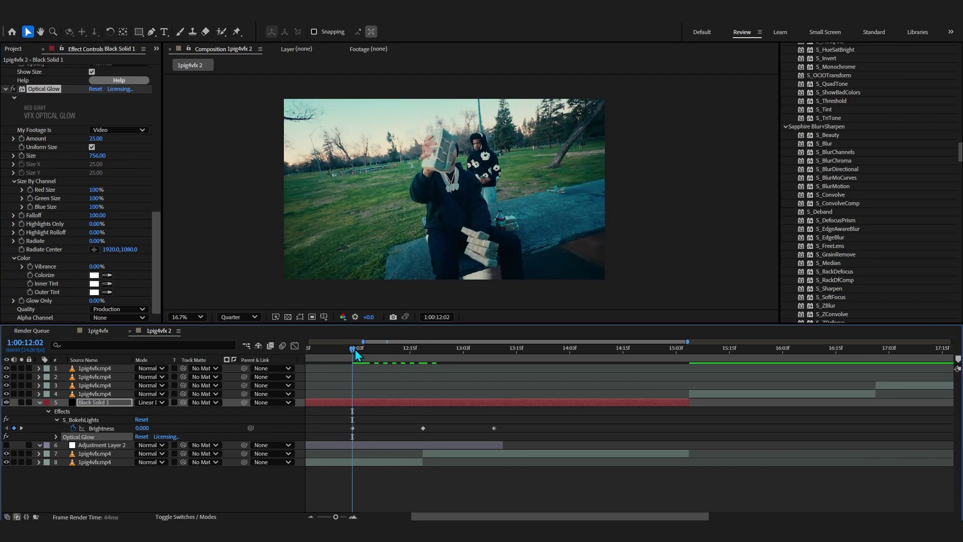
key("space")
key("space")
key("space")
key("space")
key("space")
key("space")
key("space")
key("space")
left_click(440, 349)
key("Home")
key("space")
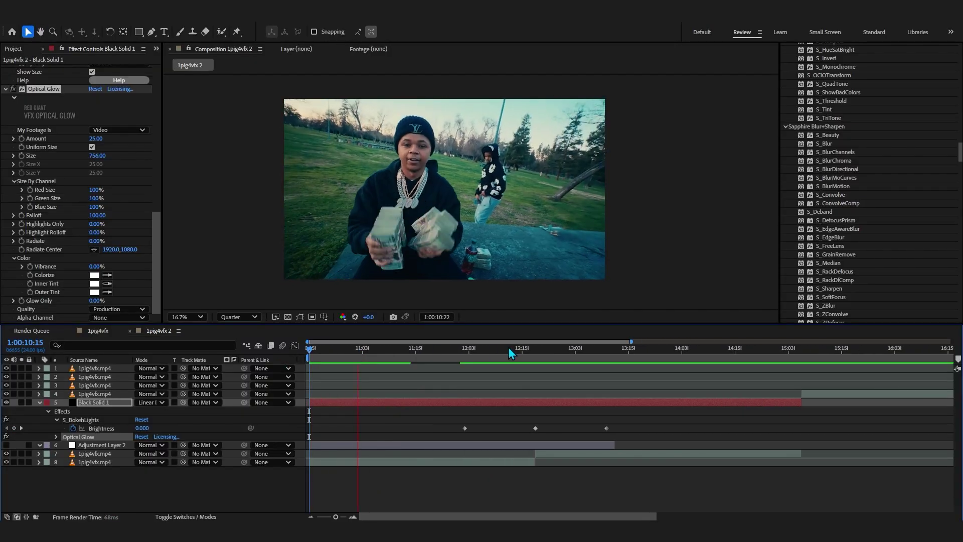
Slide the black solid earlier and retime its Brightness keyframes to fade from 4.700 at 1:00:10:15 to about 1:00:11:21.
key("space")
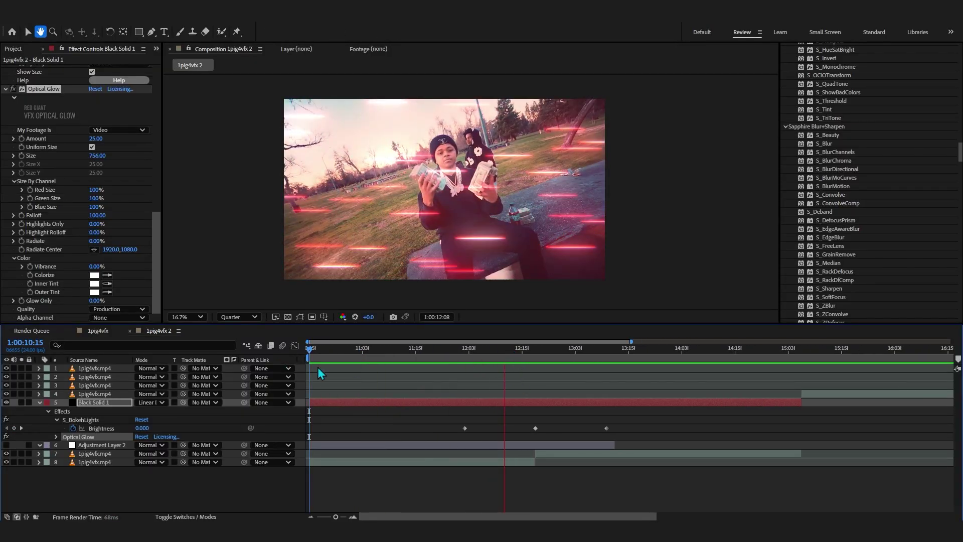
left_click_drag(443, 405, 216, 401)
left_click_drag(381, 428, 442, 427)
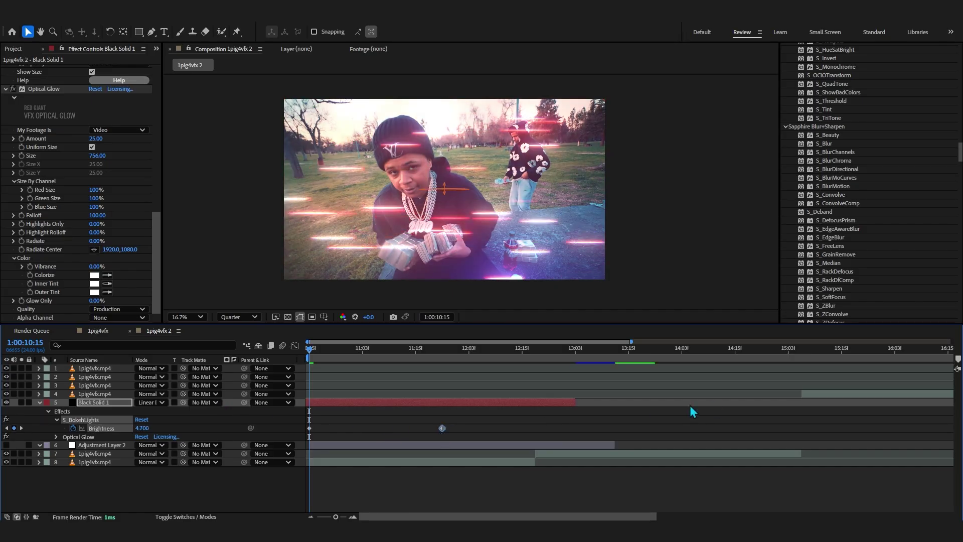
Add an adjustment layer above the black solid and apply the ASIM BEST WIGGLE preset to it.
key("ctrl+alt+y")
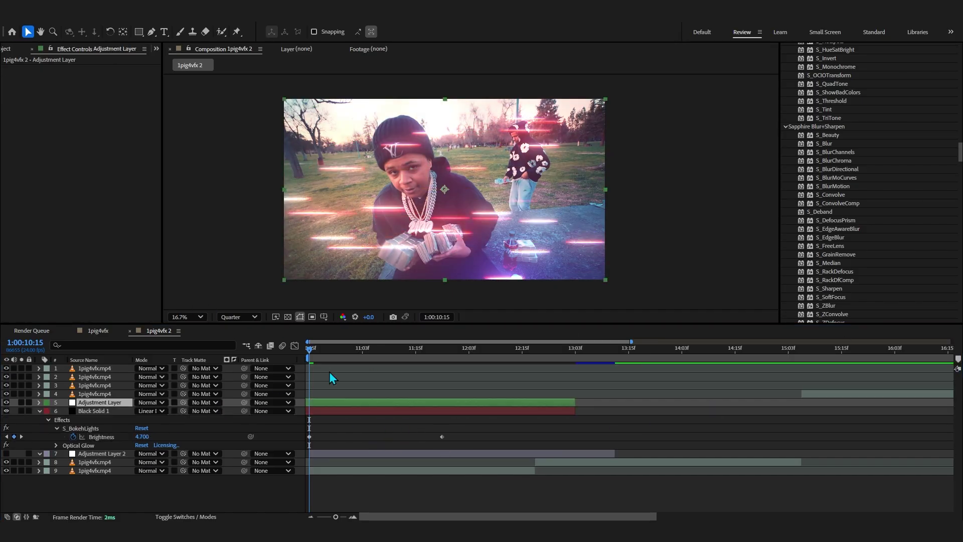
scroll(887, 167, "up", 10)
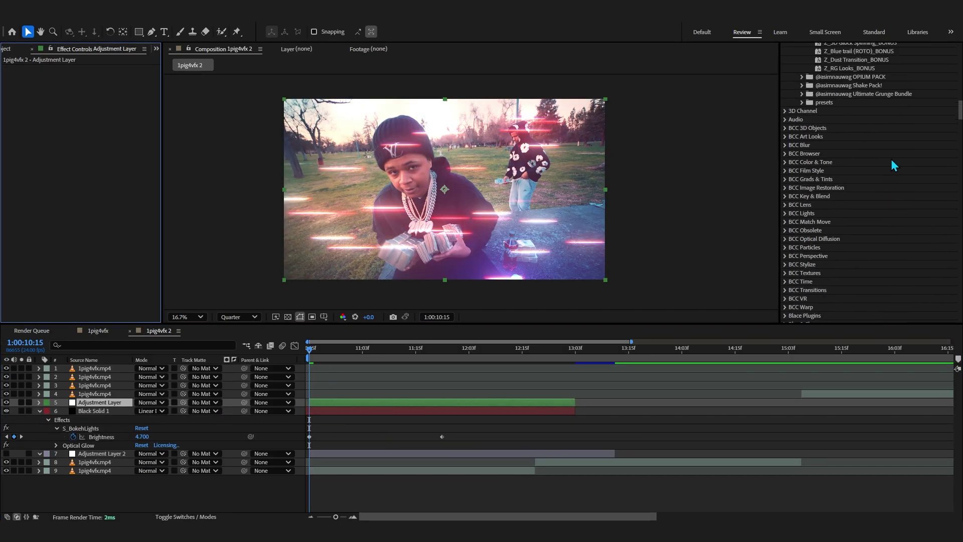
scroll(893, 147, "up", 5)
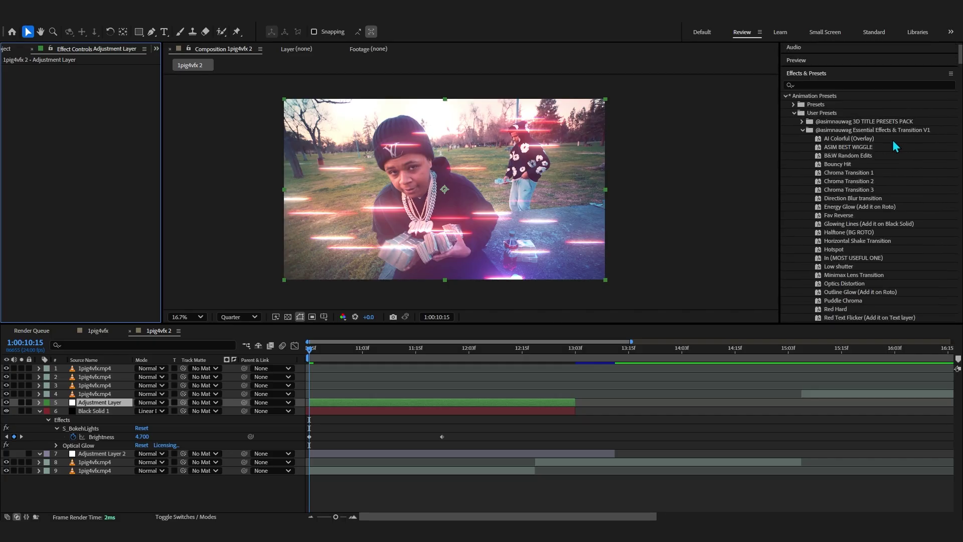
double_click(874, 147)
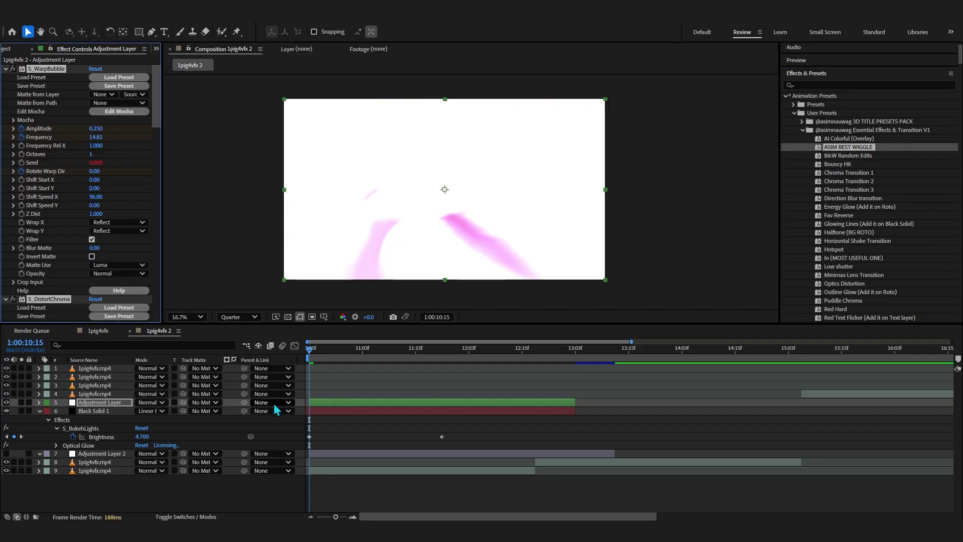
Preview the wiggle preset combined with the red light streaks from the start of the composition.
key("equal")
key("equal")
key("equal")
key("minus")
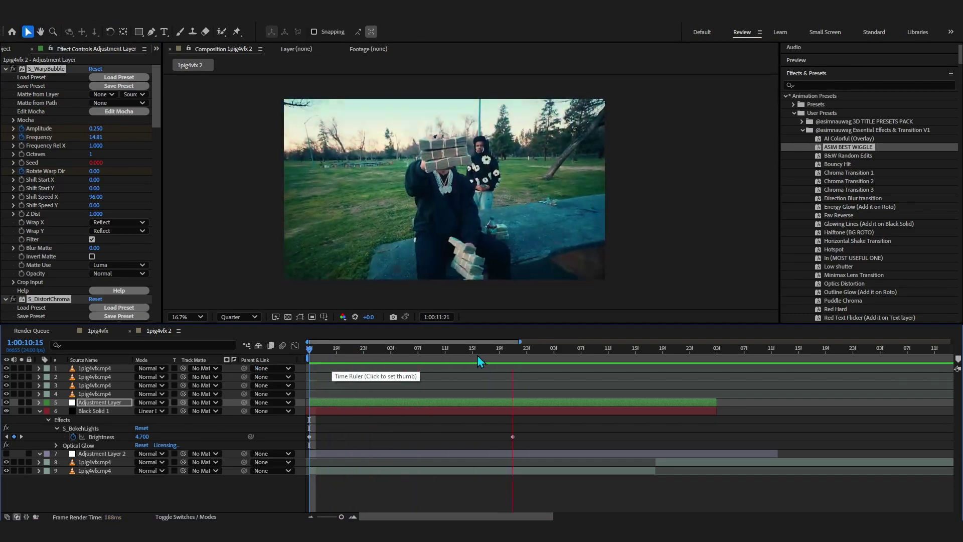
key("space")
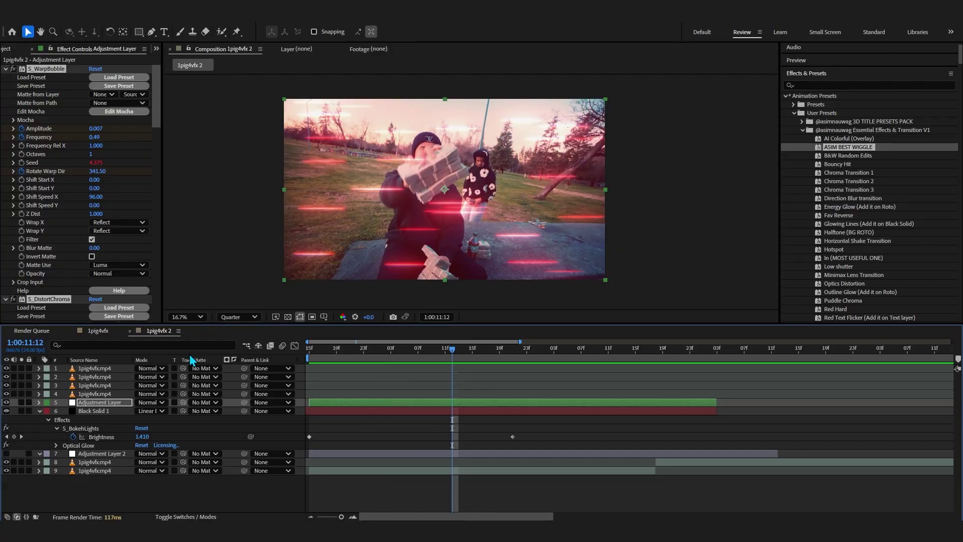
key("space")
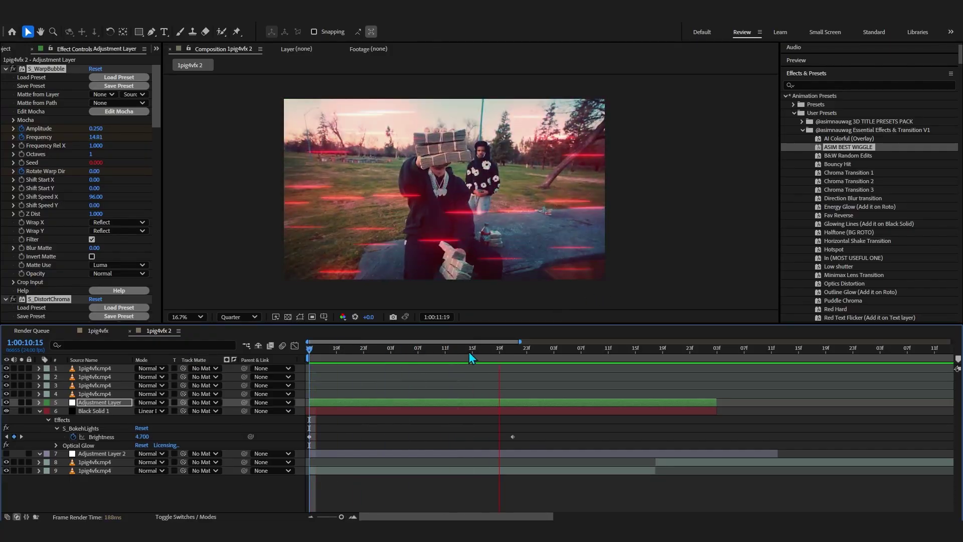
left_click(95, 410)
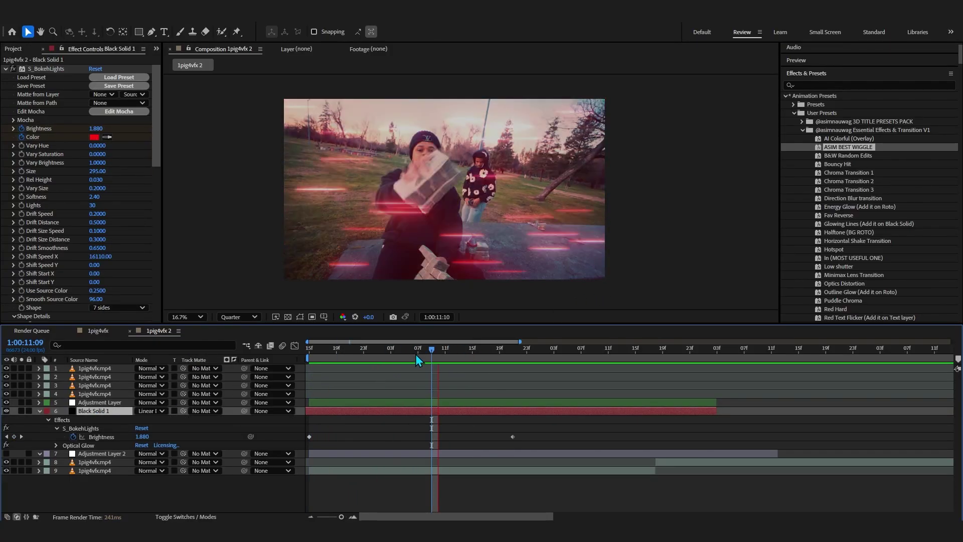
key("space")
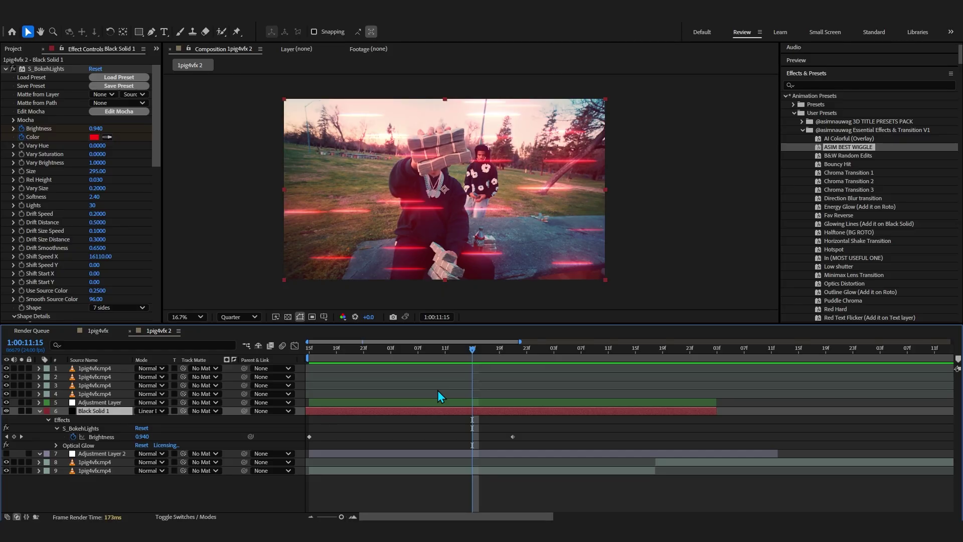
key("space")
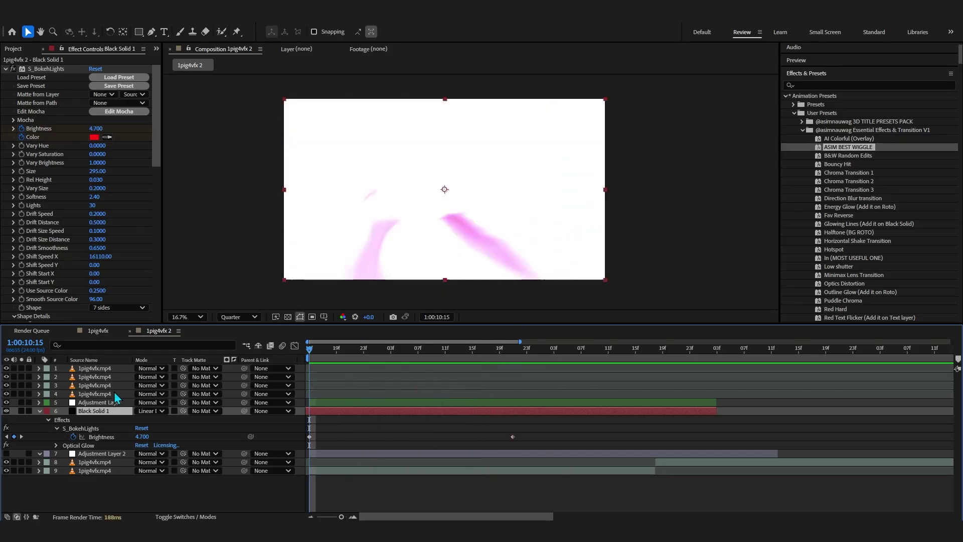
key("space")
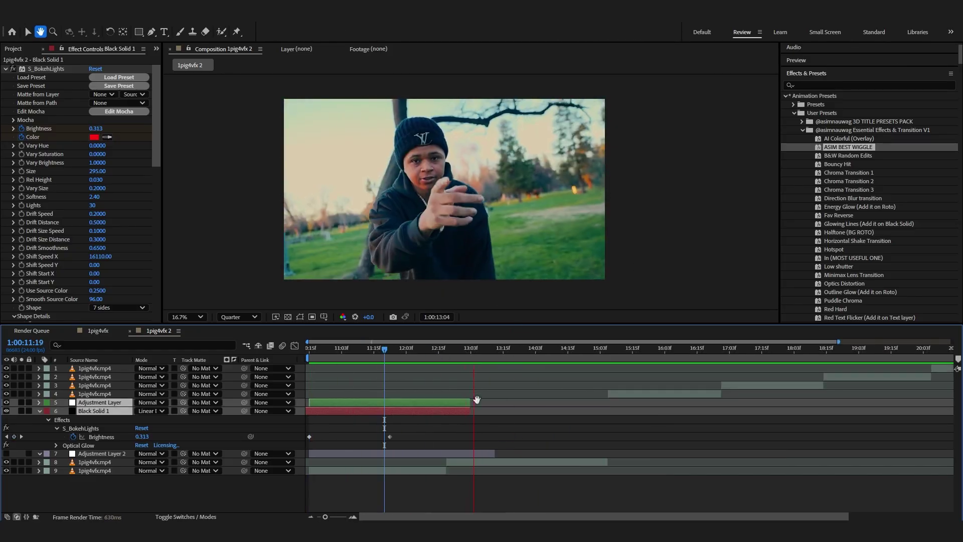
Stop the preview and delete the wiggle adjustment layer together with the black solid.
key("space")
left_click(400, 352)
left_click(382, 417)
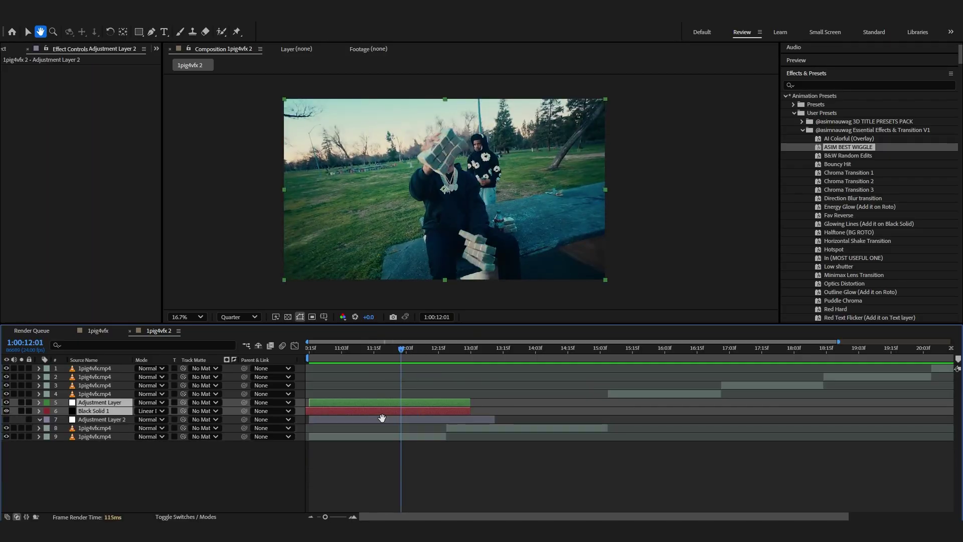
key("Delete")
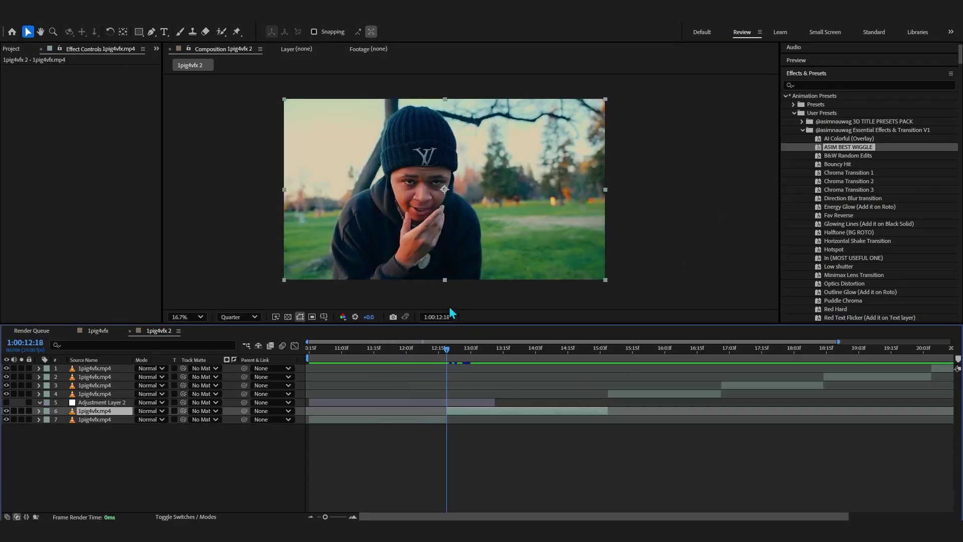
Apply the S_Rays effect to the clip starting at 1:00:12:18 and set its Rays Length to -1.130.
key("ctrl+space")
type("s_r")
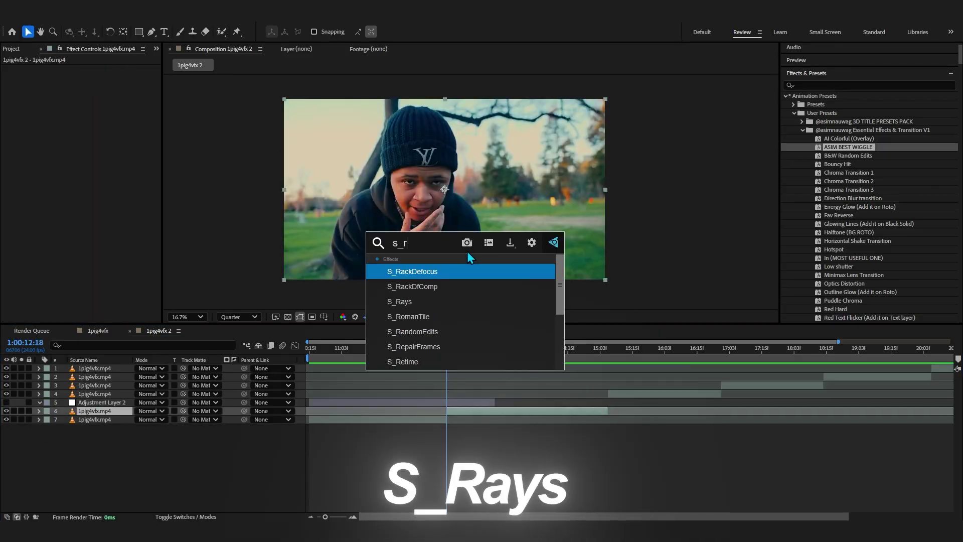
type("ays")
key("Return")
key("slash")
left_click_drag(241, 153, 136, 158)
scroll(316, 165, "down", 3)
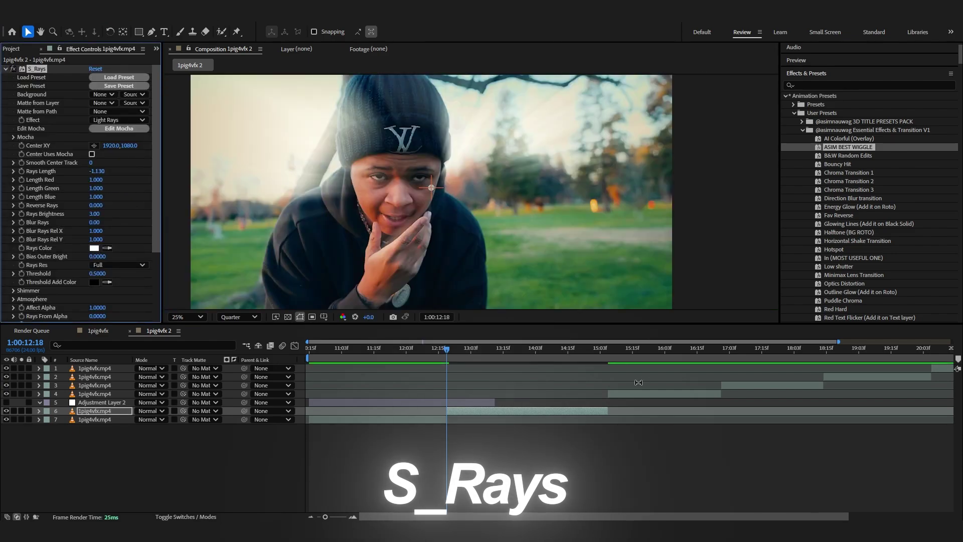
Hide the clip with S_Rays, then add a text layer reading TEXT LAYER above it and scale it to 304%.
left_click(6, 411)
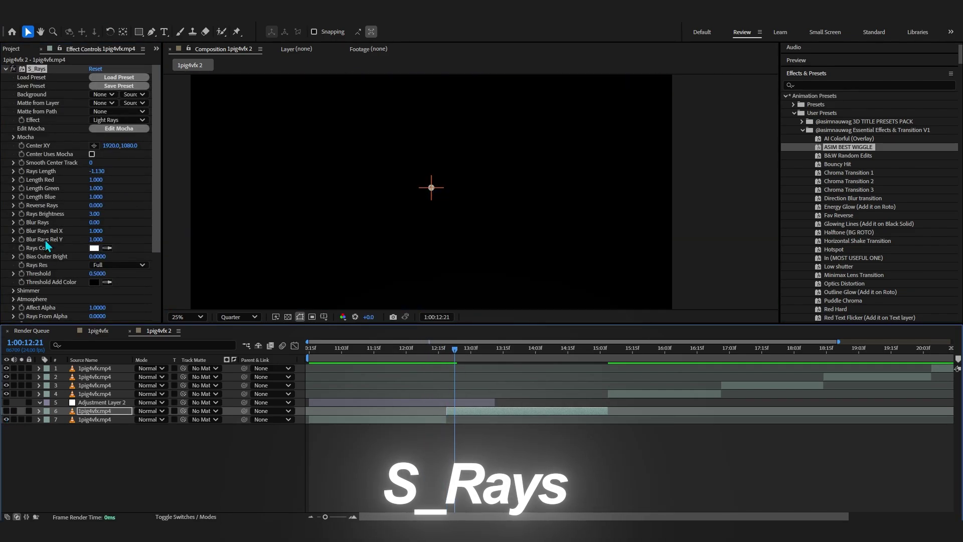
key("ctrl+alt+shift+t")
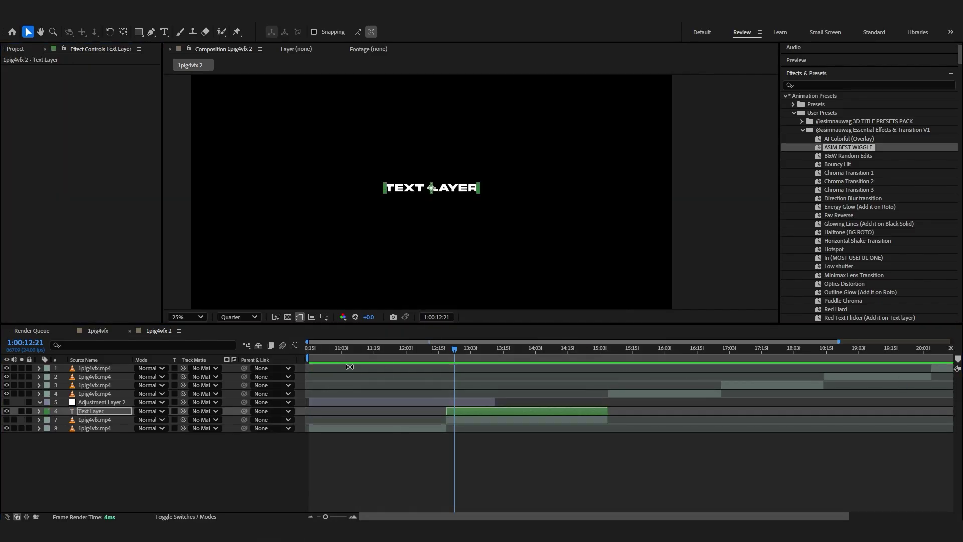
key("ctrl+v")
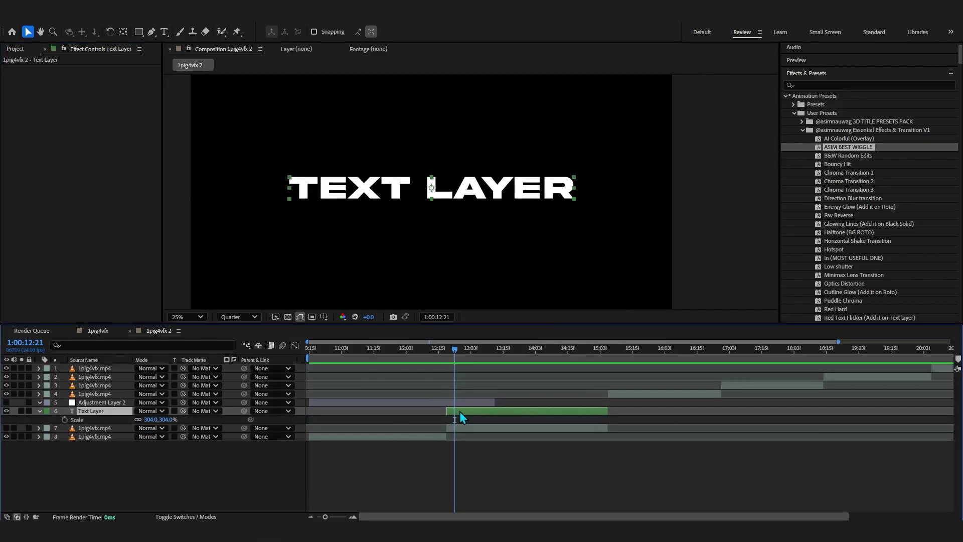
Apply S_Rays to the text layer with a red Rays Color and move its center to 2004,1068.
left_click_drag(93, 172, 415, 195)
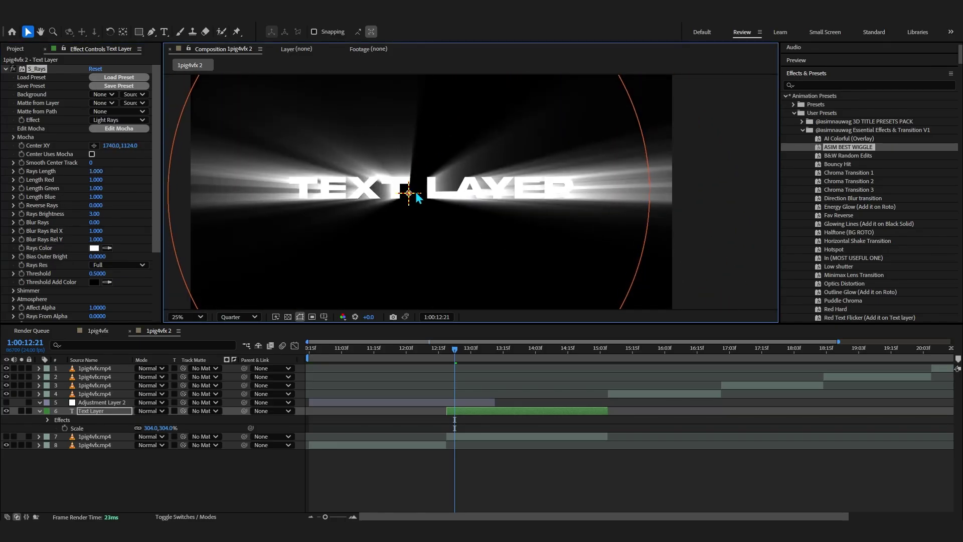
scroll(73, 249, "down", 3)
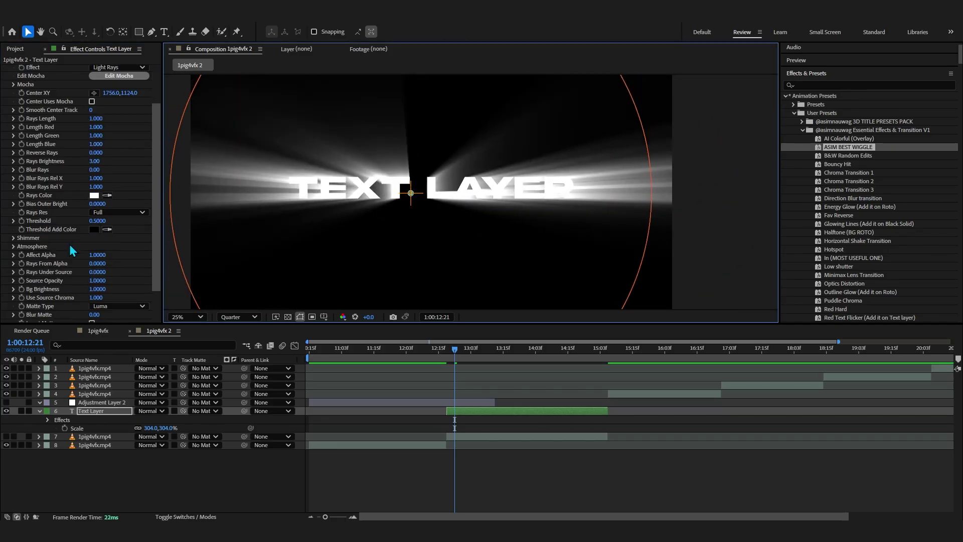
left_click(94, 195)
left_click(724, 307)
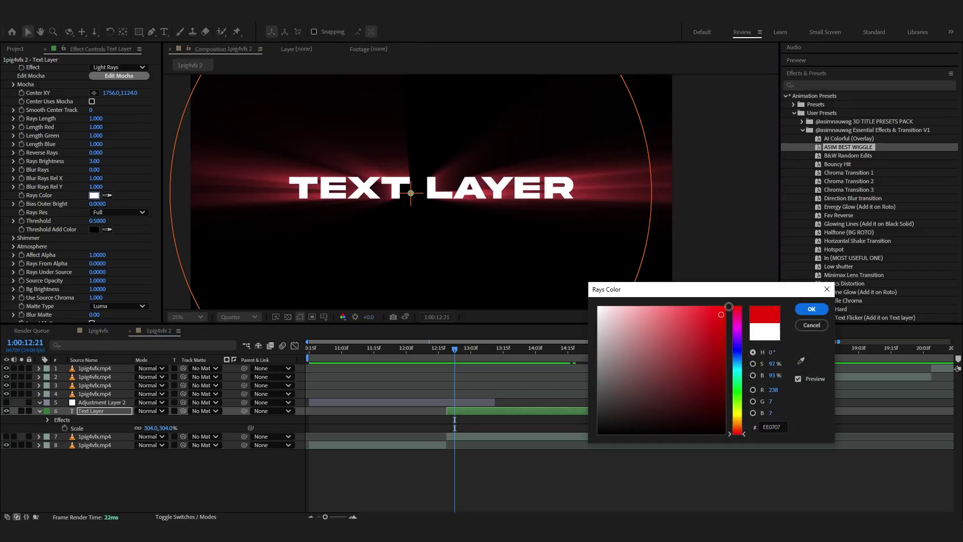
left_click(811, 309)
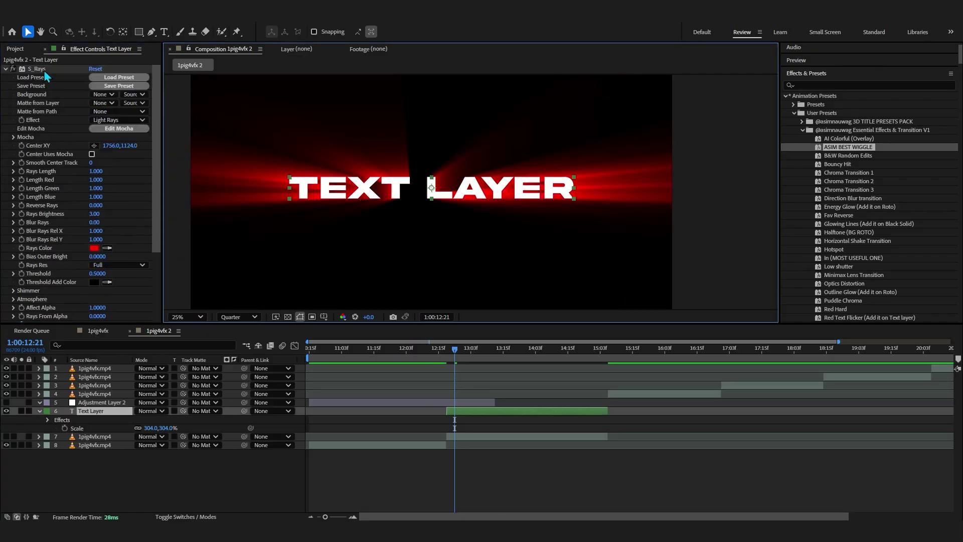
left_click_drag(419, 196, 441, 187)
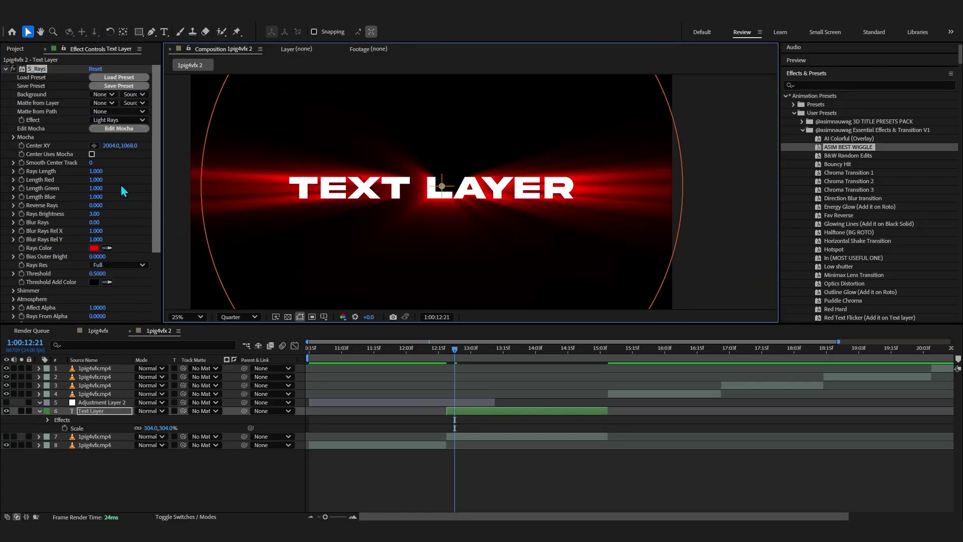
Try Blur Rays at 24 and Blur Rays Rel X at 1.950 on the text's S_Rays, and undo both changes.
left_click_drag(95, 224, 117, 227)
left_click_drag(180, 218, 232, 243)
key("ctrl+z")
key("ctrl+z")
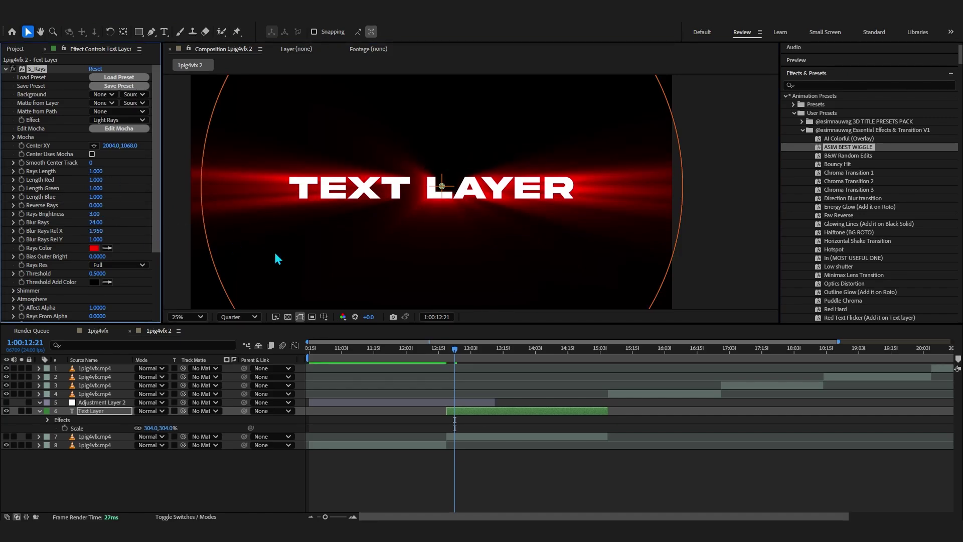
Examine the Shimmer settings of S_Rays on the text layer, and collapse the effect.
scroll(48, 200, "down", 3)
left_click(14, 205)
scroll(30, 246, "down", 2)
scroll(50, 250, "up", 5)
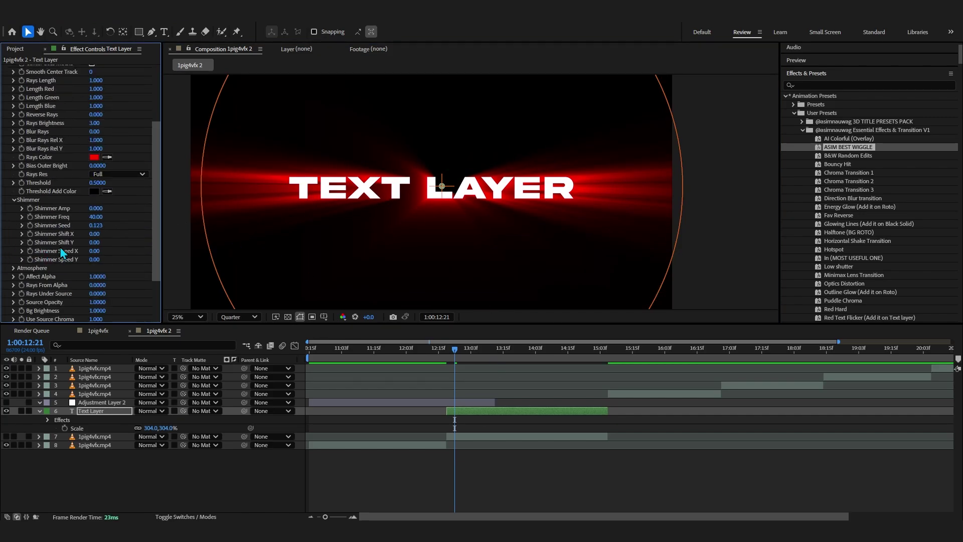
left_click(4, 69)
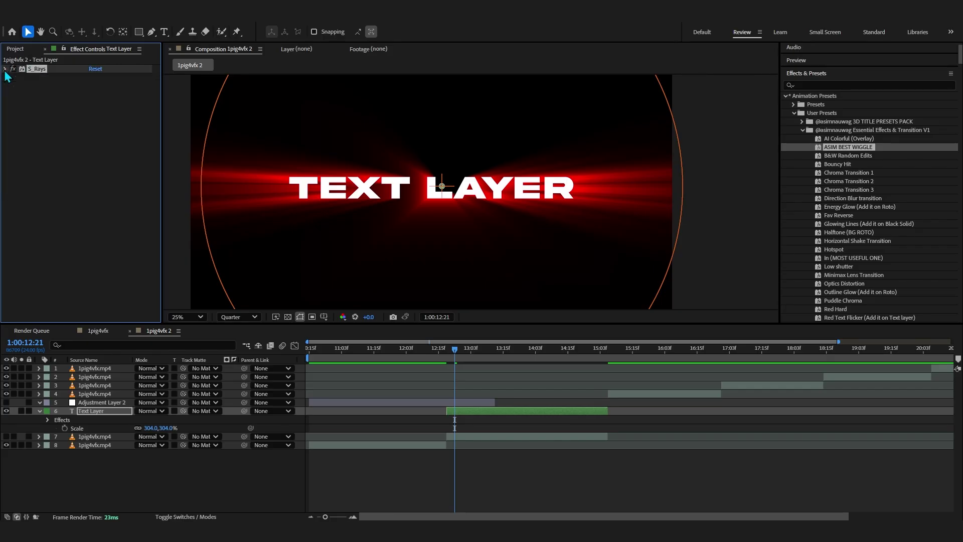
Apply the S_Glint effect to the text layer and set its Brightness to 0.130.
key("ctrl+space")
type("s")
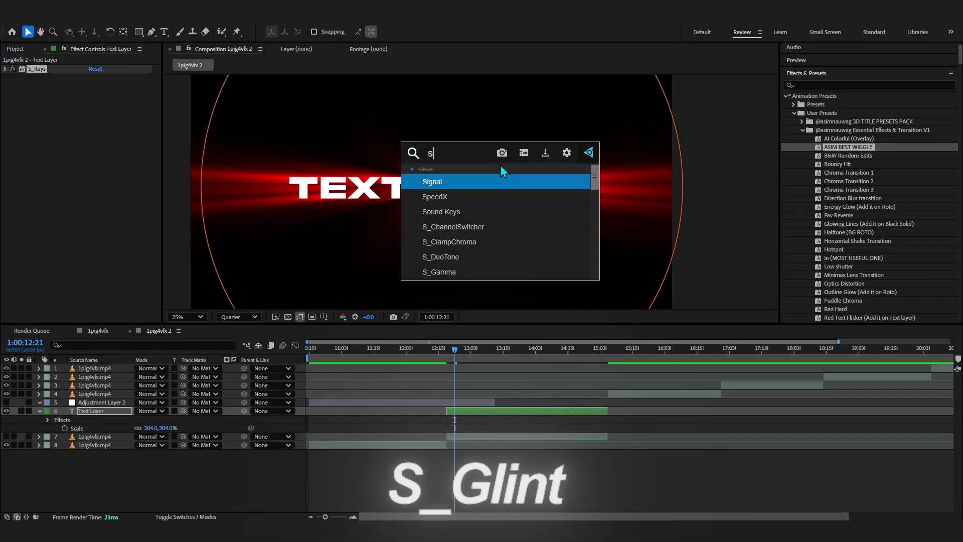
type("_glint")
key("Return")
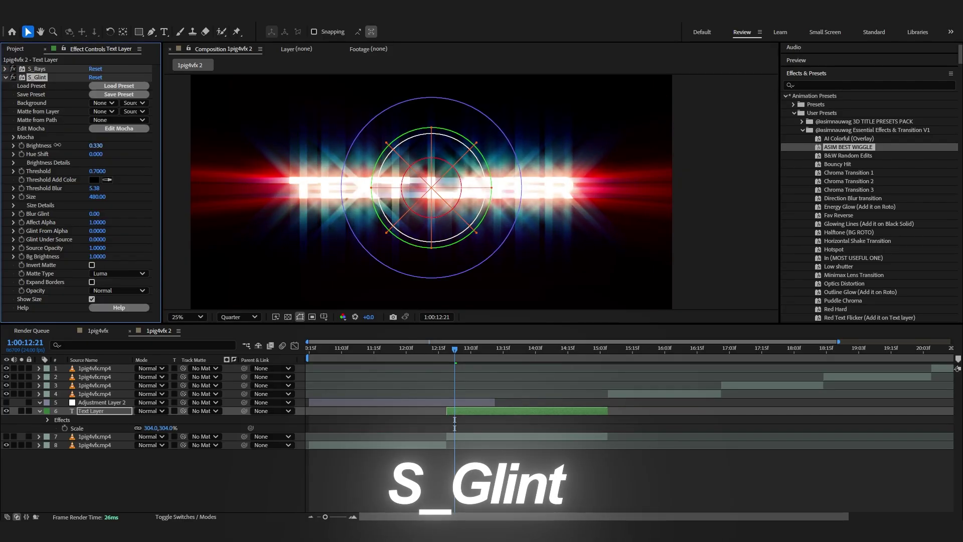
left_click_drag(54, 145, 57, 145)
scroll(471, 189, "up", 1)
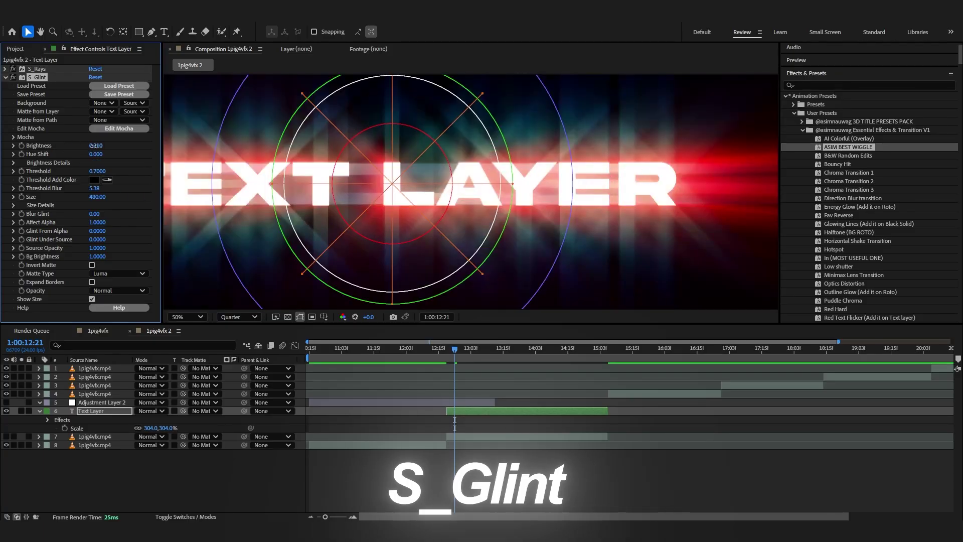
left_click_drag(94, 145, 86, 145)
scroll(445, 180, "down", 1)
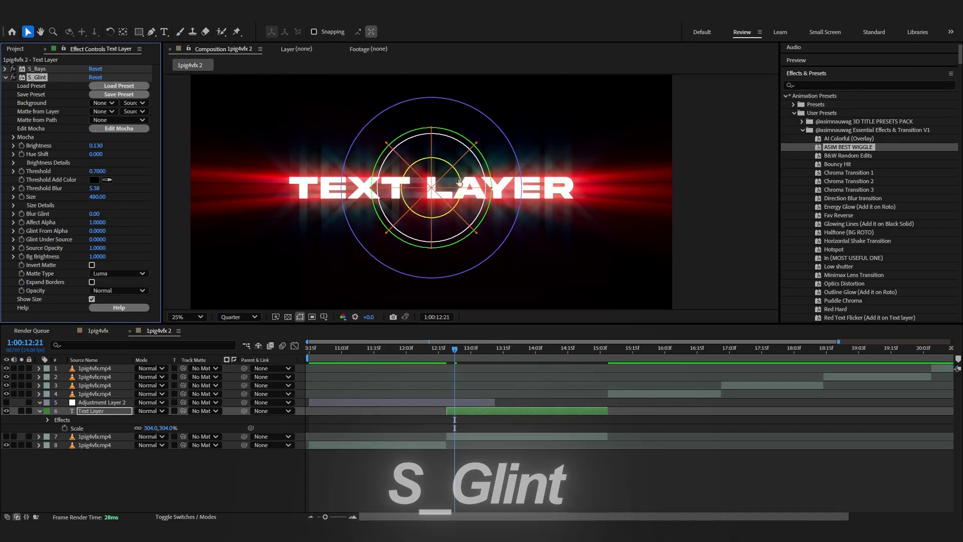
Try lengthening the horizontal glint streaks and shortening the vertical and diagonal ones, check them with S_Rays disabled, and undo these changes.
left_click_drag(491, 186, 634, 182)
key("ctrl+z")
left_click_drag(491, 188, 608, 197)
left_click_drag(431, 247, 430, 199)
left_click_drag(476, 232, 430, 200)
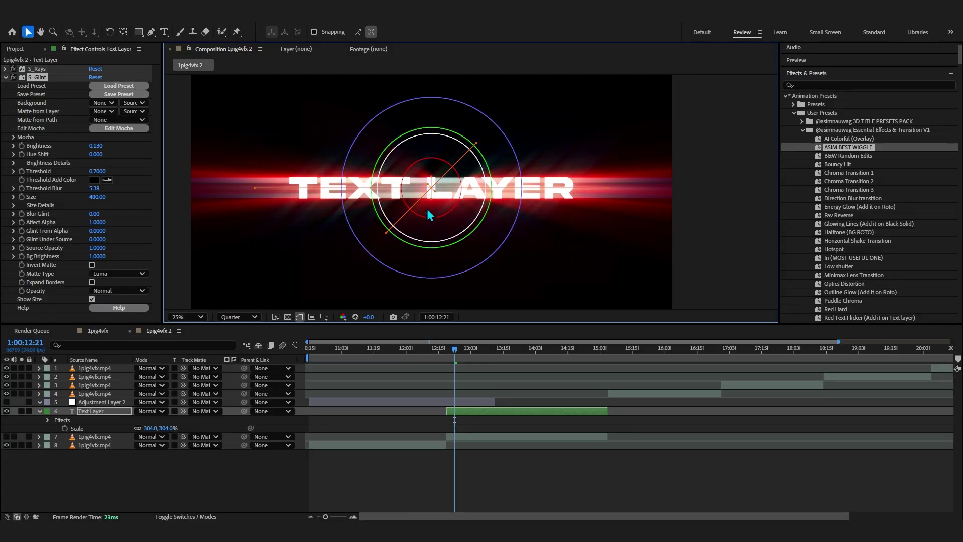
left_click_drag(386, 234, 430, 201)
left_click(13, 69)
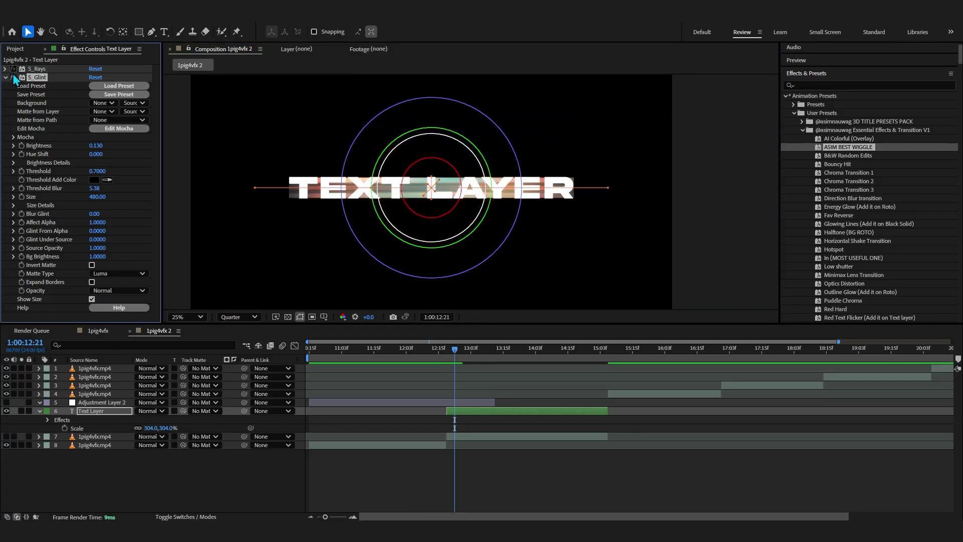
key("ctrl+z")
key("ctrl+z")
key("ctrl+z")
key("ctrl+z")
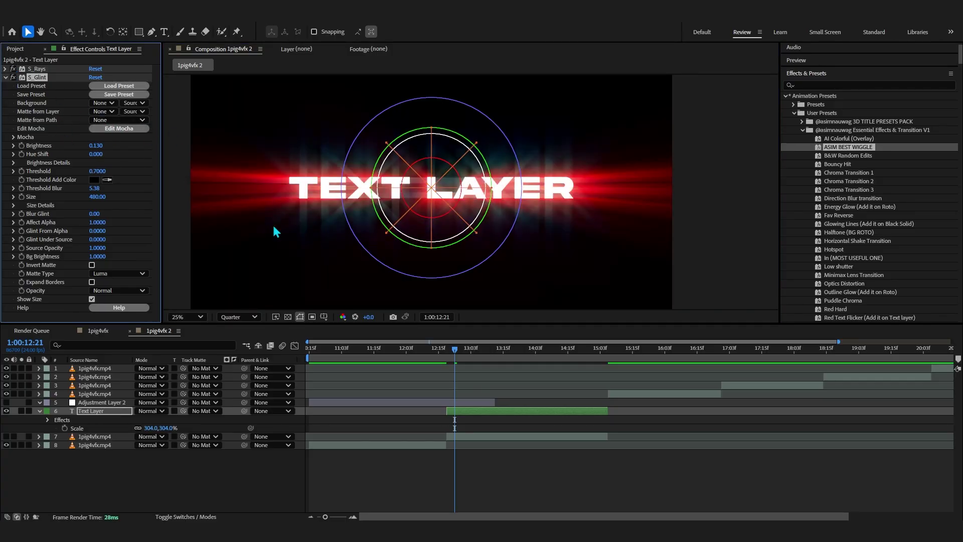
Set the text's S_Glint Brightness to 0.100, and delete the text layer.
left_click_drag(100, 145, 43, 153)
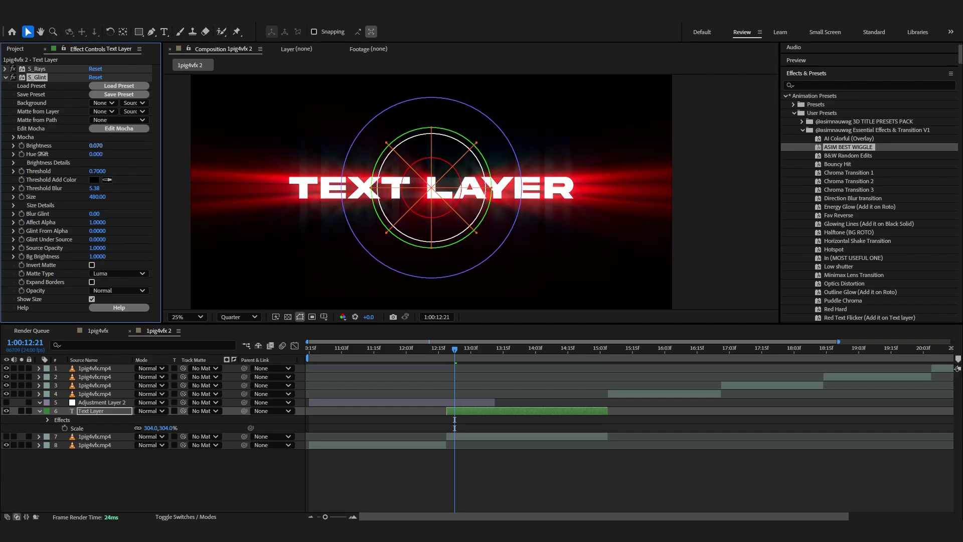
left_click(436, 445)
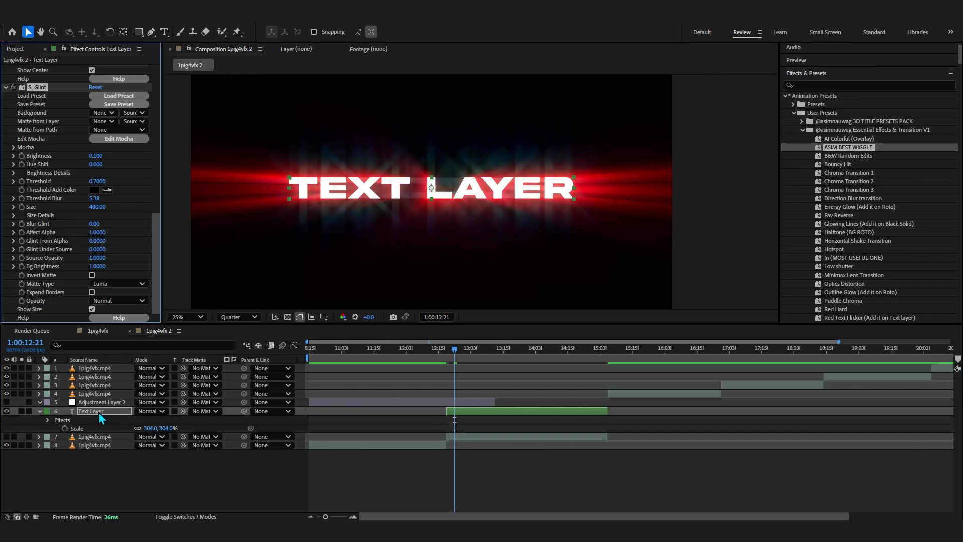
left_click(101, 412)
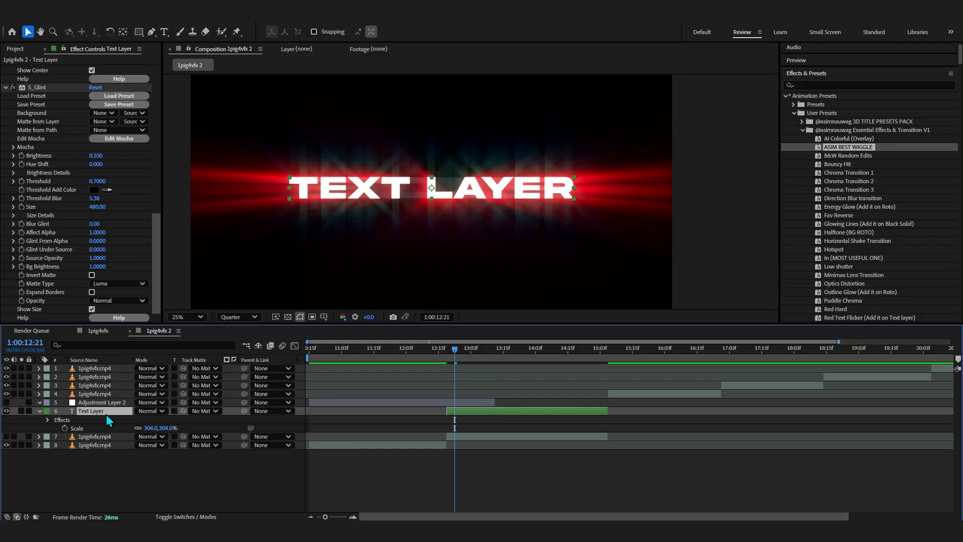
key("Delete")
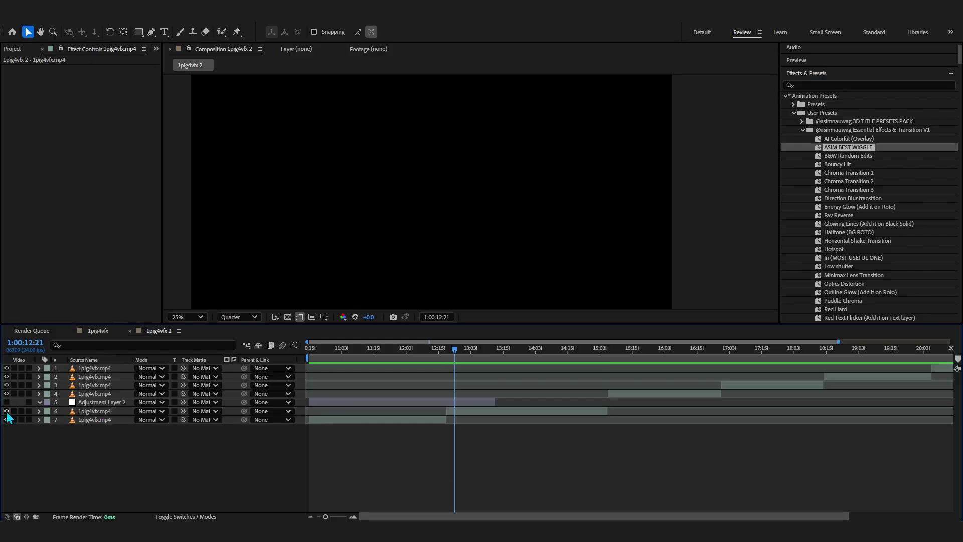
Add an adjustment layer above the clip starting at 1:00:12:18 and apply S_DistortChroma to it.
left_click(468, 412)
left_click(444, 354)
key("Page_Down")
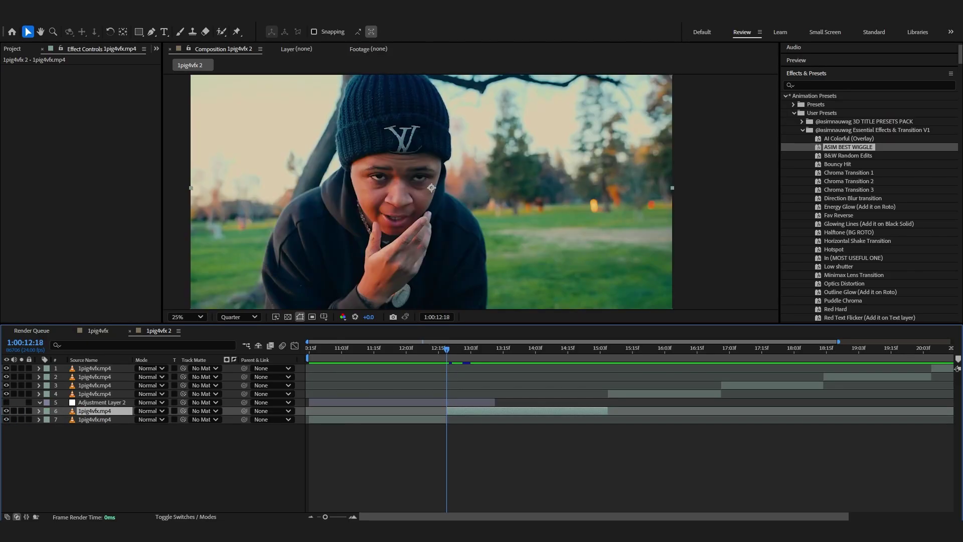
key("ctrl+alt+y")
key("ctrl+space")
type("s_dist")
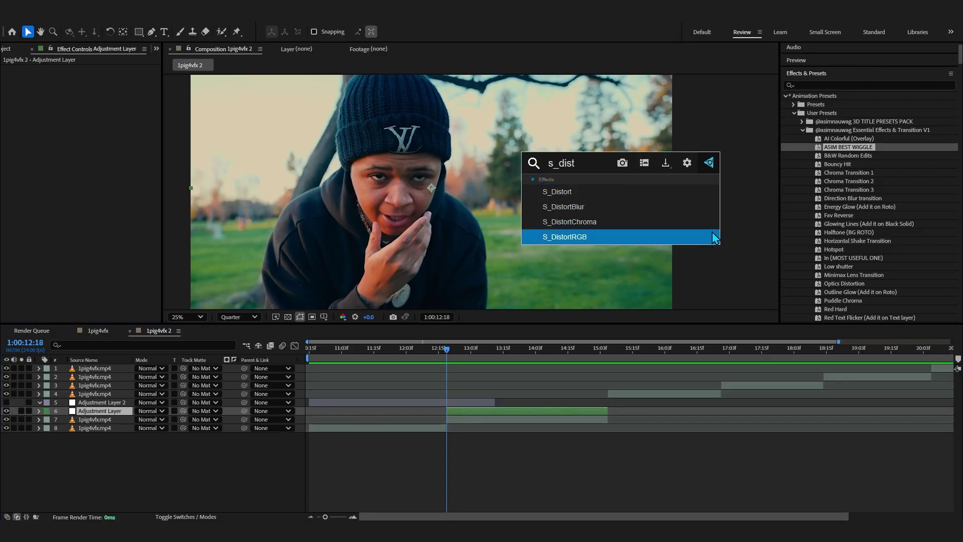
left_click(697, 222)
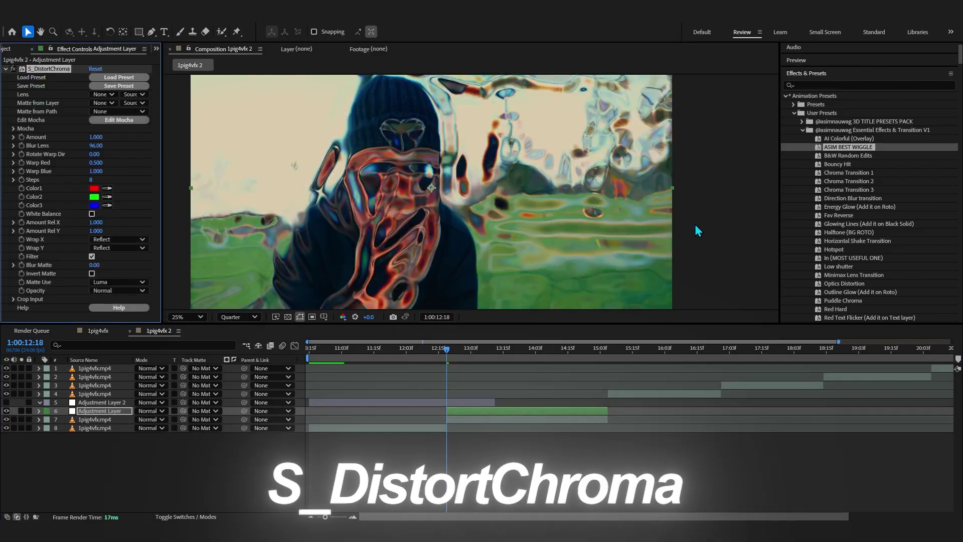
Try S_DistortChroma with Blur Lens at 226 and Amount at -0.080, and remove the effect.
left_click_drag(94, 146, 185, 220)
left_click_drag(97, 138, 41, 253)
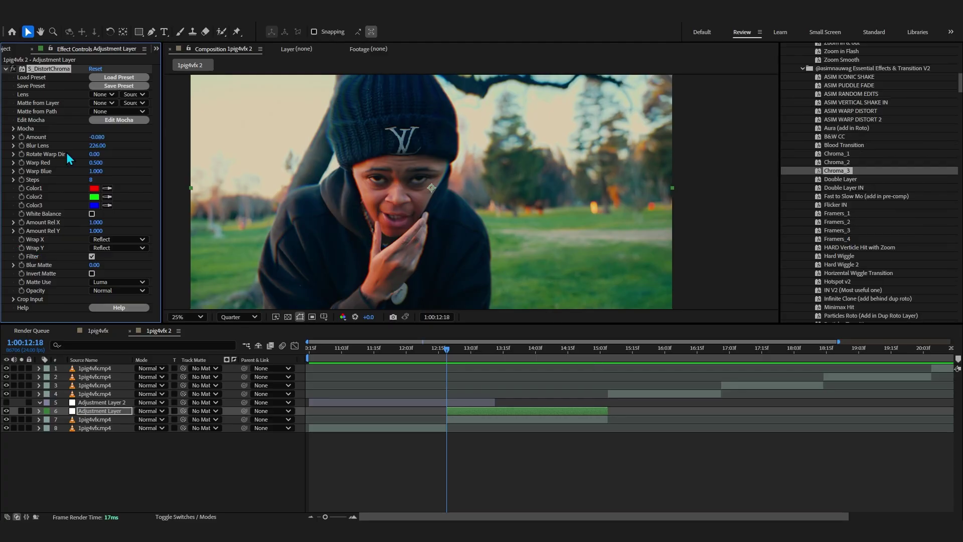
key("Delete")
Apply the Chroma_3 preset to the adjustment layer, shift the layer to straddle the cut at 1:00:12:18, and reveal its keyframes.
scroll(852, 153, "up", 2)
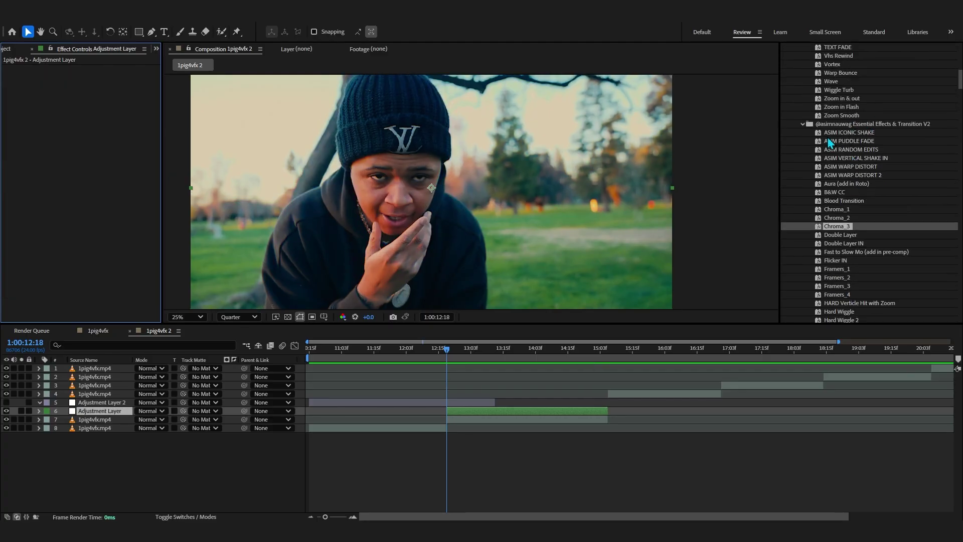
left_click_drag(837, 226, 454, 410)
key("equal")
left_click_drag(448, 353, 445, 412)
key("u")
Preview the Chroma_3 transition across the cut and scrub back to 1:00:12:13.
left_click(403, 350)
key("space")
left_click(416, 353)
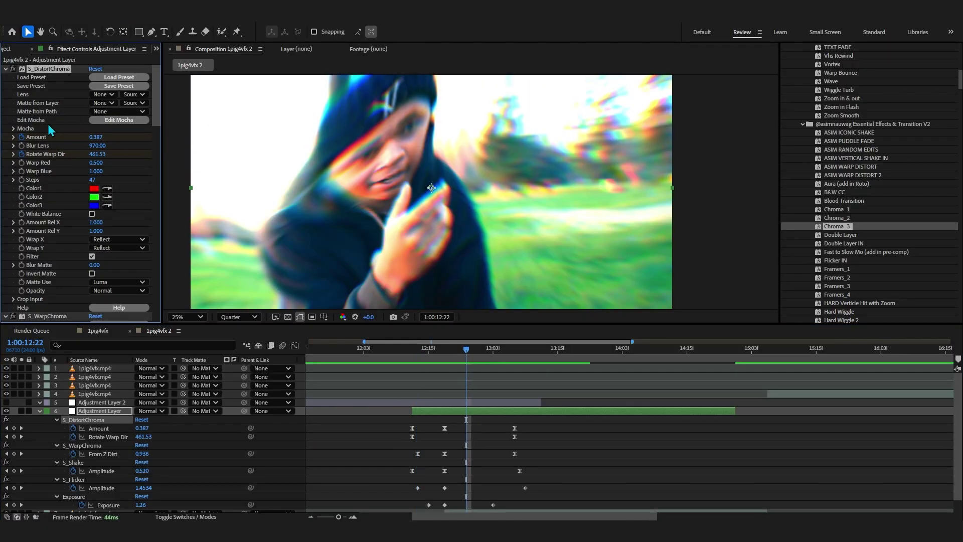
left_click_drag(437, 349, 418, 374)
Replace the adjustment layer's effects with the Chroma_2 preset, align its middle keyframes with the cut, and scrub through the transition.
left_click(58, 95)
key("ctrl+a")
key("Delete")
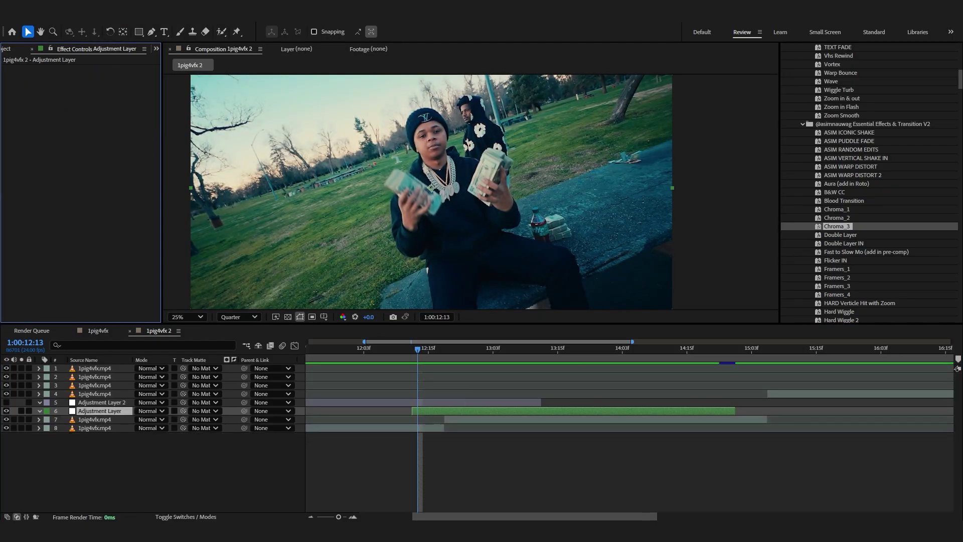
double_click(837, 218)
left_click_drag(482, 350, 436, 406)
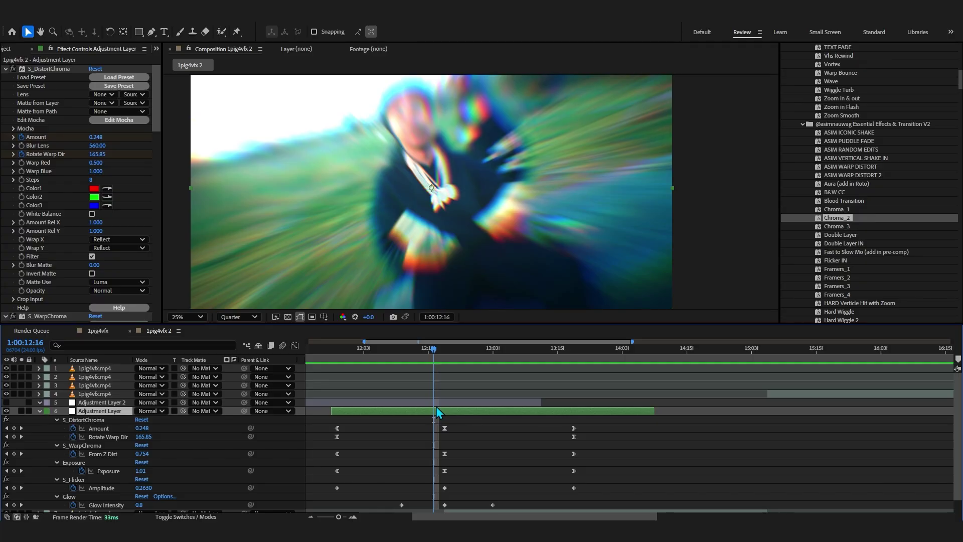
left_click_drag(433, 350, 492, 388)
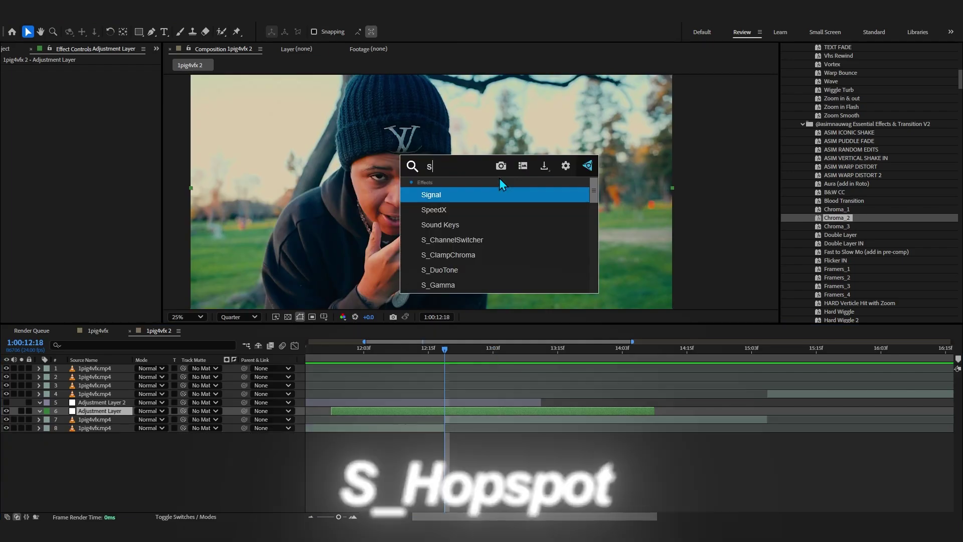
Apply S_Hotspots to the adjustment layer in place of the Chroma_2 effects, and keyframe its Threshold at 0 on 1:00:12:18.
type("s_hots")
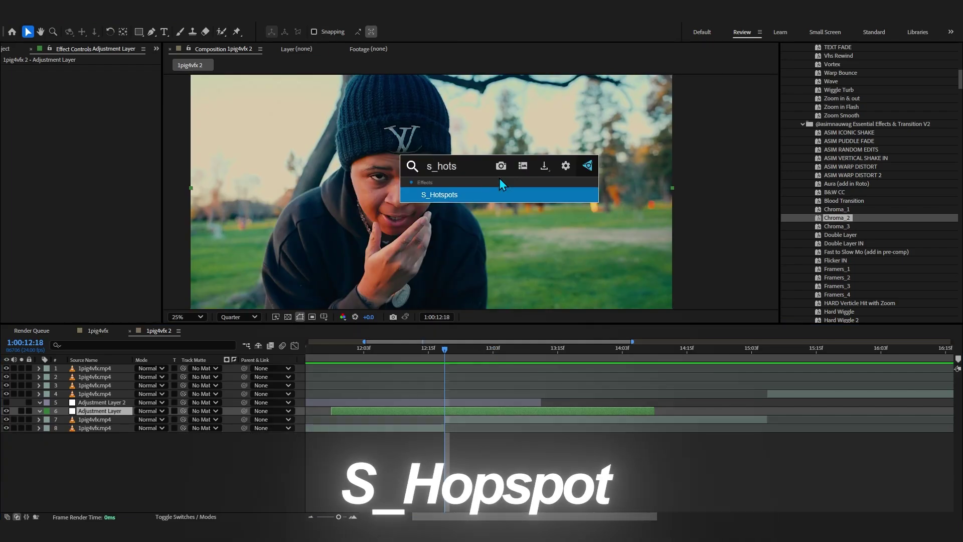
key("Return")
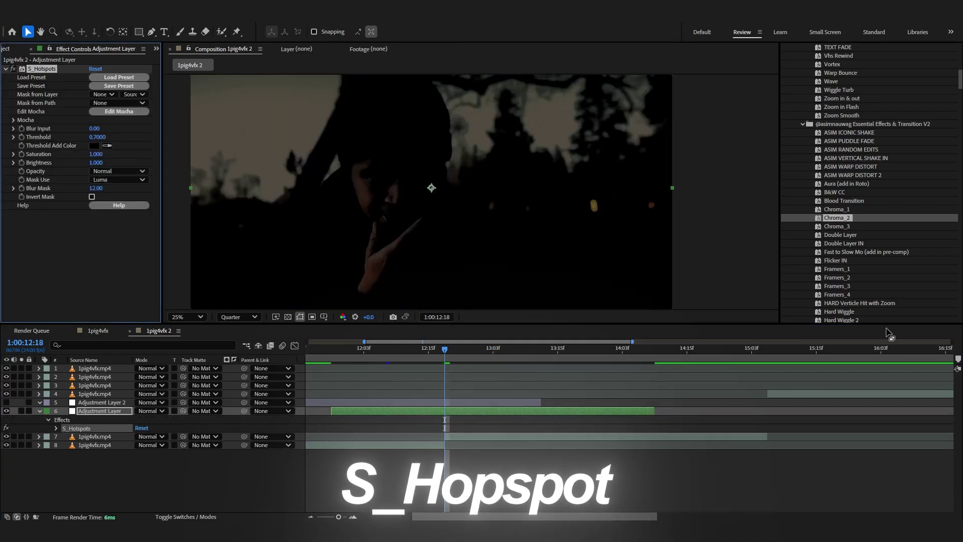
left_click_drag(107, 140, 83, 150)
left_click(22, 137)
left_click(21, 137)
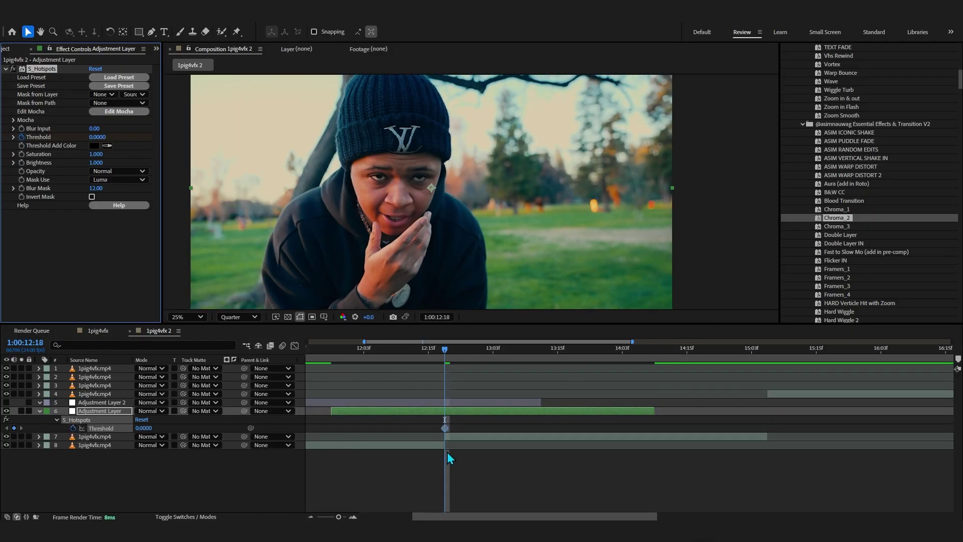
Move the zero Threshold keyframe to 1:00:12:01, and add keyframes of 0.7100 at 1:00:12:18 and 0 at 1:00:13:07.
left_click_drag(444, 428, 357, 441)
left_click_drag(144, 429, 357, 378)
key("space")
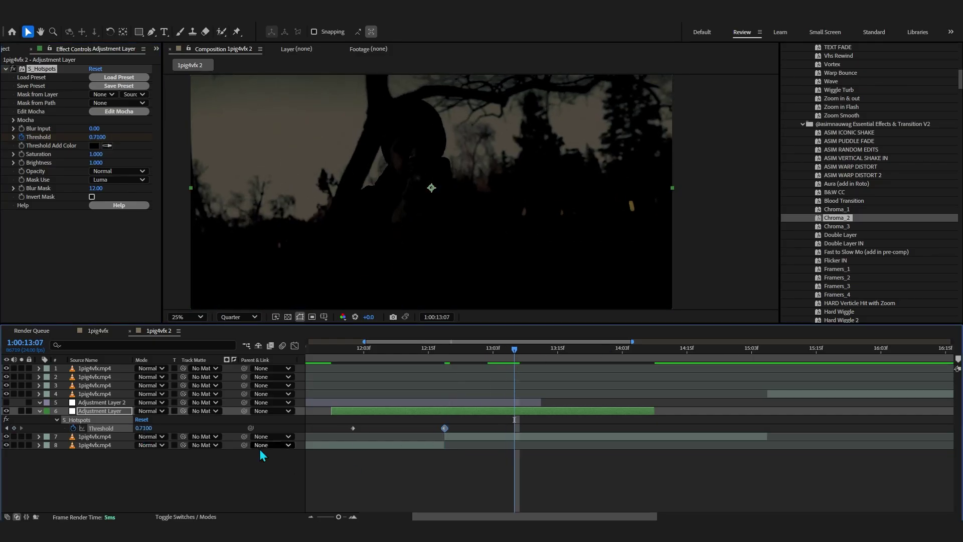
left_click(146, 429)
type("0")
Preview the S_Hotspots transition from 1:00:11:23.
left_click(332, 445)
left_click(342, 351)
key("space")
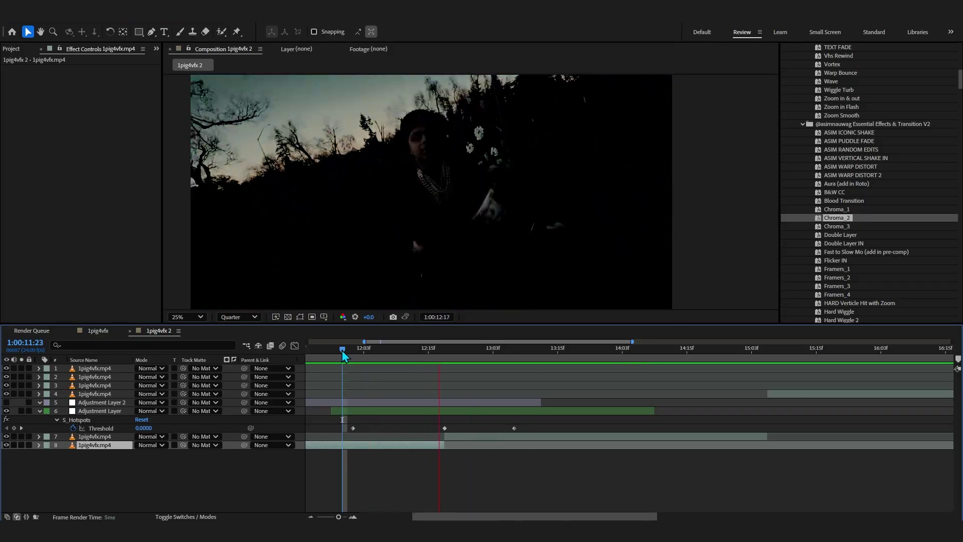
Move the last Threshold keyframe out to just before the 13:15 mark and preview the transition from 1:00:12:01.
left_click_drag(514, 428, 553, 428)
left_click(443, 350)
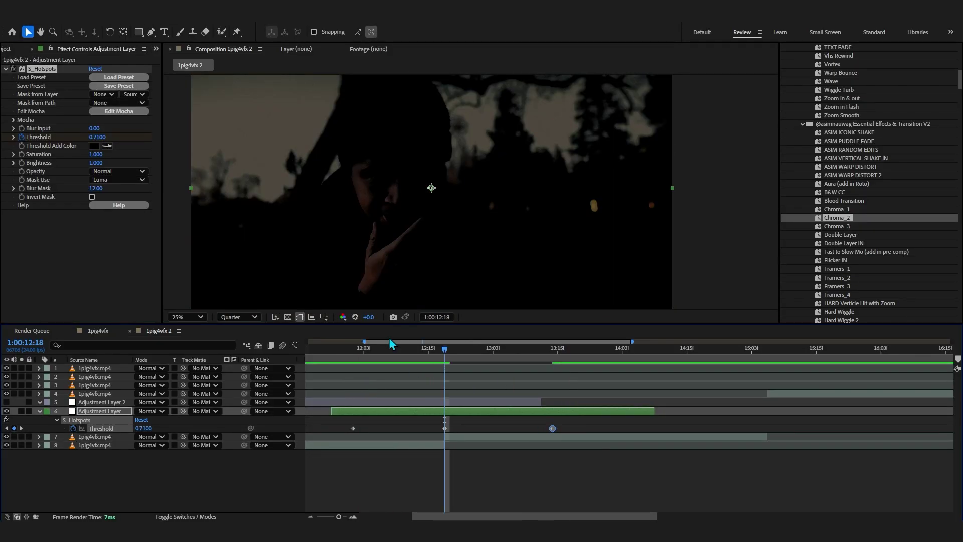
left_click(353, 348)
key("space")
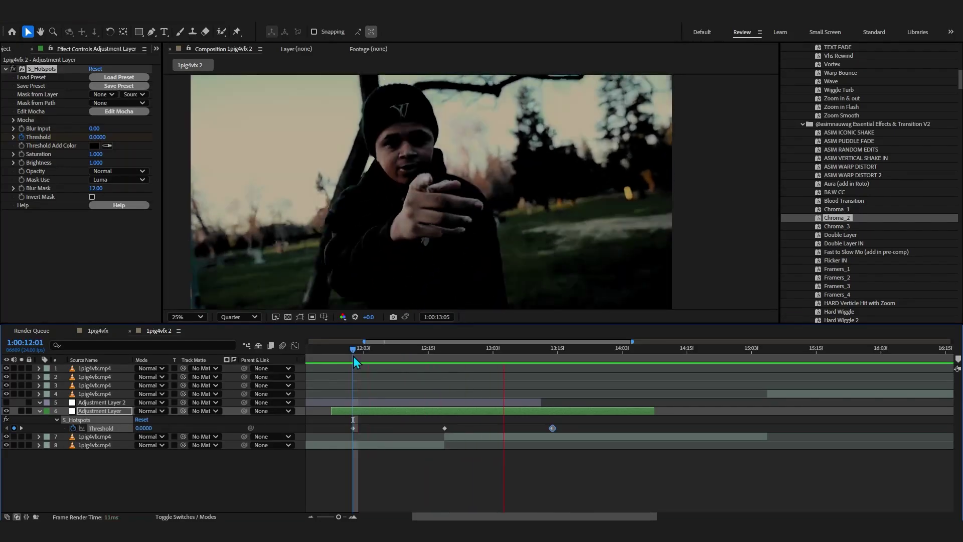
Stop the preview, go to 1:00:12:15 and remove S_Hotspots from the adjustment layer.
key("space")
left_click(428, 350)
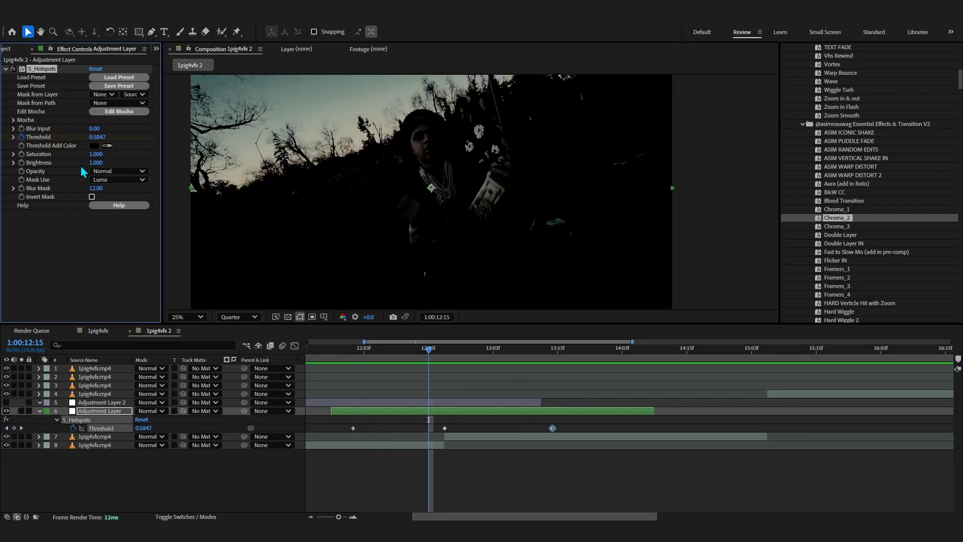
key("Delete")
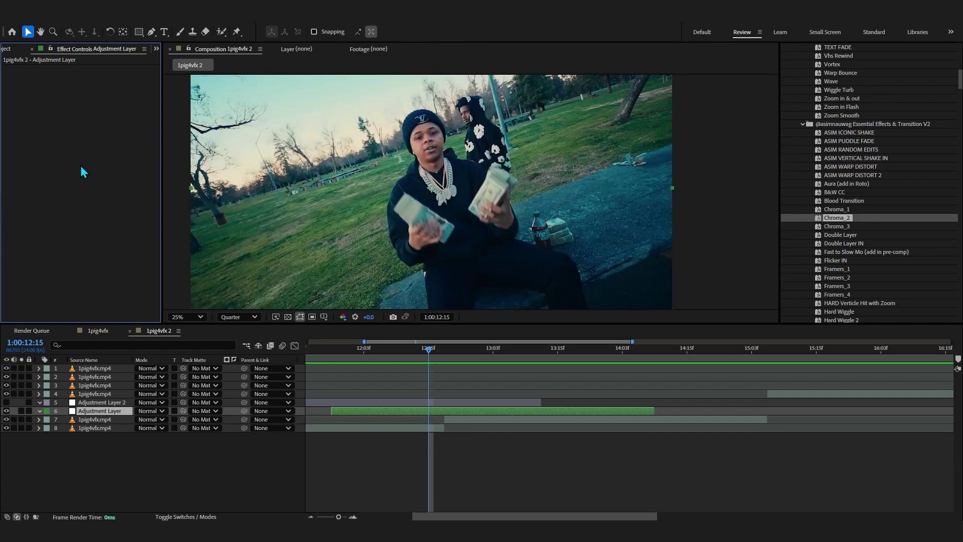
Find the S_HalfTone effect and apply it to the adjustment layer.
key("ctrl+space")
type("s_")
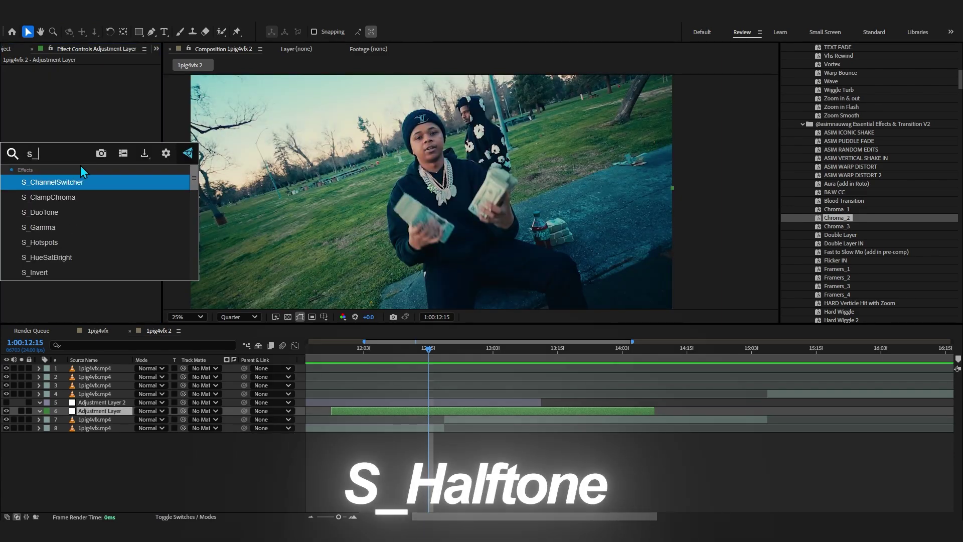
type("hotsp")
key("BackSpace")
key("BackSpace")
key("BackSpace")
key("BackSpace")
key("BackSpace")
type("half")
key("Return")
Set the halftone's Dots Frequency to 76 and check the pattern on the footage back to 1:00:12:01.
left_click_drag(96, 137, 110, 154)
scroll(604, 225, "up", 2)
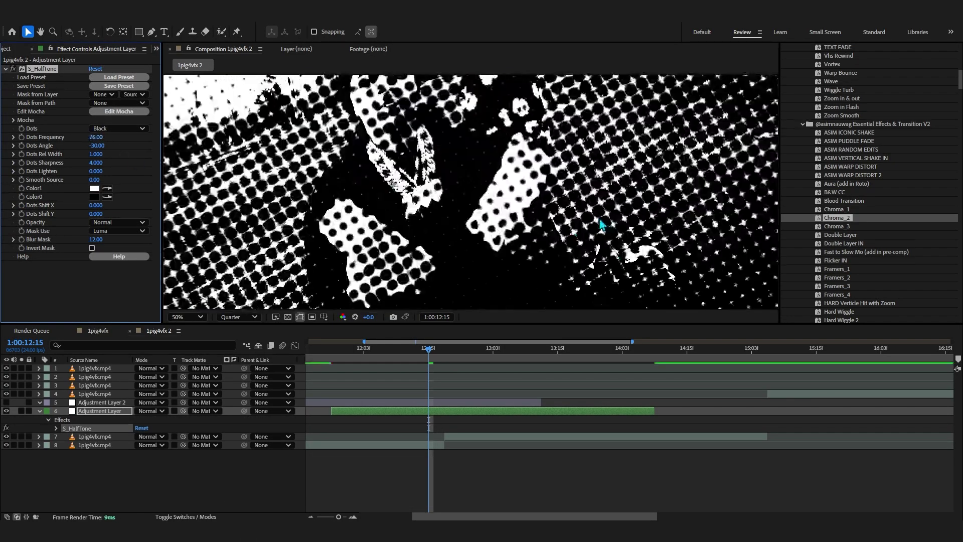
left_click_drag(392, 96, 419, 157)
left_click_drag(416, 360, 354, 366)
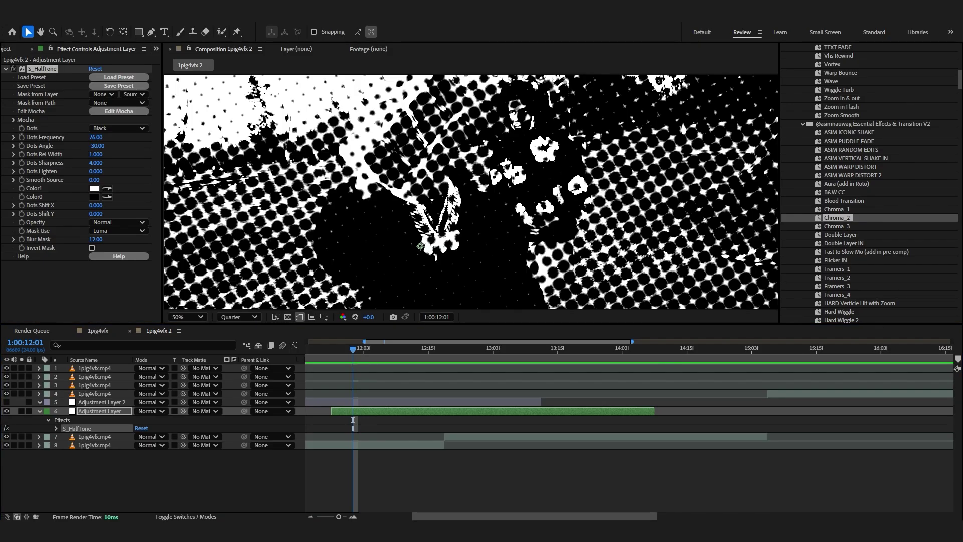
Switch to the browser and look through the image results for "spider verse" as a halftone style reference.
left_click_drag(962, 183, 734, 83)
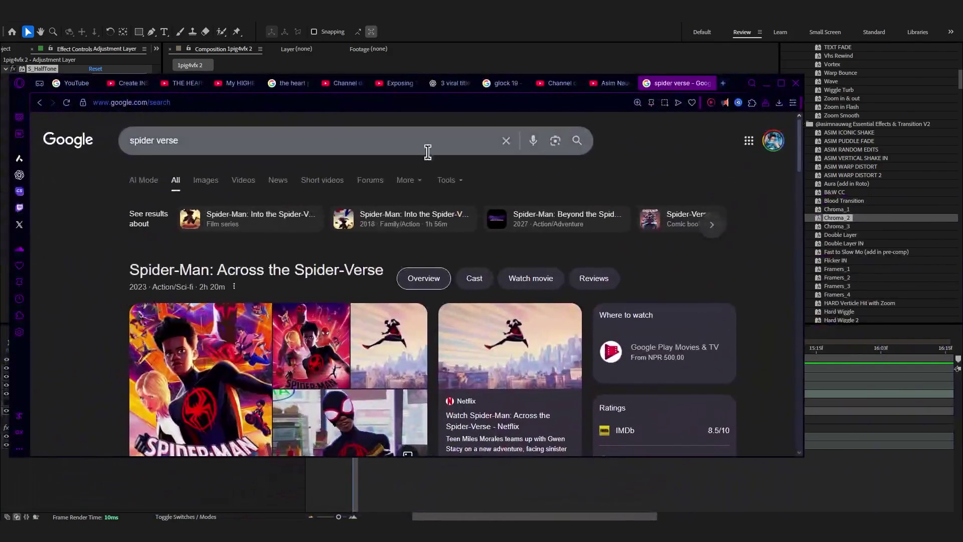
left_click(194, 181)
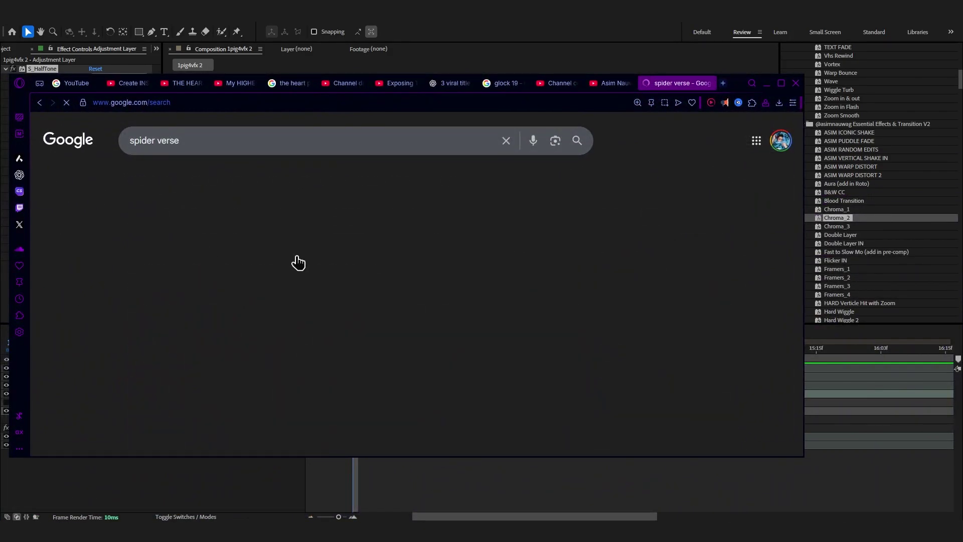
scroll(210, 299, "down", 2)
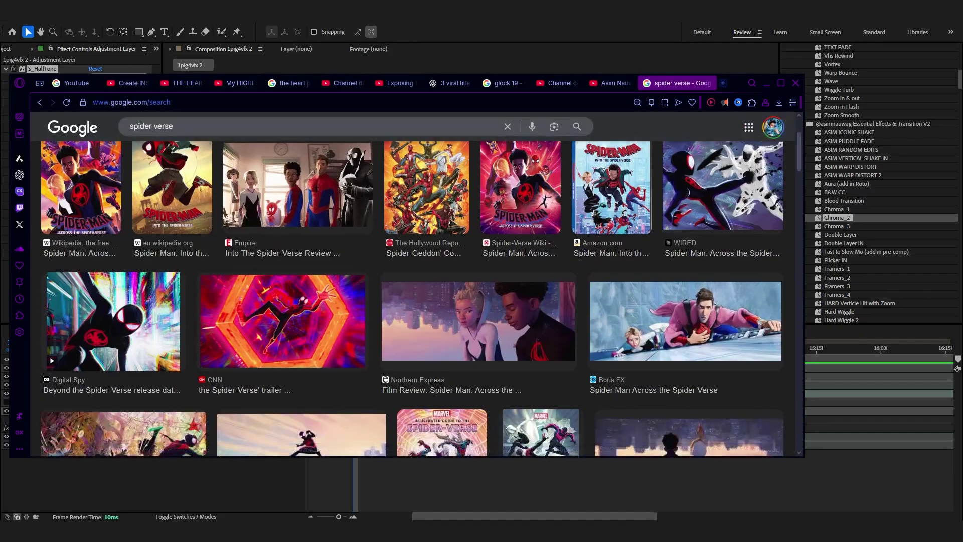
Return to After Effects and set the halftone's Dots Frequency to 135.
key("alt+Tab")
left_click_drag(96, 140, 359, 146)
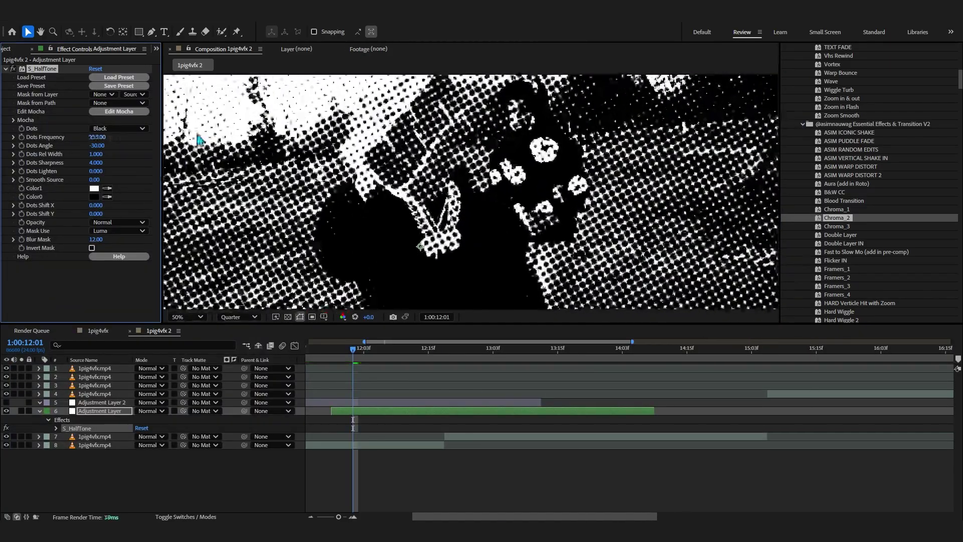
key("comma")
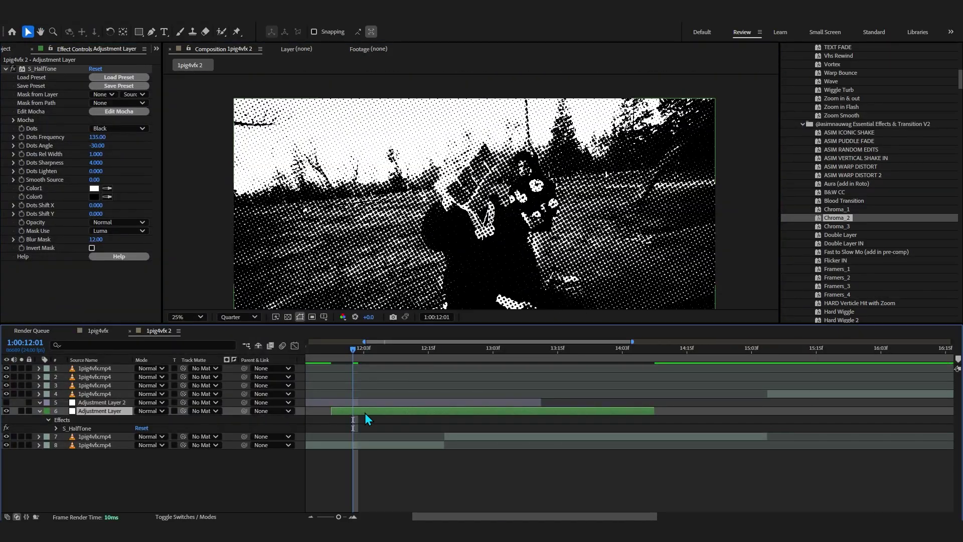
Replace S_HalfTone on the adjustment layer with S_HalfToneColor.
key("Delete")
key("ctrl+space")
key("ctrl+space")
type("s_half")
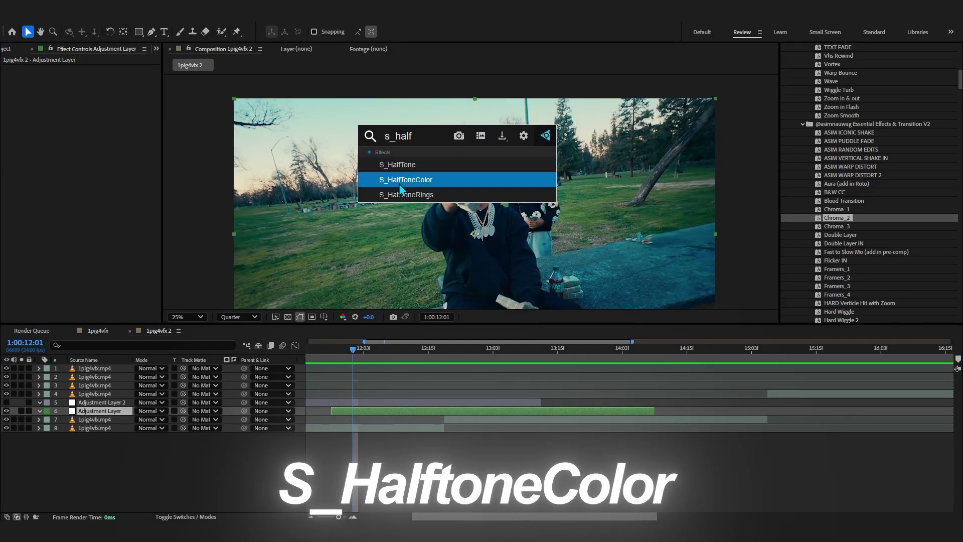
left_click(444, 179)
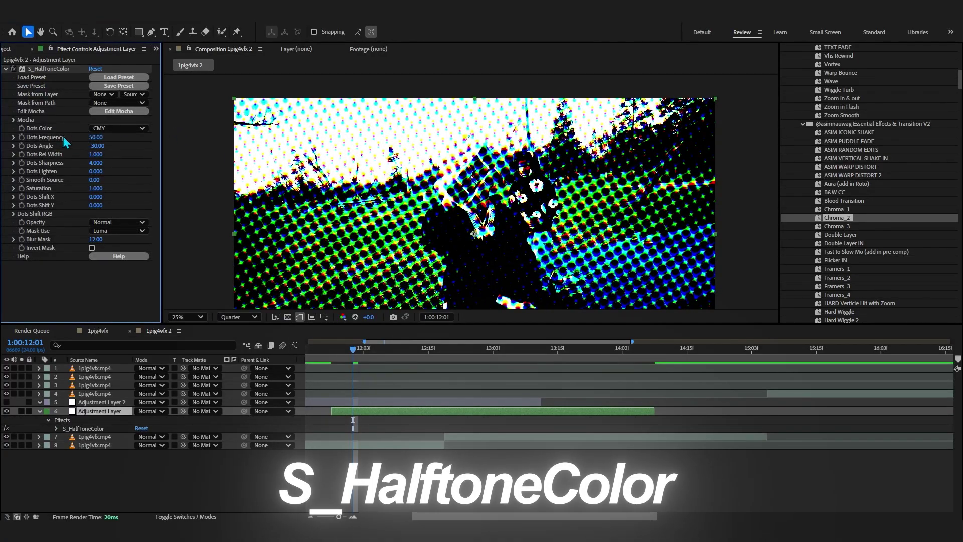
Set S_HalfToneColor's Dots Frequency to 162 and check the look through the clip up to 1:00:12:18.
left_click_drag(93, 138, 150, 133)
left_click_drag(514, 263, 504, 254)
left_click_drag(373, 351, 444, 366)
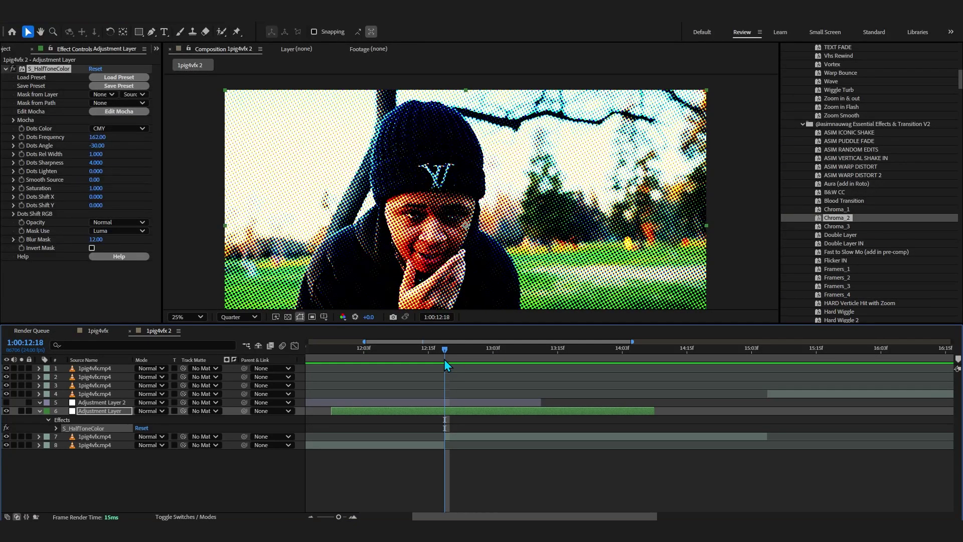
Remove the S_HalfToneColor effect from the adjustment layer.
key("ctrl+a")
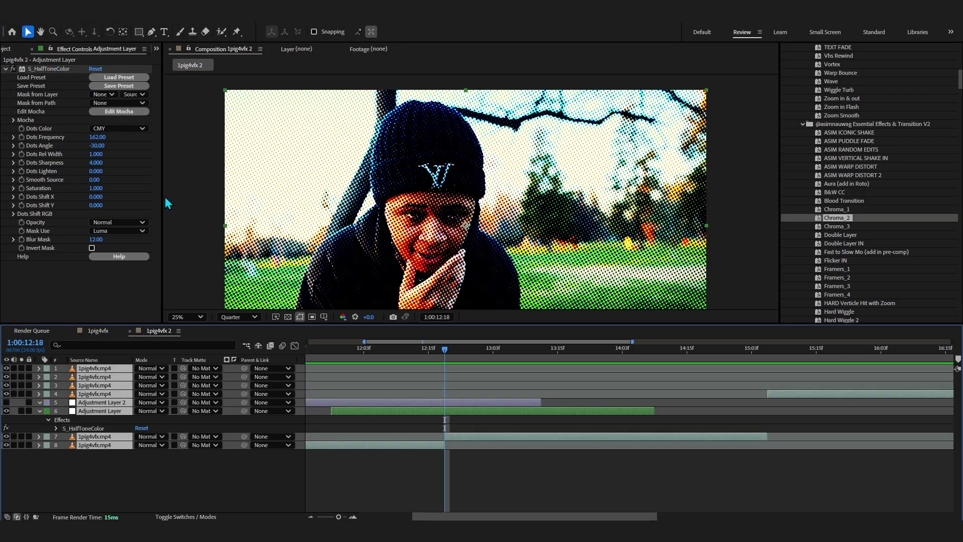
left_click(604, 493)
left_click(391, 412)
left_click(110, 291)
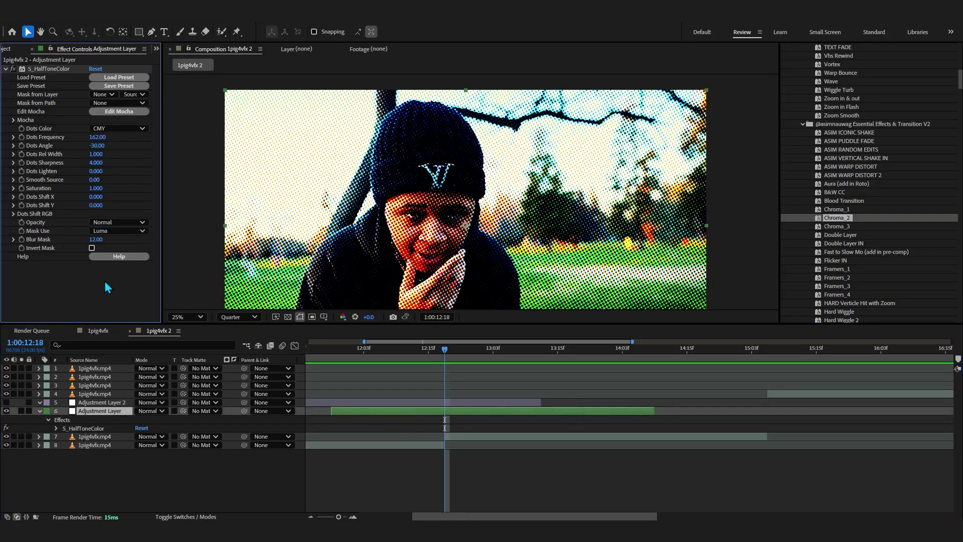
key("Delete")
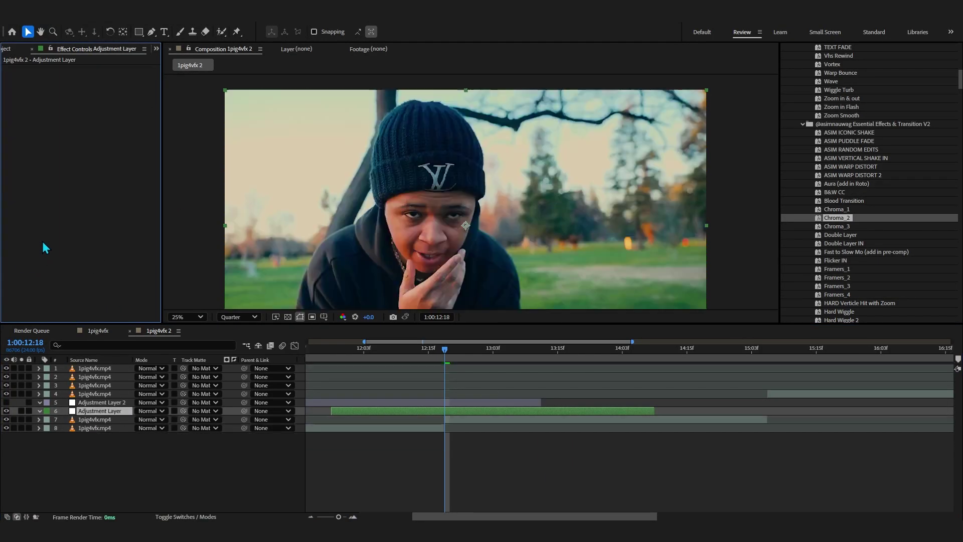
Apply S_DigitalDamage to the adjustment layer and check the glitches at 1:00:12:10.
key("ctrl+space")
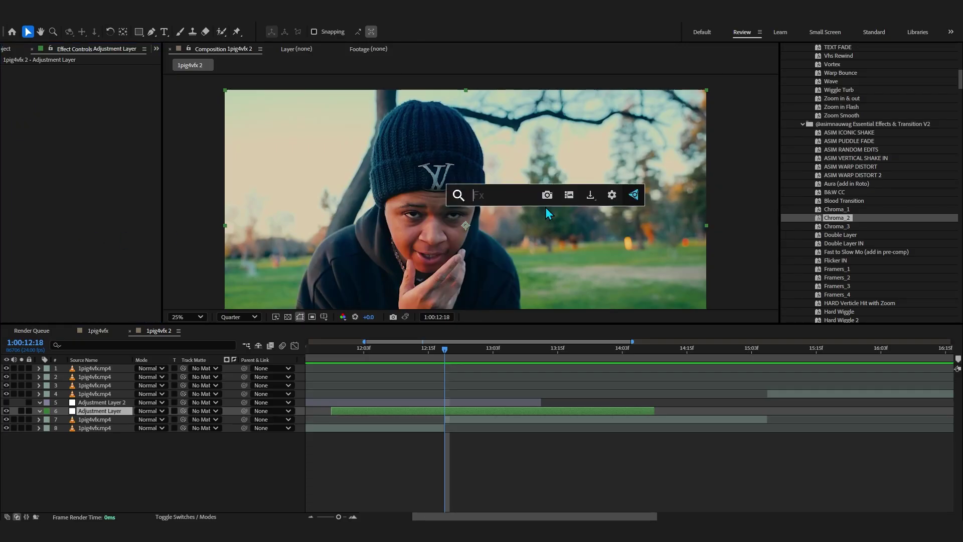
type("s_")
key("BackSpace")
key("BackSpace")
type("dama")
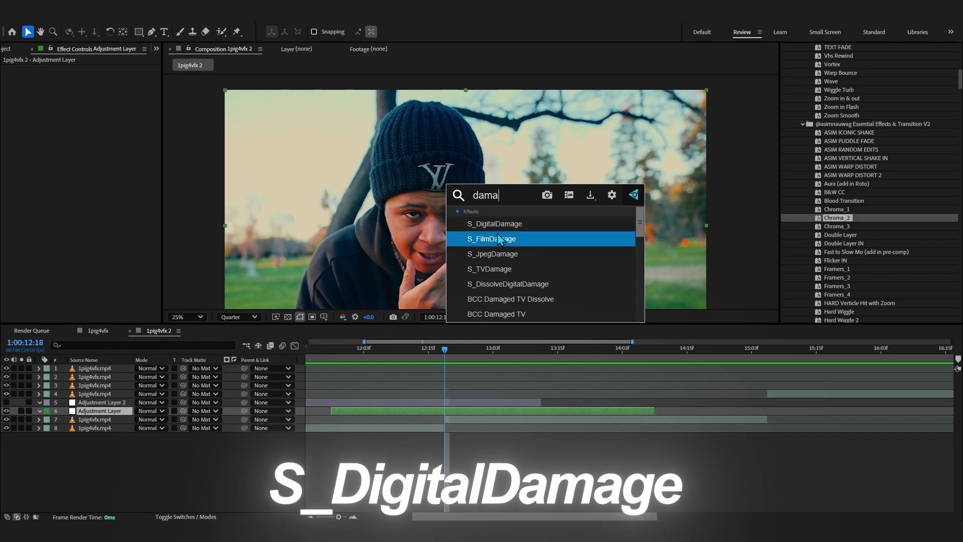
left_click(480, 228)
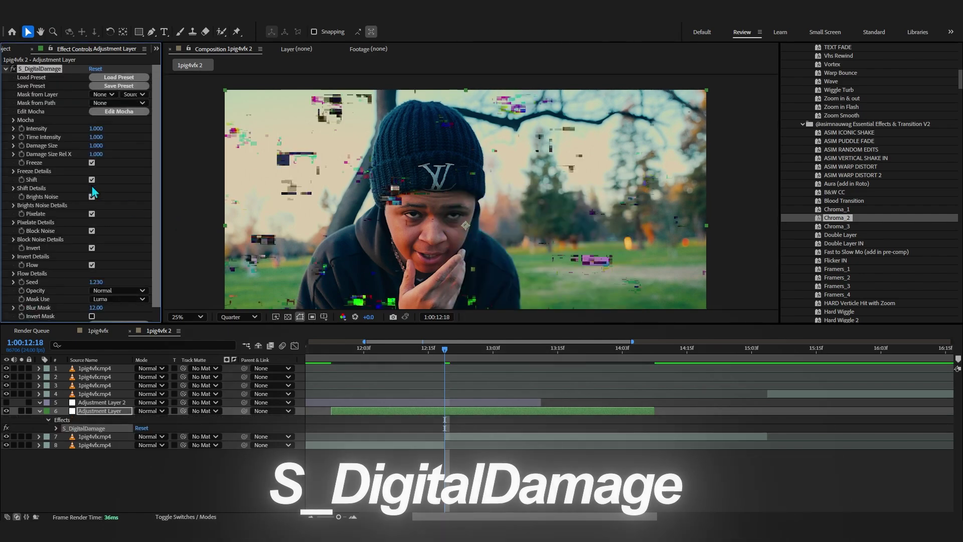
left_click_drag(364, 356, 402, 359)
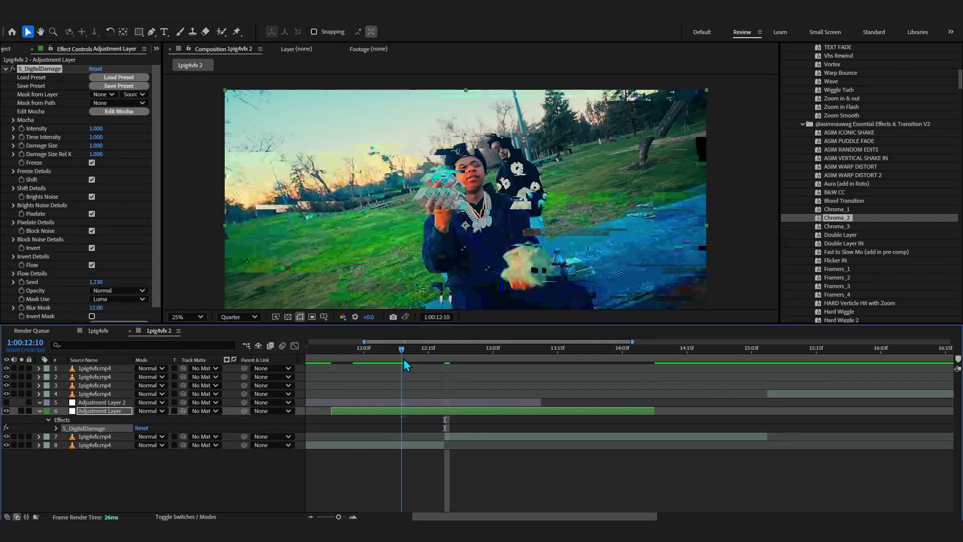
Move S_DigitalDamage from the adjustment layer onto the bottom 1pig4vfx.mp4 clip and raise its Intensity to 2.610 at 1:00:11:11.
key("ctrl+x")
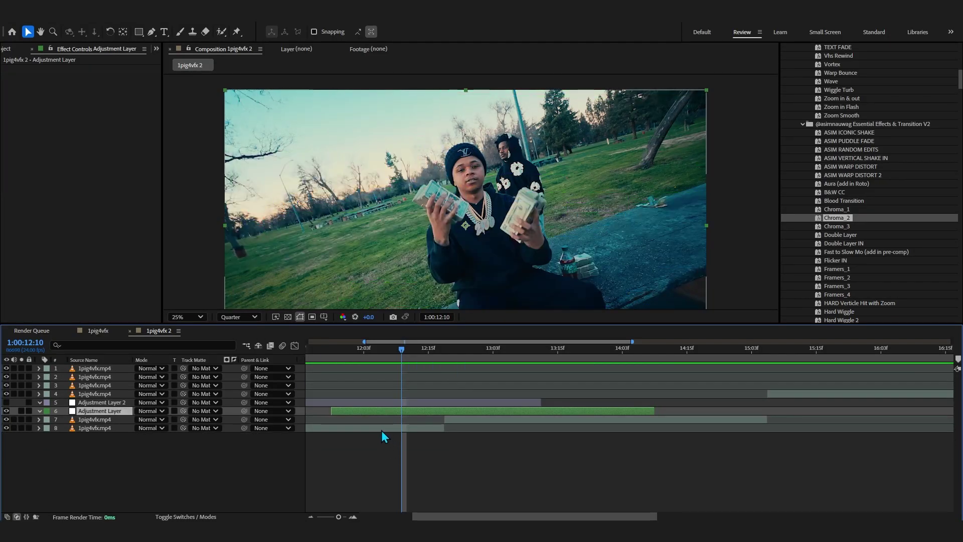
left_click(381, 428)
left_click_drag(350, 357, 417, 351)
key("ctrl+v")
scroll(446, 281, "down", 1)
scroll(445, 351, "right", 2)
left_click_drag(96, 128, 204, 195)
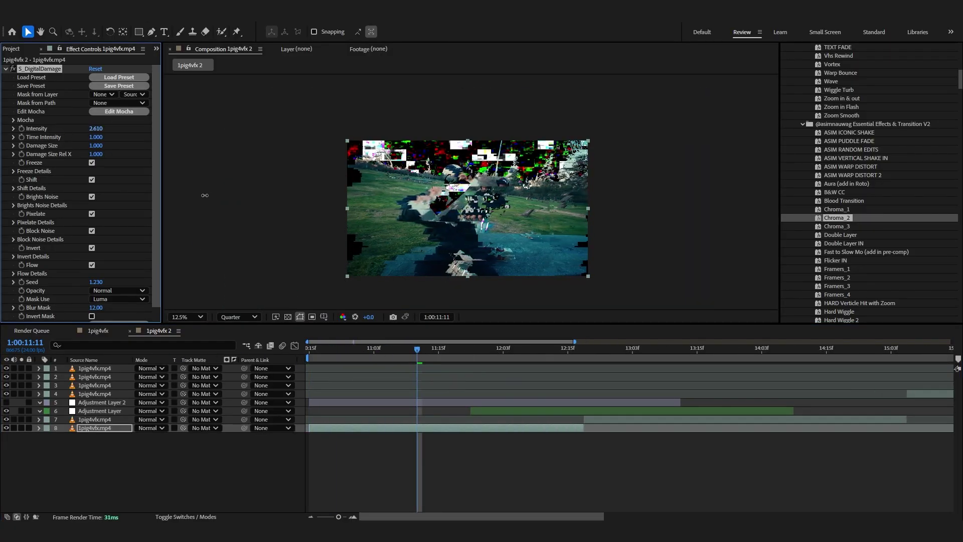
Fit the composition in the viewer and replace the clip's S_DigitalDamage with S_FilmDamage.
scroll(326, 197, "up", 1)
left_click_drag(378, 220, 368, 207)
left_click(180, 319)
left_click(184, 116)
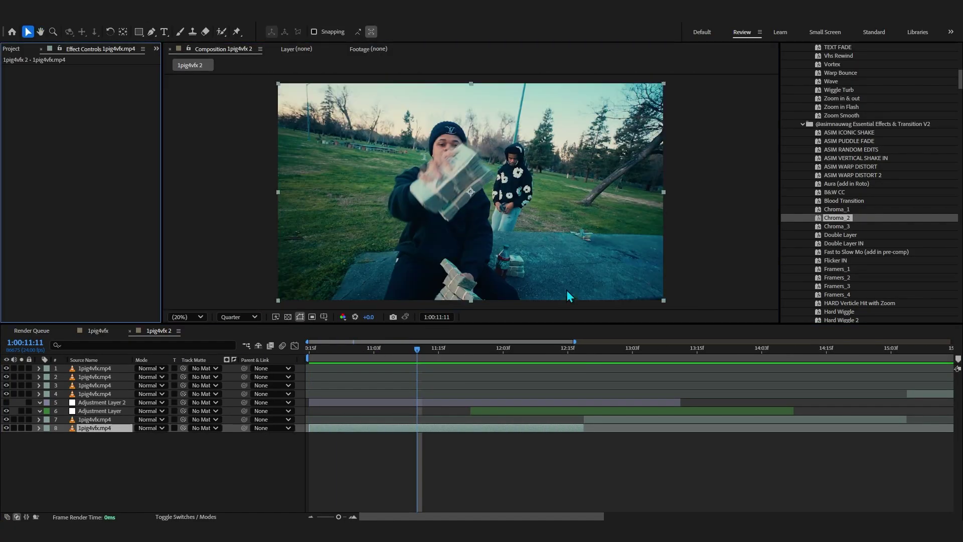
key("ctrl+space")
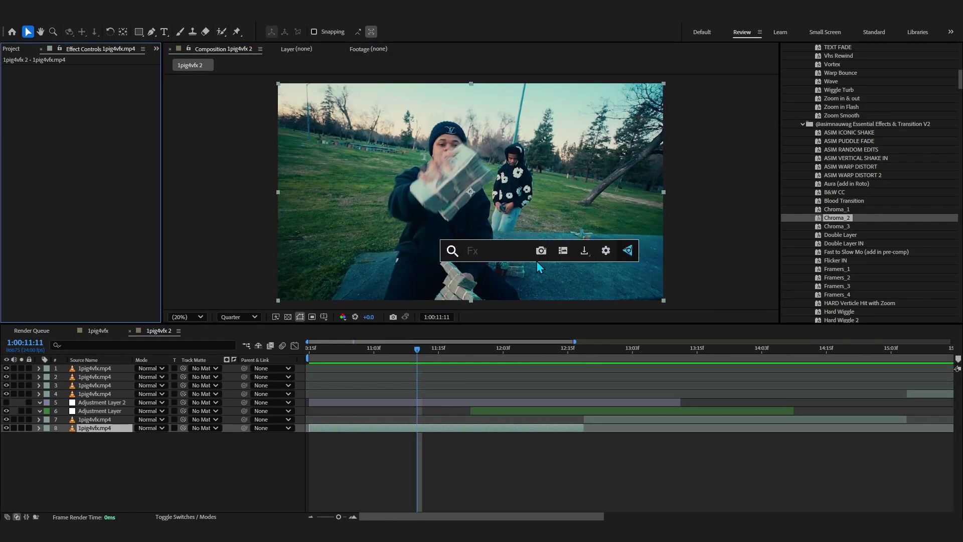
type("dama")
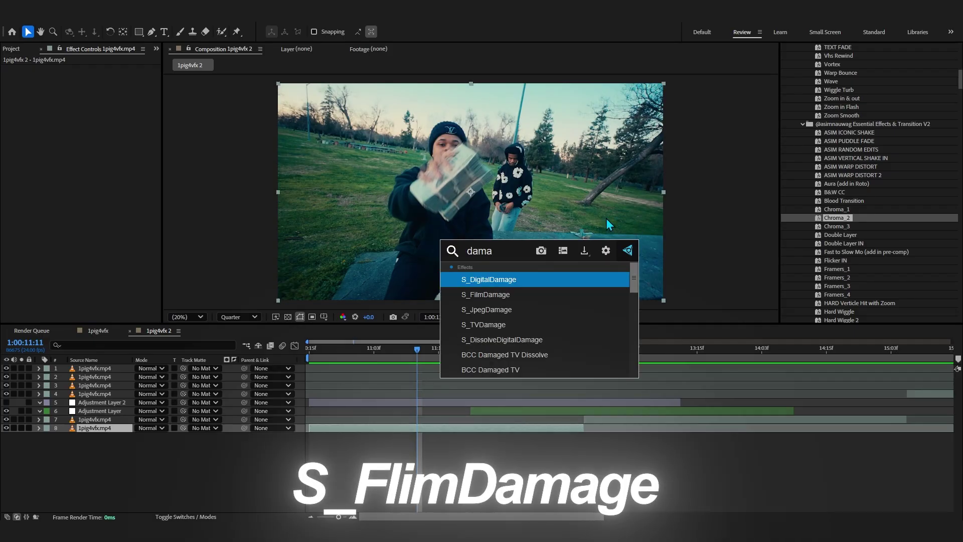
left_click(543, 291)
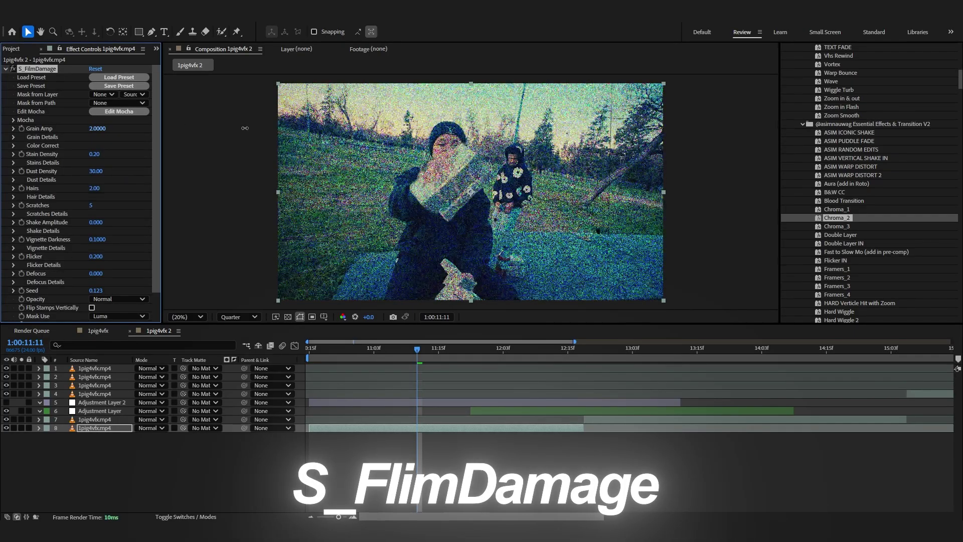
Undo the Grain Amp change, set Shake Amplitude to 0.240 and check the shake up to 1:00:11:14.
key("ctrl+z")
mouse_move(417, 348)
left_mouse_down()
mouse_move(491, 344)
mouse_move(317, 363)
mouse_move(476, 370)
mouse_move(407, 352)
left_mouse_up()
scroll(290, 174, "up", 3)
scroll(290, 174, "down", 2)
left_click_drag(96, 222, 127, 221)
left_click_drag(396, 350, 433, 350)
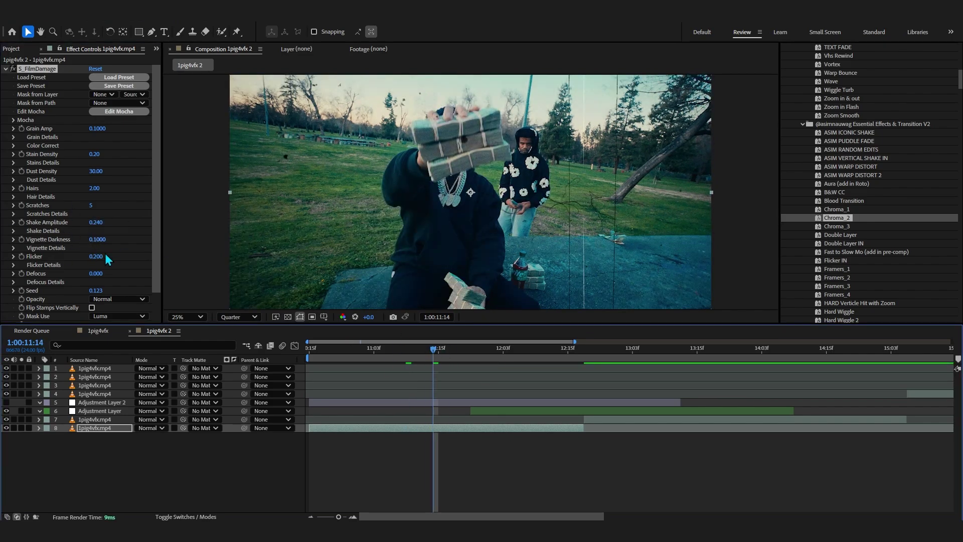
Set S_FilmDamage's Flicker to 1.830 and check the flickering footage around 1:00:11:05.
left_click_drag(102, 254, 180, 253)
left_click_drag(503, 351, 387, 371)
scroll(424, 275, "down", 1)
mouse_move(424, 274)
left_mouse_down()
mouse_move(420, 261)
mouse_move(409, 268)
left_mouse_up()
scroll(474, 250, "up", 1)
left_click(378, 352)
left_click(386, 354)
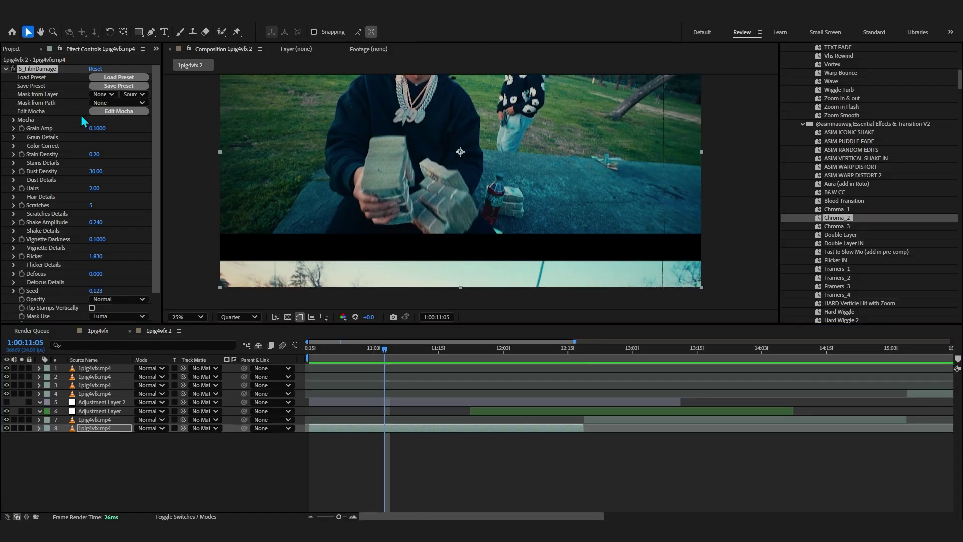
Replace S_FilmDamage on the bottom clip with S_JpegDamage, with the composition fitted in the viewer.
key("Delete")
left_click(193, 316)
left_click(193, 129)
key("ctrl+space")
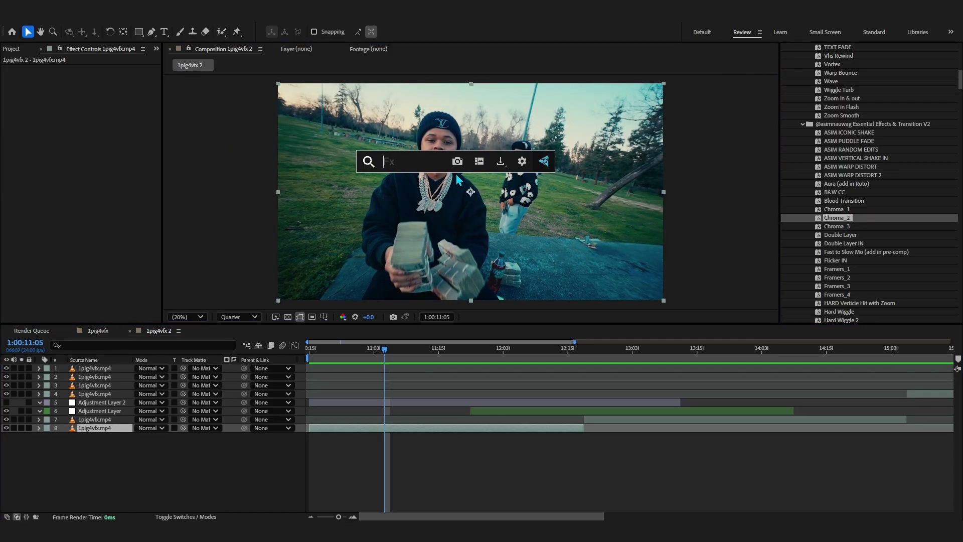
type("dama")
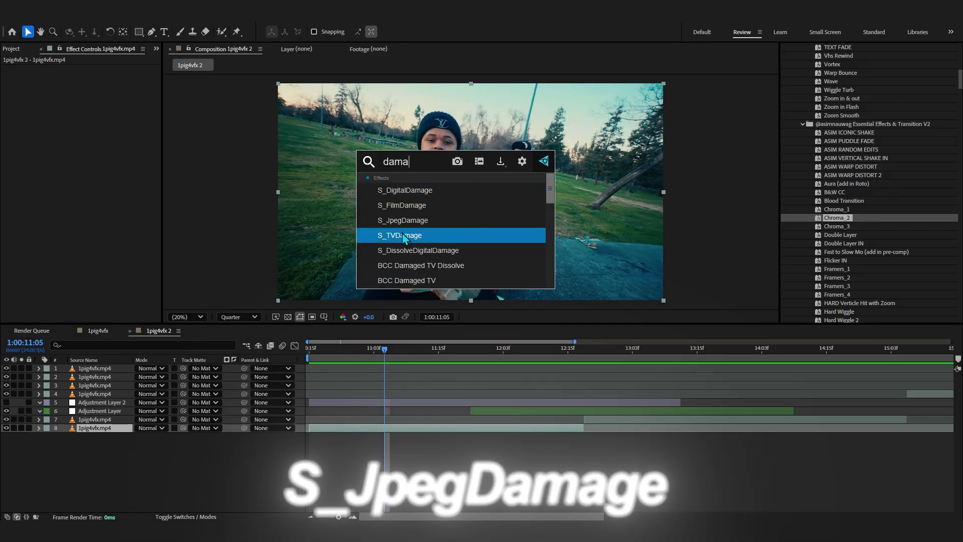
left_click(401, 220)
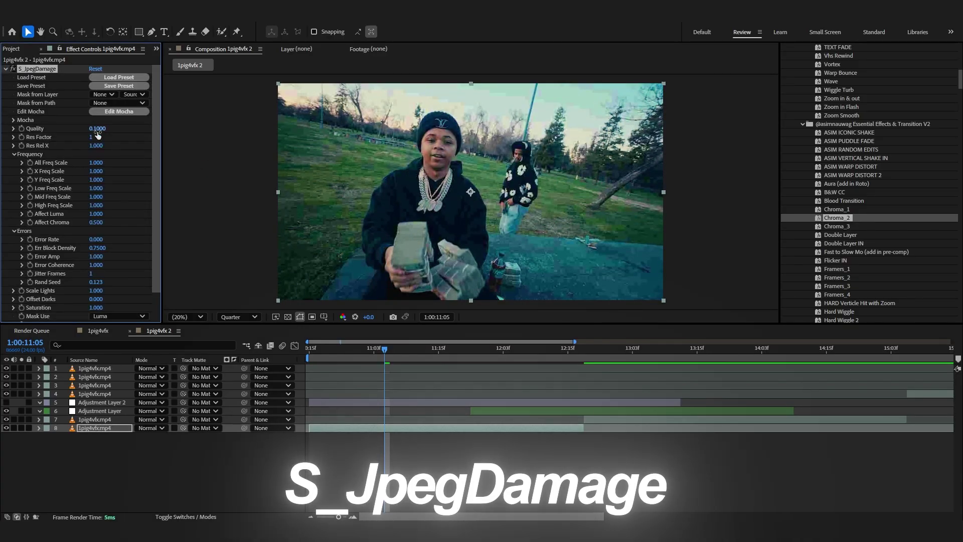
Lower S_JpegDamage's Quality to 0.0820 while checking the compression artifacts on the clip.
left_click_drag(74, 125, 66, 123)
scroll(489, 143, "down", 2)
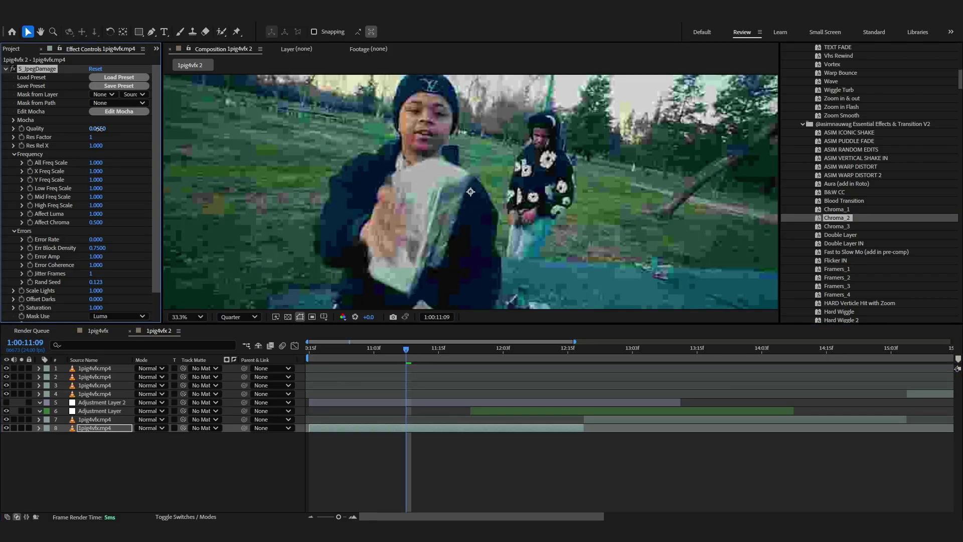
left_click_drag(101, 129, 111, 130)
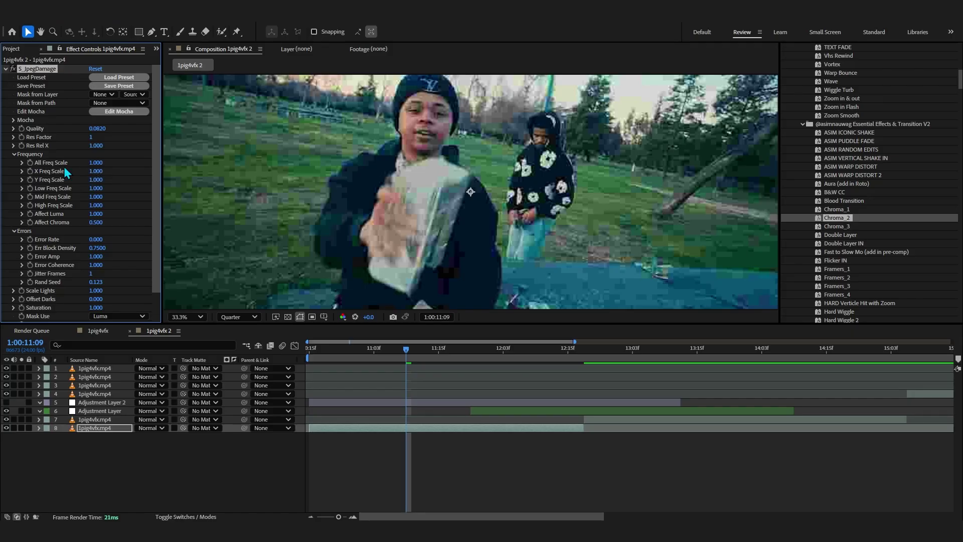
Replace S_JpegDamage on the bottom clip with S_TVDamage and fit the composition in the viewer.
key("Delete")
left_click(187, 317)
left_click(193, 132)
key("ctrl+space")
type("dama")
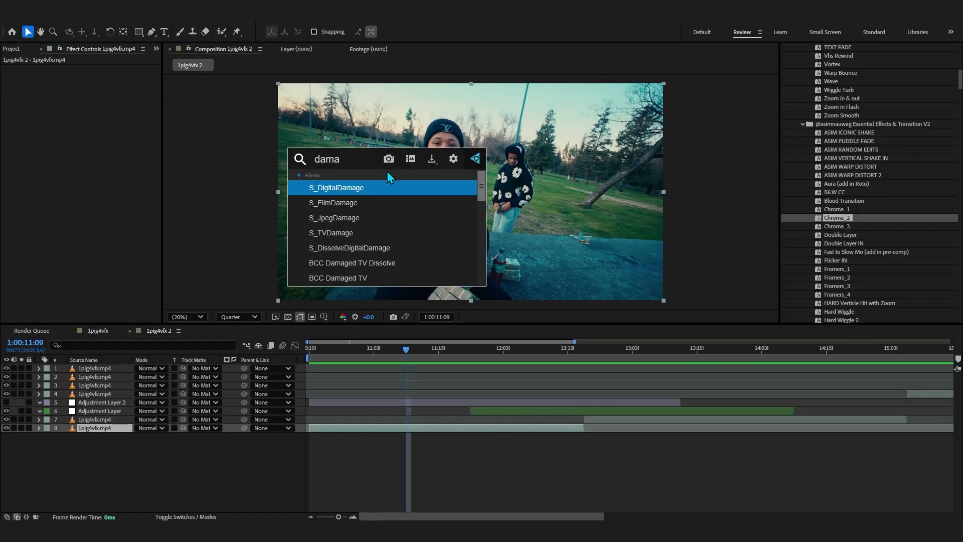
left_click(439, 233)
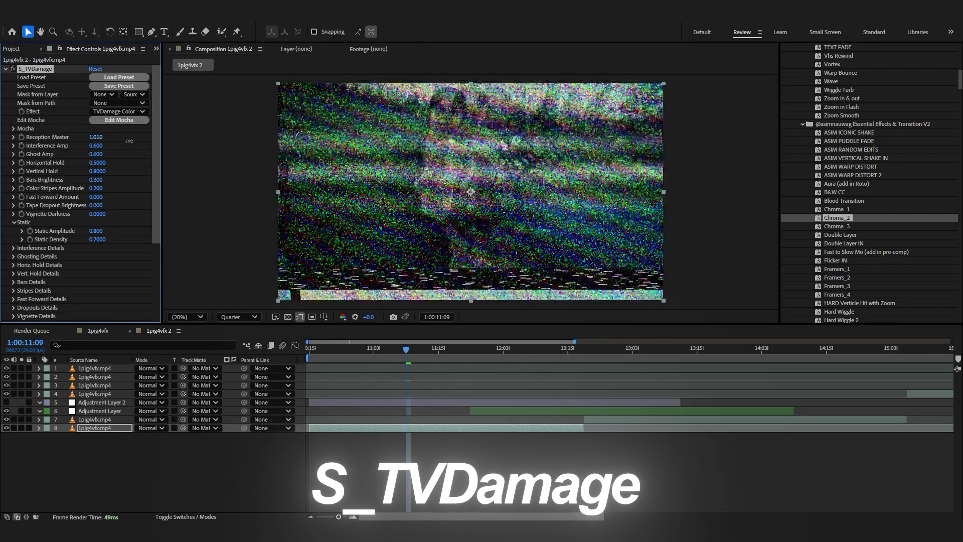
Set S_TVDamage's Reception Master to 0.420 and Bars Brightness to 0.
left_click_drag(117, 143, 104, 143)
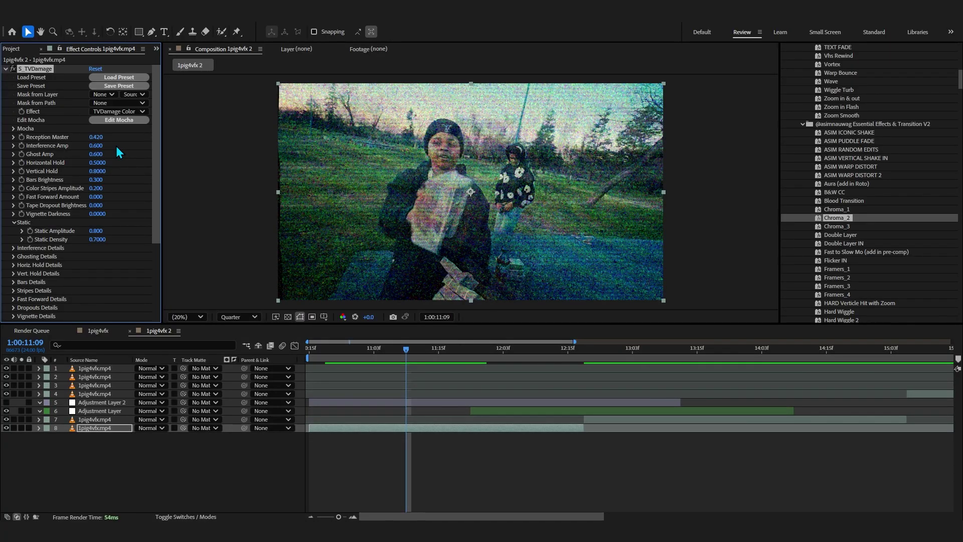
mouse_move(95, 180)
left_mouse_down()
mouse_move(169, 178)
mouse_move(81, 178)
left_mouse_up()
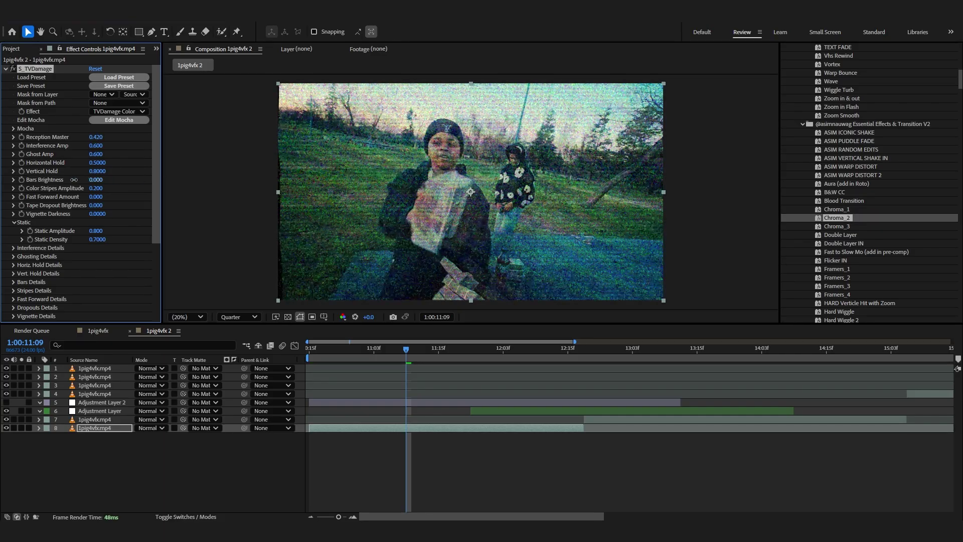
left_click_drag(97, 146, 156, 146)
Try Reception Master at 0, set it to 0.540 and check the TV distortion at 1:00:10:15.
mouse_move(96, 137)
left_mouse_down()
mouse_move(63, 145)
mouse_move(90, 145)
left_mouse_up()
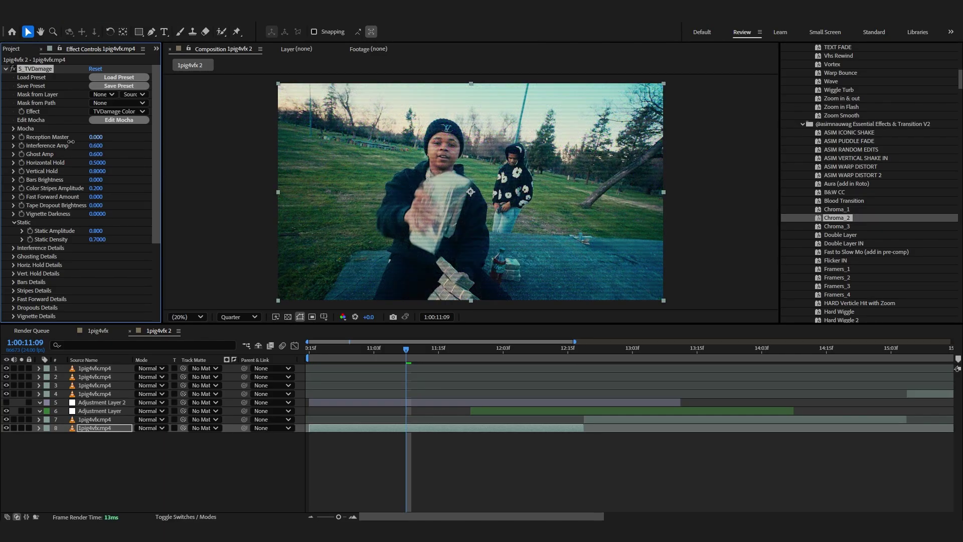
left_click_drag(77, 145, 92, 139)
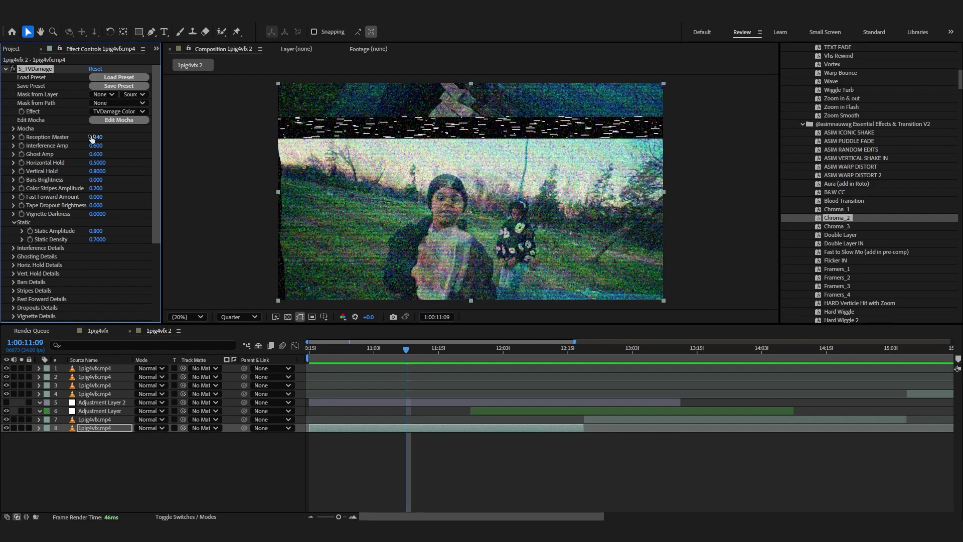
scroll(437, 131, "down", 1)
left_click_drag(386, 362, 70, 57)
left_click(65, 149)
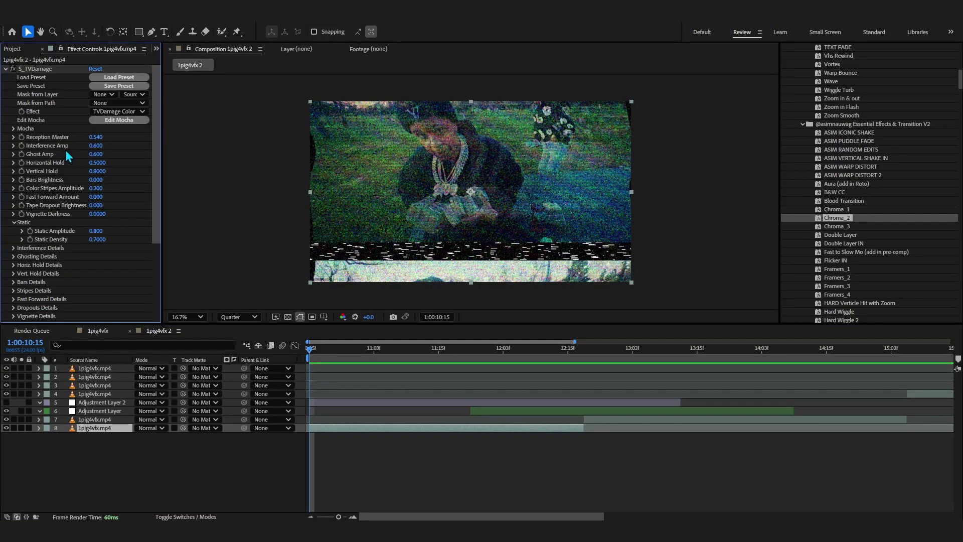